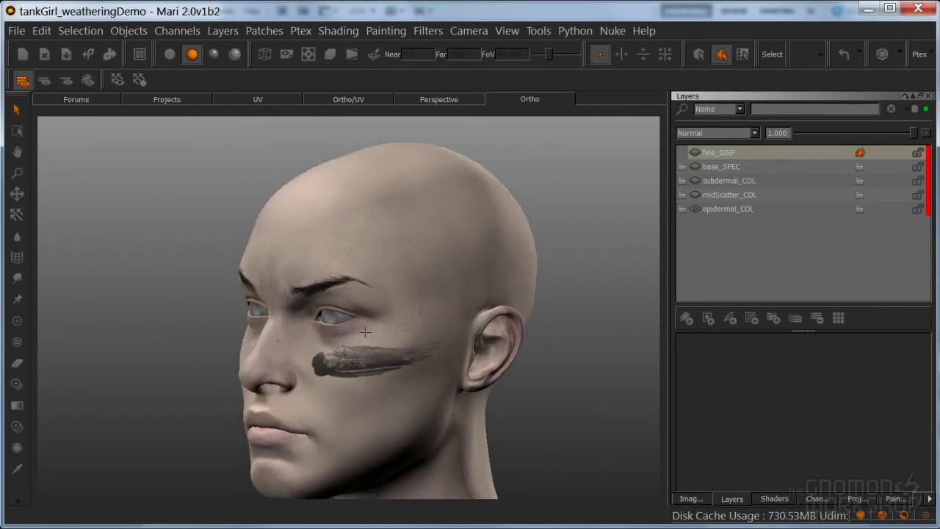
Examine the painted head model from the side, three-quarter and front angles
right_click_drag(345, 326, 407, 333, "alt")
left_click_drag(407, 333, 491, 361, "alt")
right_click_drag(490, 361, 500, 410, "alt")
middle_click_drag(503, 413, 434, 346, "alt")
left_click_drag(433, 346, 416, 347, "alt")
middle_click_drag(402, 364, 367, 372, "alt")
left_click_drag(415, 367, 462, 369, "alt")
middle_click_drag(463, 364, 483, 379, "alt")
left_click_drag(482, 380, 478, 339, "alt")
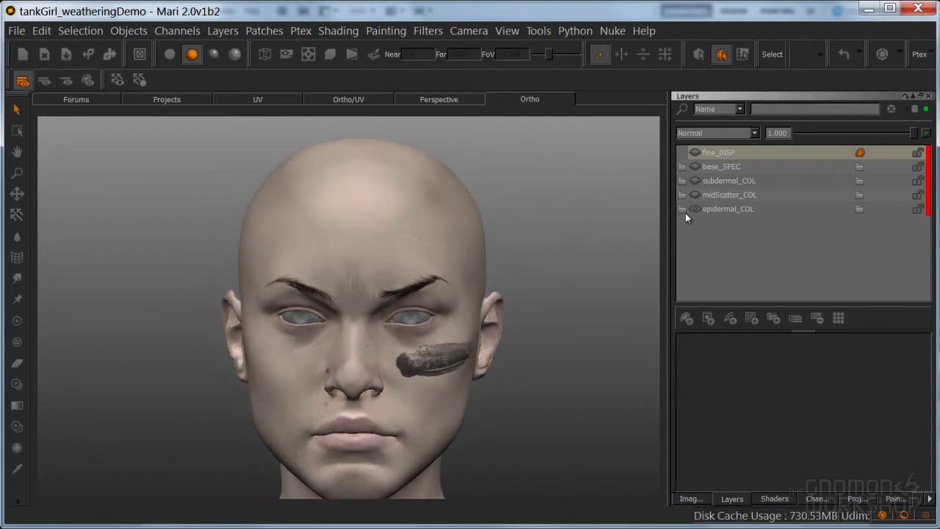
Add a new paint layer above facePaint in the epidermal_COL group and name it scalp
left_click(682, 209)
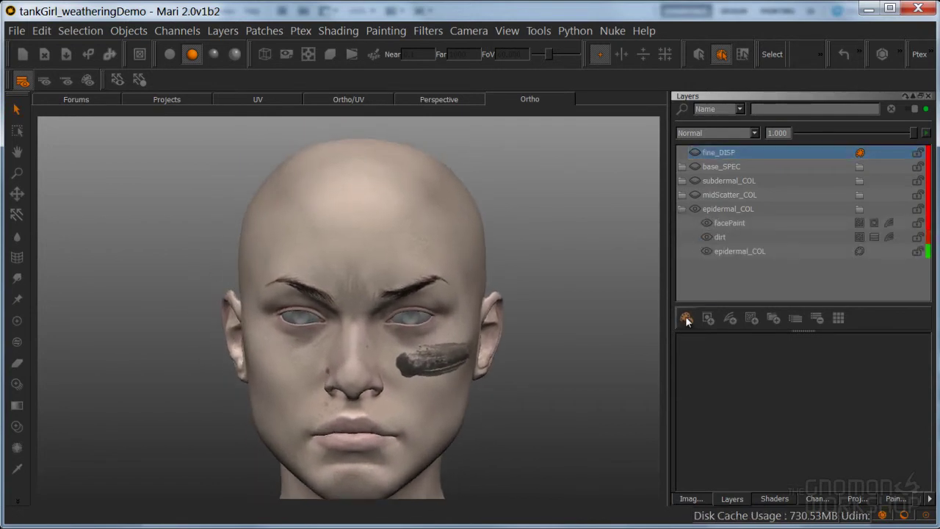
left_click(726, 222)
left_click(687, 318)
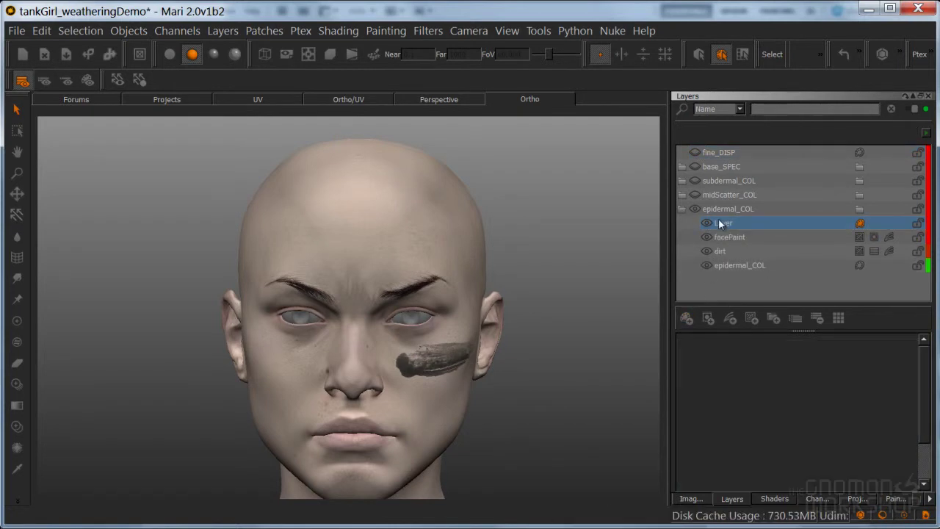
double_click(720, 224)
type("scal")
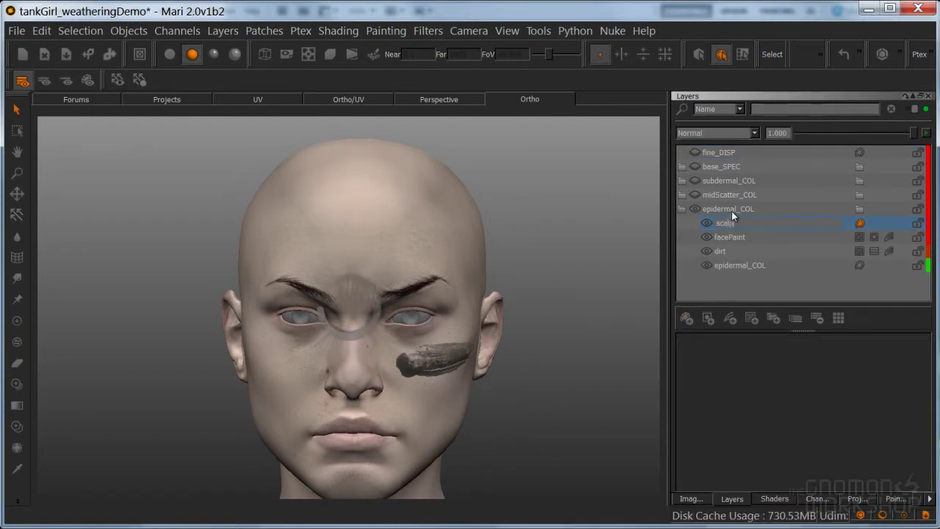
type("p")
Examine the shaved-head reference photos 435754 and 435755 up close, checking the scalp stubble
middle_click_drag(573, 323, 500, 338)
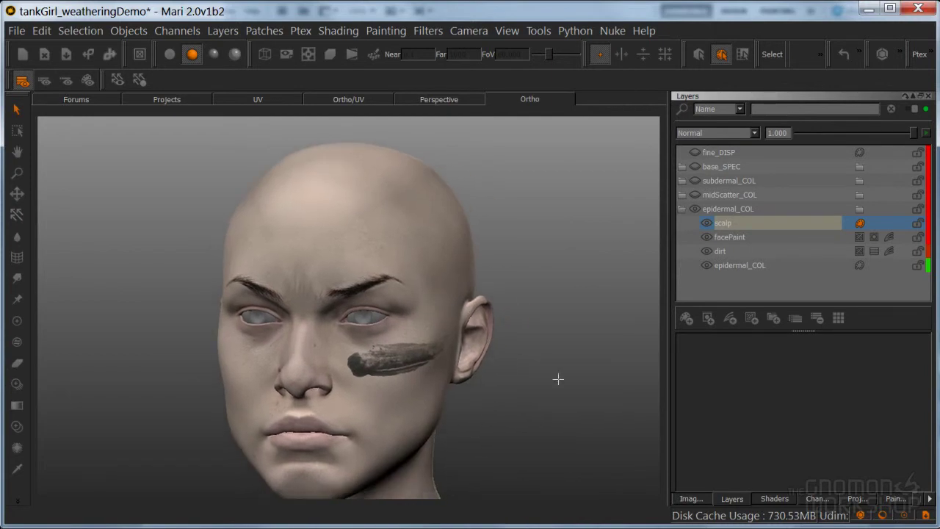
left_click(690, 499)
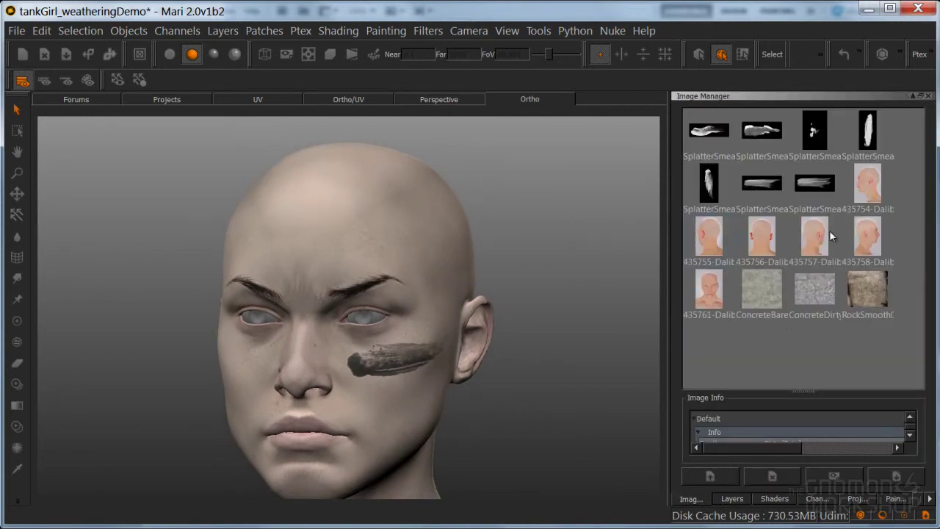
double_click(867, 193)
scroll(467, 274, "up", 2)
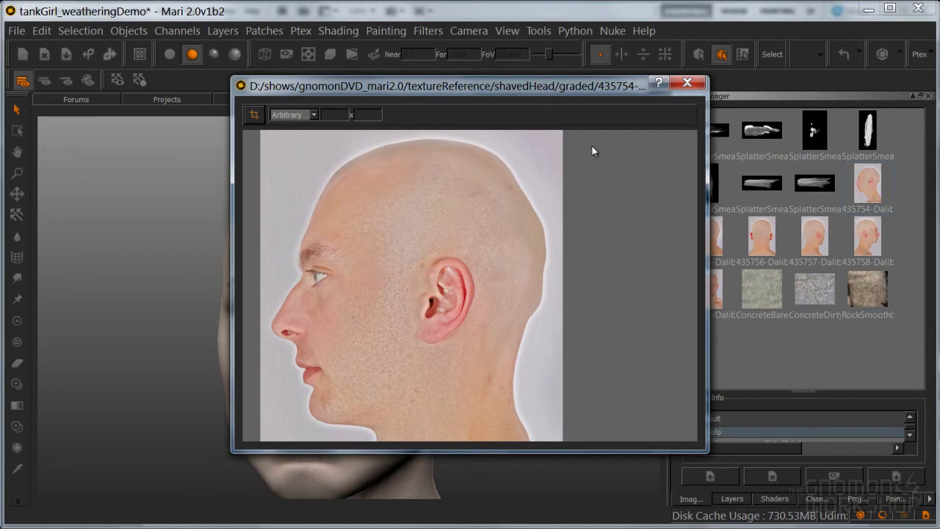
left_click(687, 85)
double_click(713, 243)
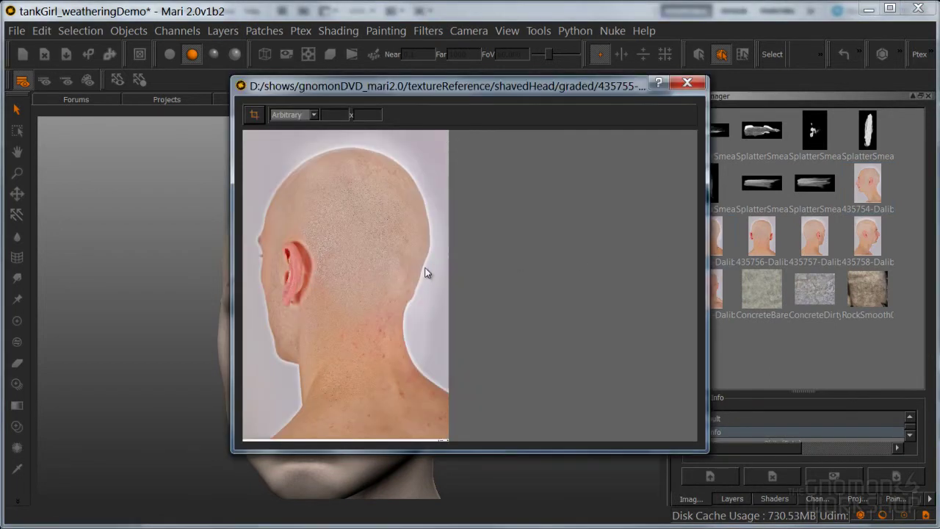
scroll(444, 319, "up", 5)
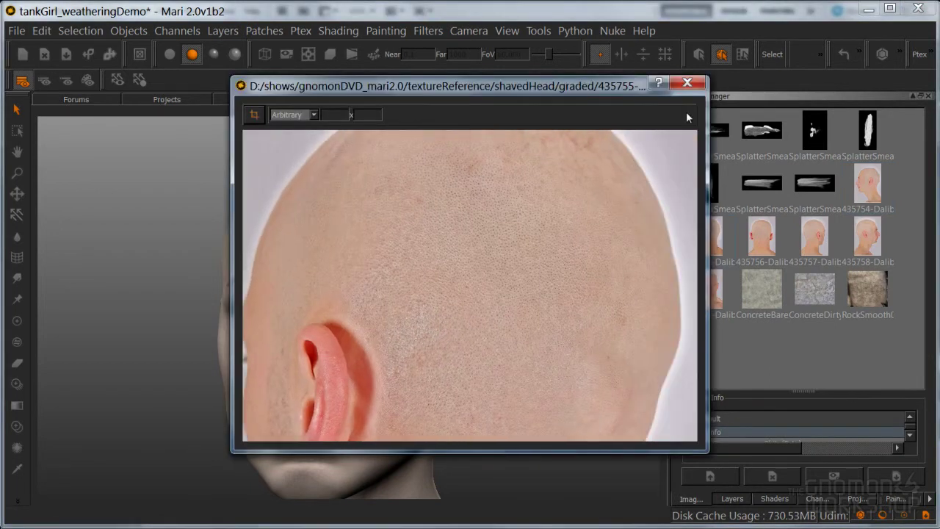
left_click(688, 83)
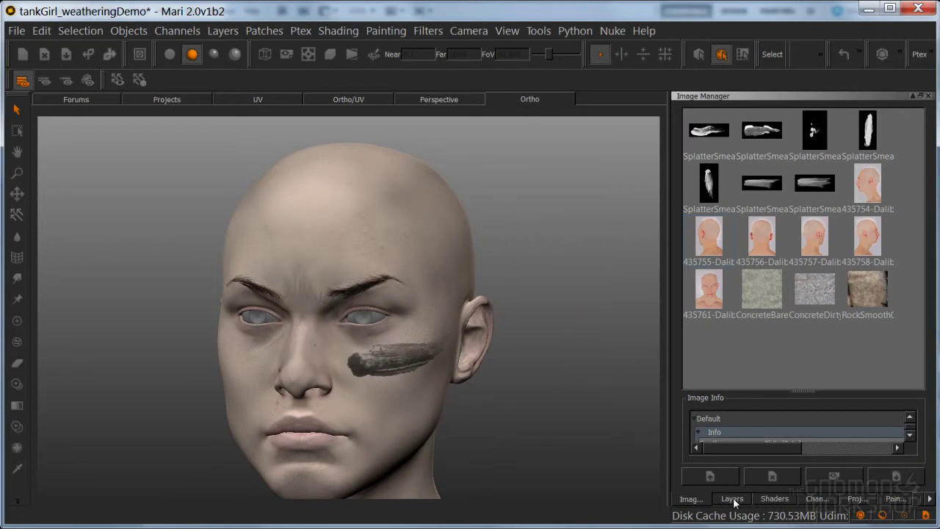
Select the scalp layer, hide the palettes and load profile photo 435754 into the Paint Through tool
left_click(732, 500)
left_click(798, 224)
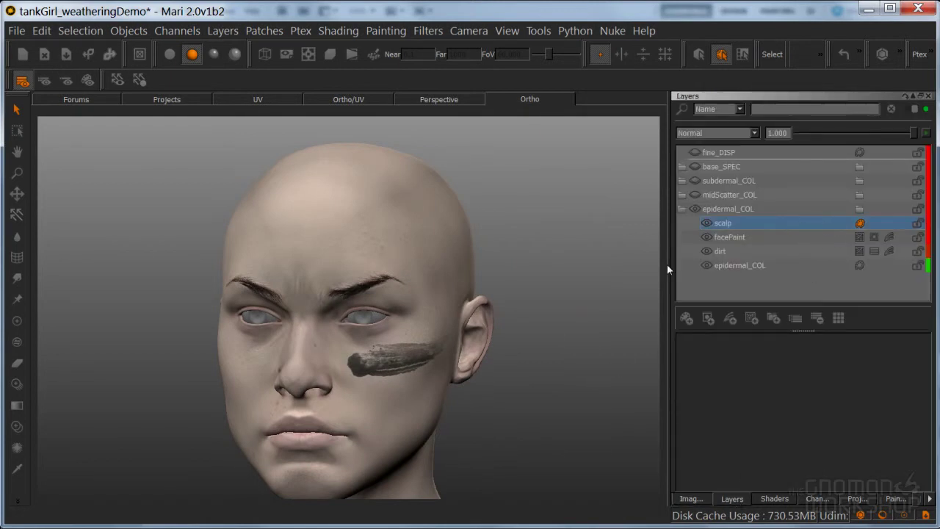
key("space")
left_click_drag(562, 340, 547, 345, "alt")
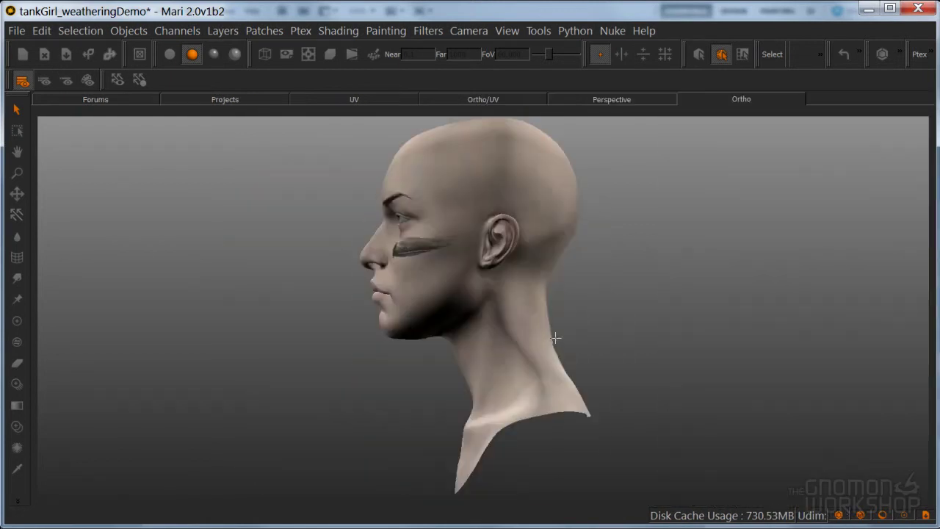
middle_click_drag(547, 345, 536, 431, "alt")
right_click_drag(537, 431, 579, 319, "alt")
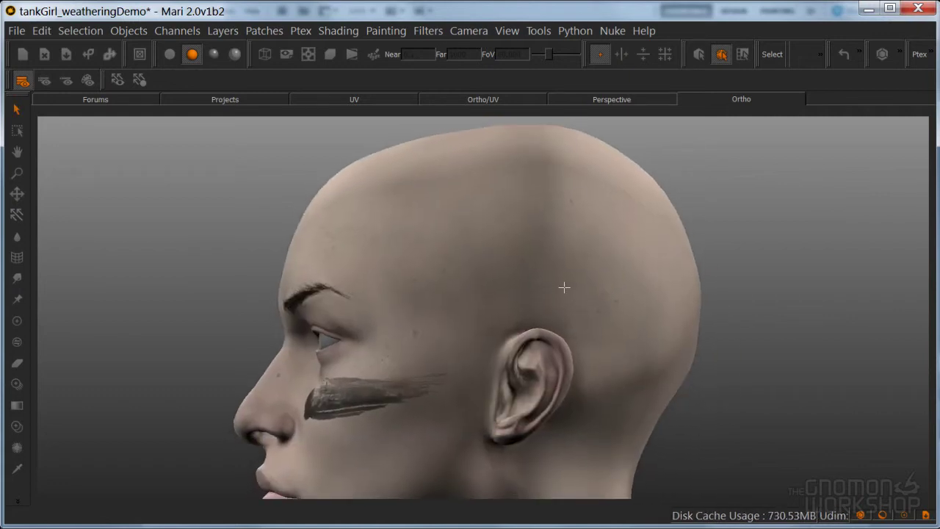
key("t")
key("i")
left_click(464, 383)
Move, scale and rotate the projected profile photo to match the ear and skull on the head's left side
middle_click_drag(533, 306, 479, 389, "shift")
right_click_drag(504, 375, 504, 343, "shift")
mouse_move(508, 391)
middle_mouse_down("shift")
mouse_move(504, 366)
mouse_move(502, 377)
middle_mouse_up("shift")
right_click_drag(518, 368, 514, 369, "shift")
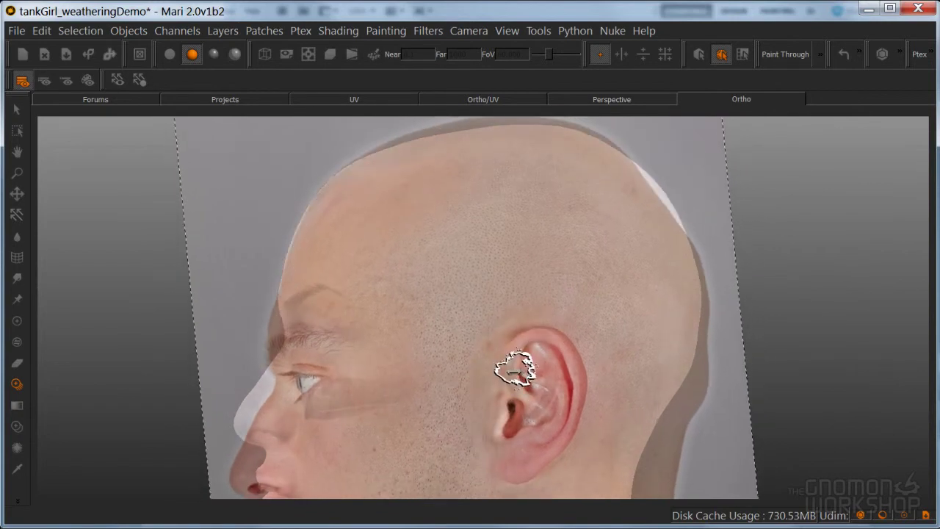
middle_click_drag(512, 367, 517, 366, "shift")
Switch to flat lighting and paint the photo's scalp stubble across the left side of the head and around the ear
key("apostrophe")
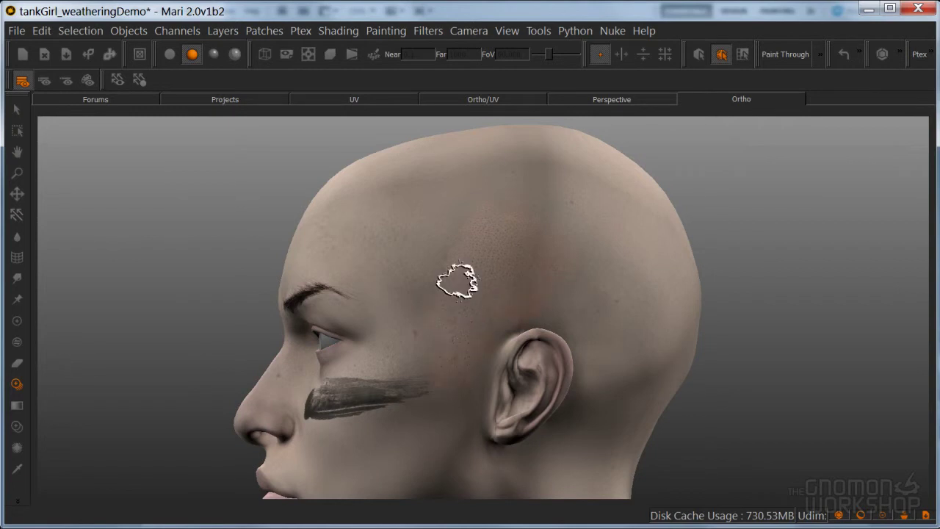
key("apostrophe")
left_click(171, 55)
key("apostrophe")
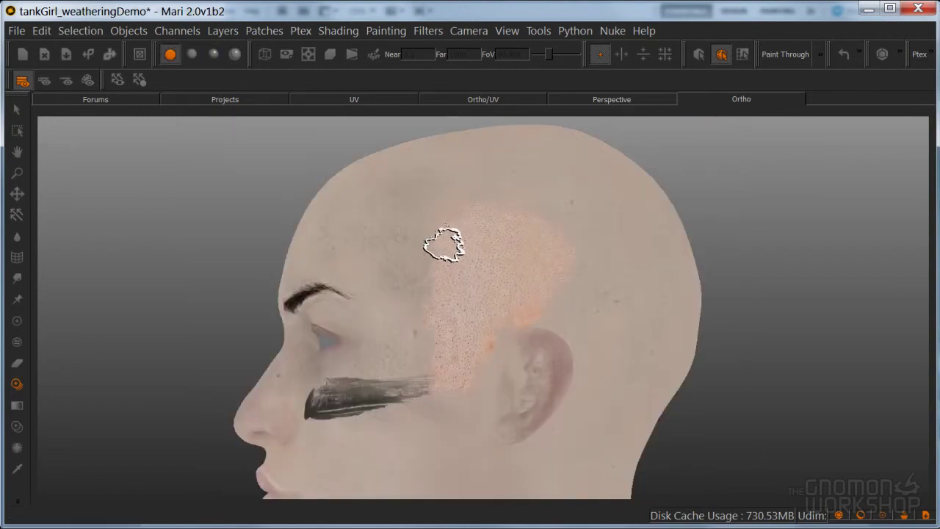
mouse_move(542, 244)
left_mouse_down()
mouse_move(573, 233)
mouse_move(589, 305)
mouse_move(540, 279)
mouse_move(600, 350)
mouse_move(619, 248)
mouse_move(630, 331)
mouse_move(605, 210)
left_mouse_up()
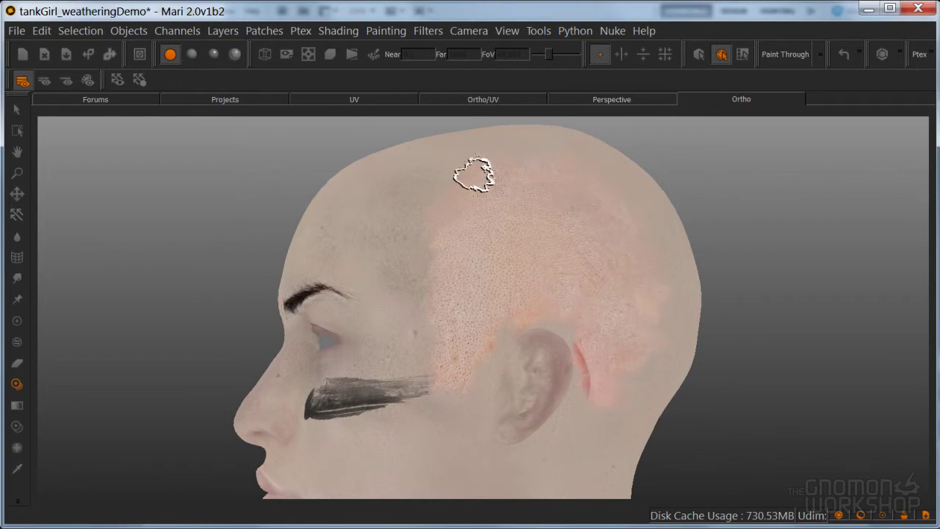
mouse_move(435, 244)
left_mouse_down()
mouse_move(441, 325)
mouse_move(462, 358)
left_mouse_up()
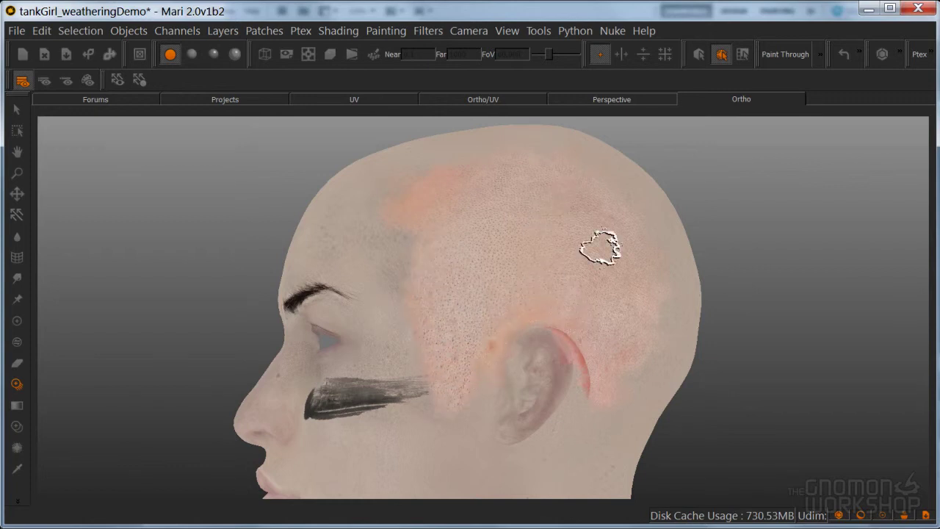
left_click_drag(626, 317, 586, 447)
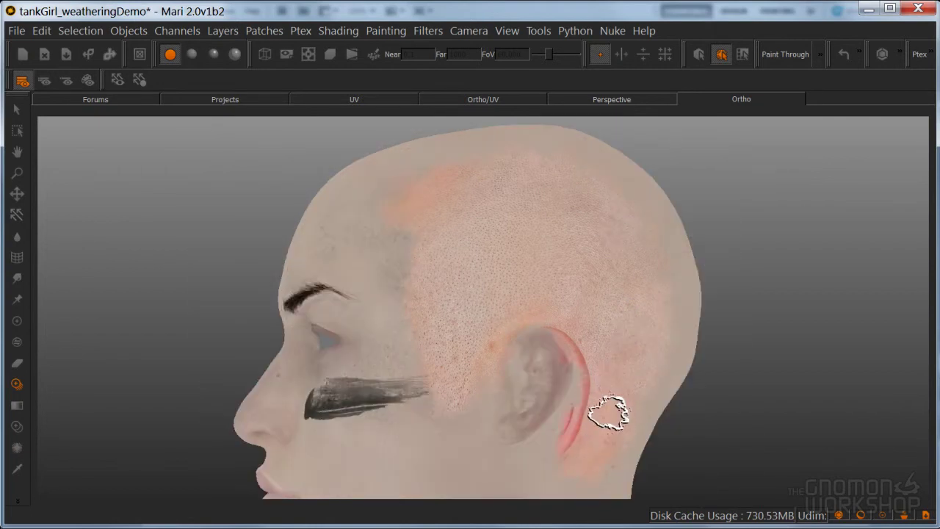
left_click_drag(607, 412, 604, 340)
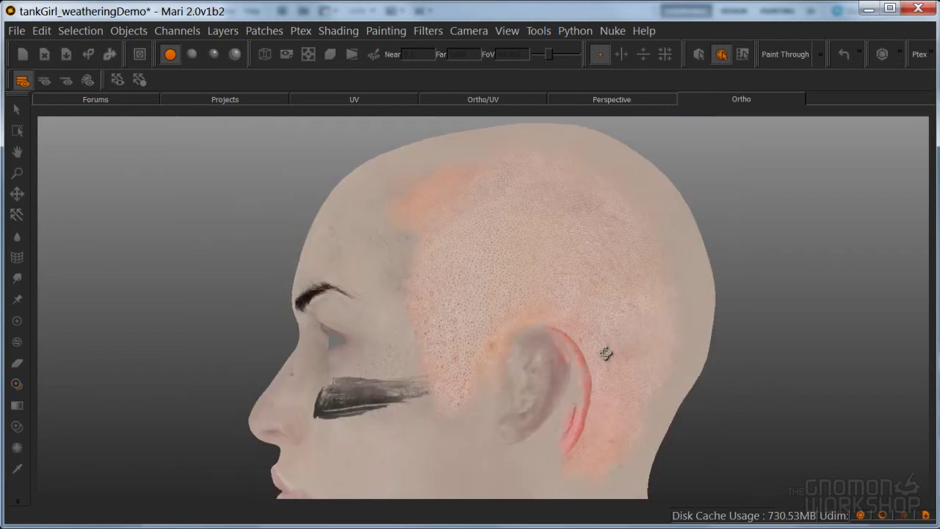
Align reference photo 435755 behind the left ear and paint its scalp stubble onto the rear left of the head
mouse_move(604, 353)
left_mouse_down("alt")
mouse_move(661, 353)
mouse_move(510, 342)
left_mouse_up("alt")
key("i")
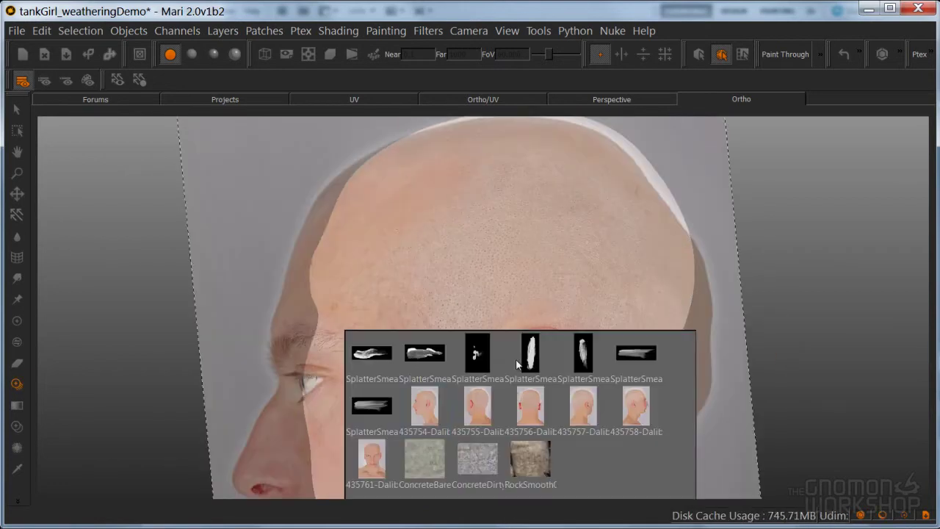
left_click(476, 413)
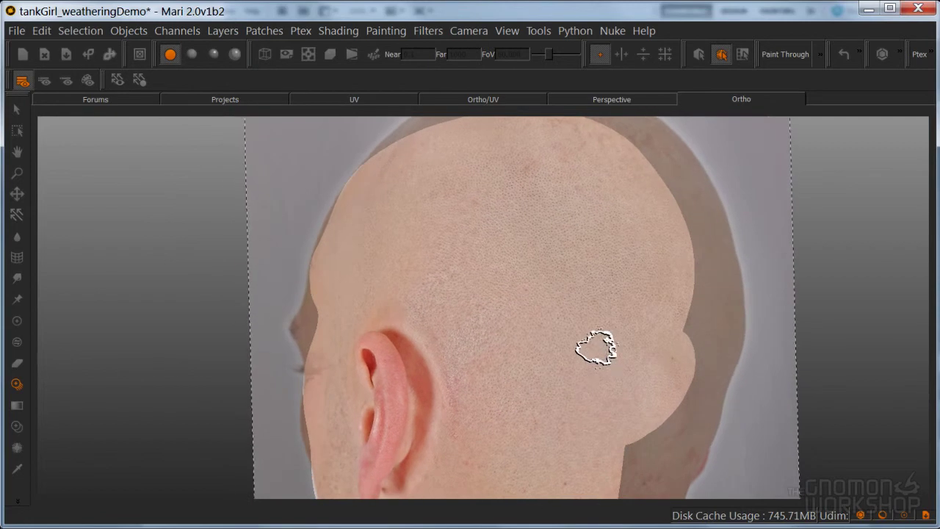
mouse_move(598, 362)
left_mouse_down("ctrl+shift")
mouse_move(581, 359)
mouse_move(564, 329)
left_mouse_up("ctrl+shift")
key("apostrophe")
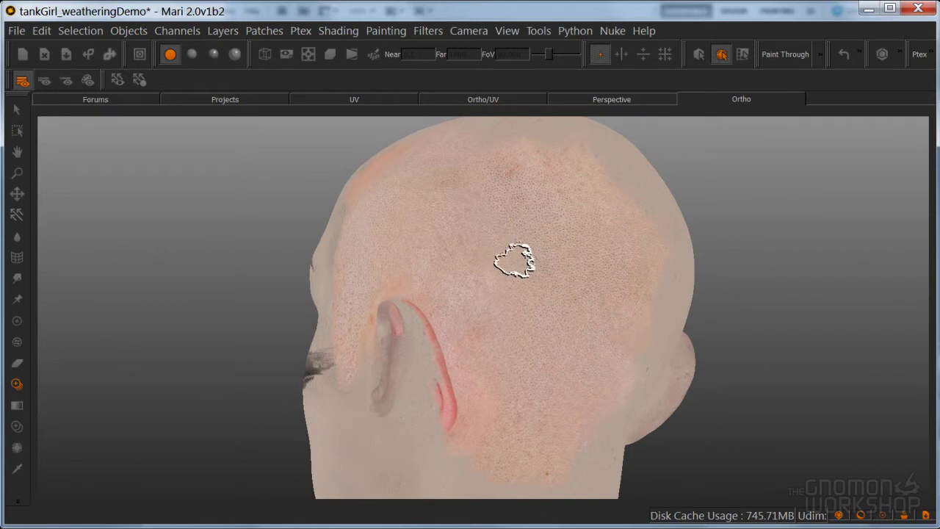
left_click_drag(561, 302, 555, 299)
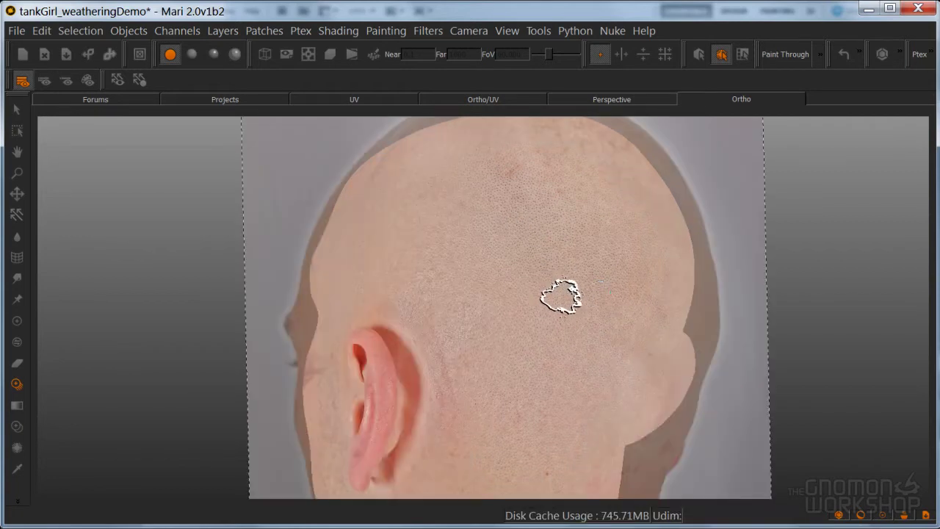
Select the patch covering the back of the head and lock all unselected geometry, leaving only that patch paintable
mouse_move(636, 294)
middle_mouse_down()
mouse_move(640, 318)
mouse_move(509, 319)
mouse_move(590, 331)
mouse_move(598, 319)
mouse_move(177, 236)
middle_mouse_up()
left_click(17, 108)
mouse_move(381, 249)
middle_mouse_down()
mouse_move(409, 321)
mouse_move(437, 325)
mouse_move(487, 308)
mouse_move(384, 310)
mouse_move(433, 302)
mouse_move(476, 316)
middle_mouse_up()
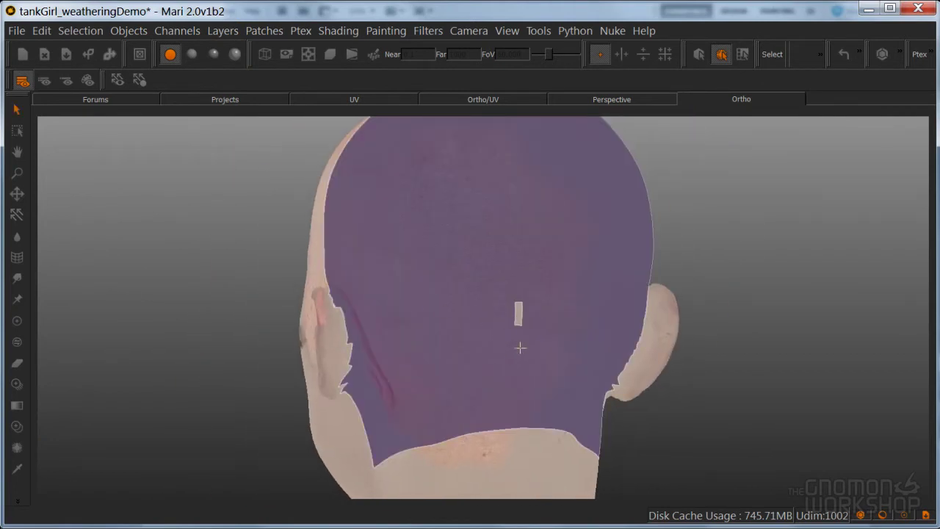
middle_click_drag(479, 354, 525, 335)
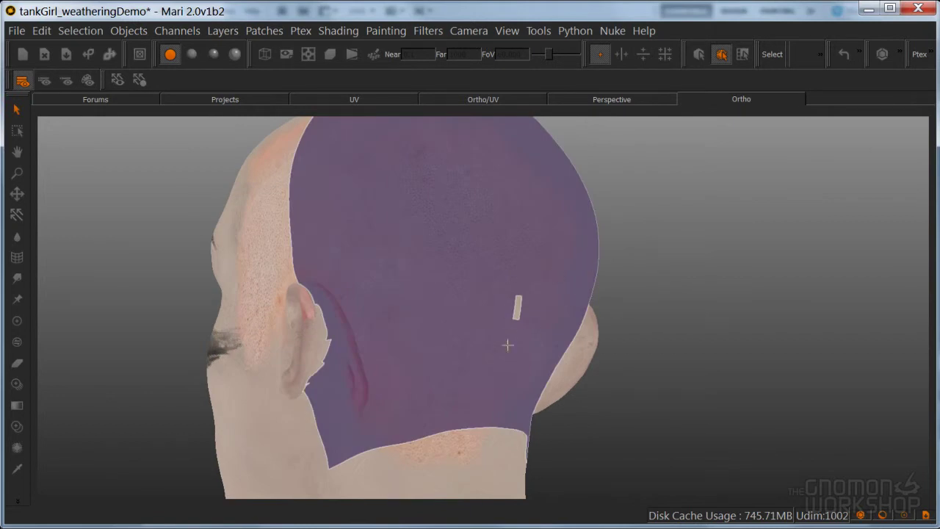
middle_click_drag(552, 352, 566, 335)
left_click(567, 337)
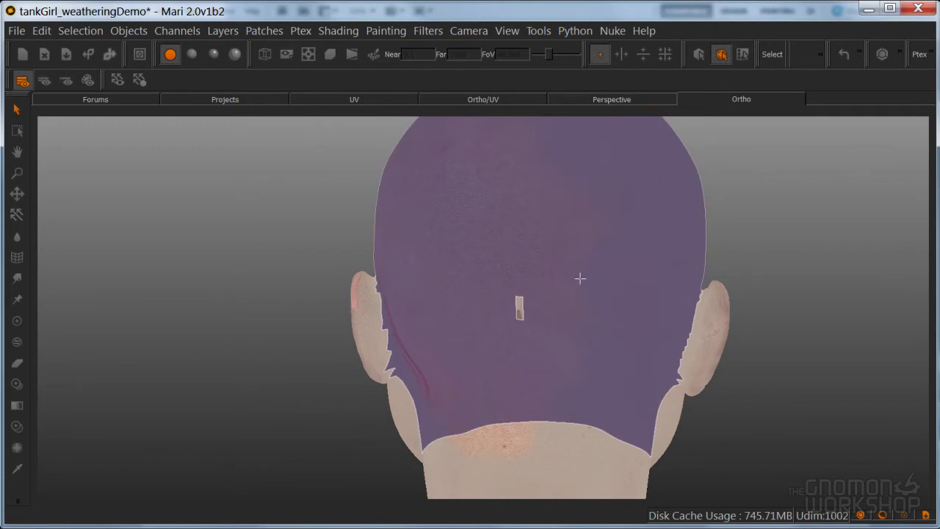
right_click(579, 278)
mouse_move(691, 400)
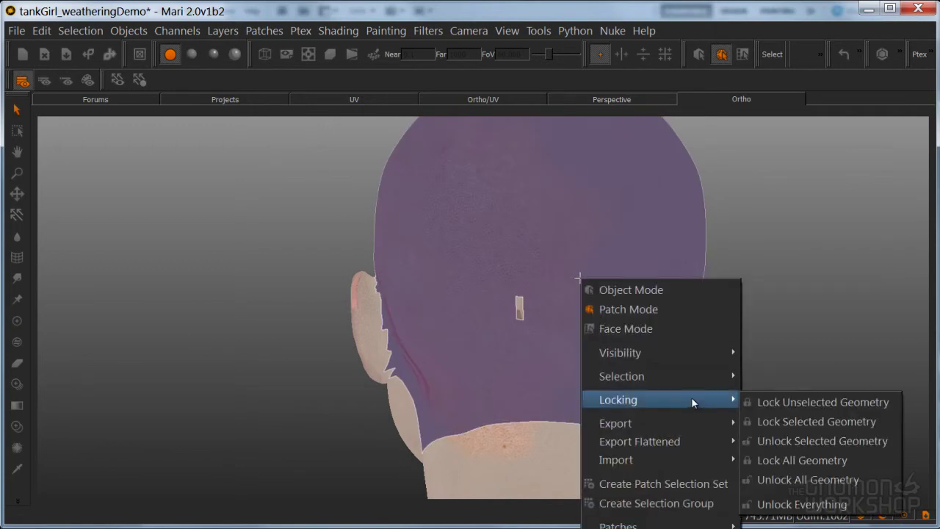
left_click(842, 405)
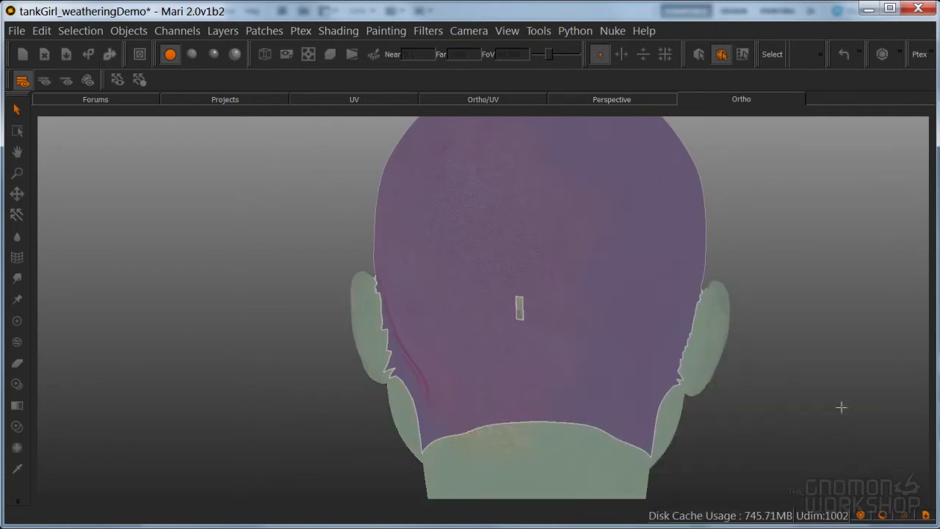
left_click(784, 350)
Load reference photo 435757 into Paint Through and align it to the rear right side of the head
left_click_drag(562, 359, 526, 377, "alt")
middle_click_drag(537, 379, 493, 385, "alt")
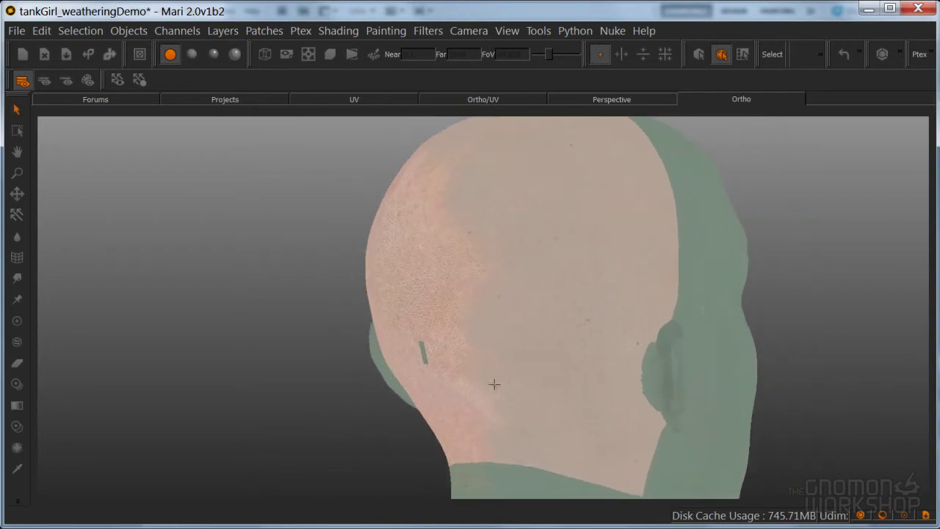
key("apostrophe")
key("i")
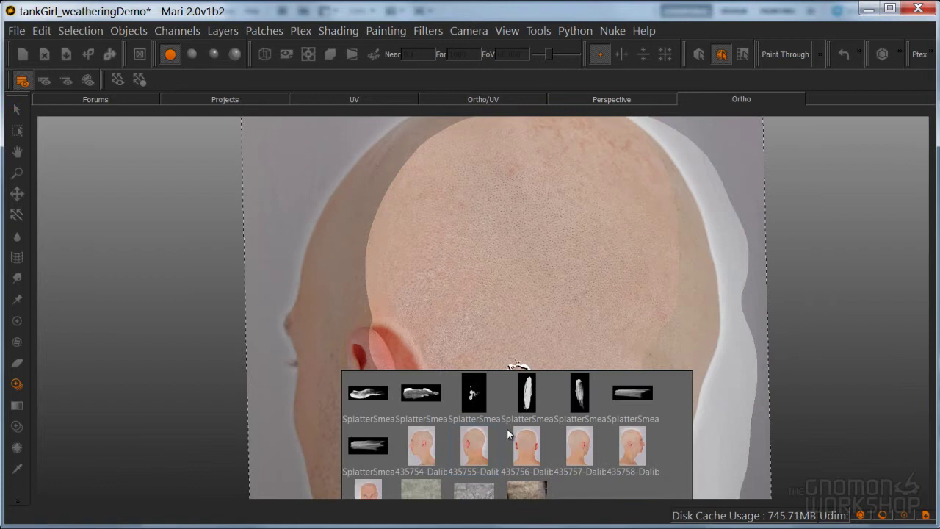
left_click(584, 457)
left_click_drag(538, 353, 629, 322, "shift")
Paint the projected stubble across the rear right of the scalp, from the nape up past the ear
key("apostrophe")
key("apostrophe")
mouse_move(557, 259)
left_mouse_down()
mouse_move(569, 341)
mouse_move(504, 363)
mouse_move(436, 269)
mouse_move(491, 365)
left_mouse_up()
mouse_move(518, 439)
left_mouse_down()
mouse_move(503, 350)
mouse_move(602, 440)
mouse_move(557, 389)
left_mouse_up()
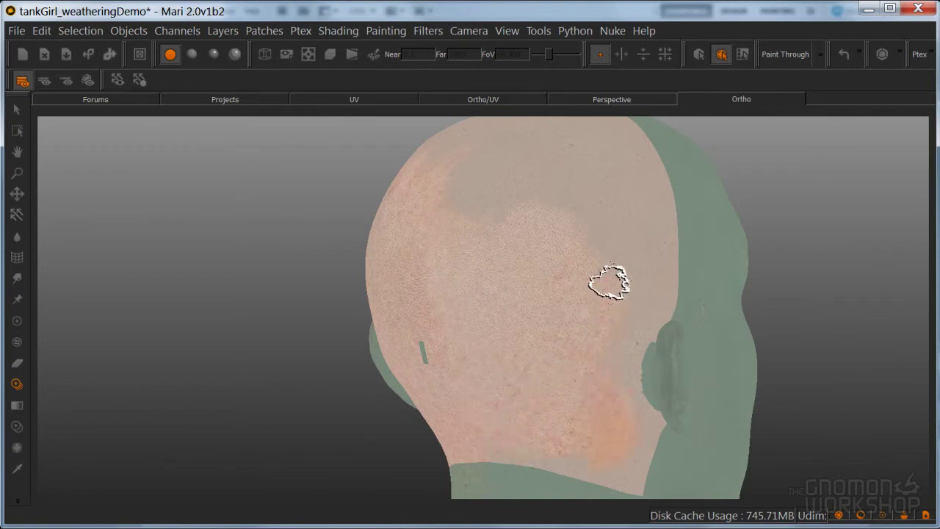
mouse_move(619, 299)
left_mouse_down()
mouse_move(583, 260)
mouse_move(625, 220)
mouse_move(513, 171)
mouse_move(459, 181)
left_mouse_up()
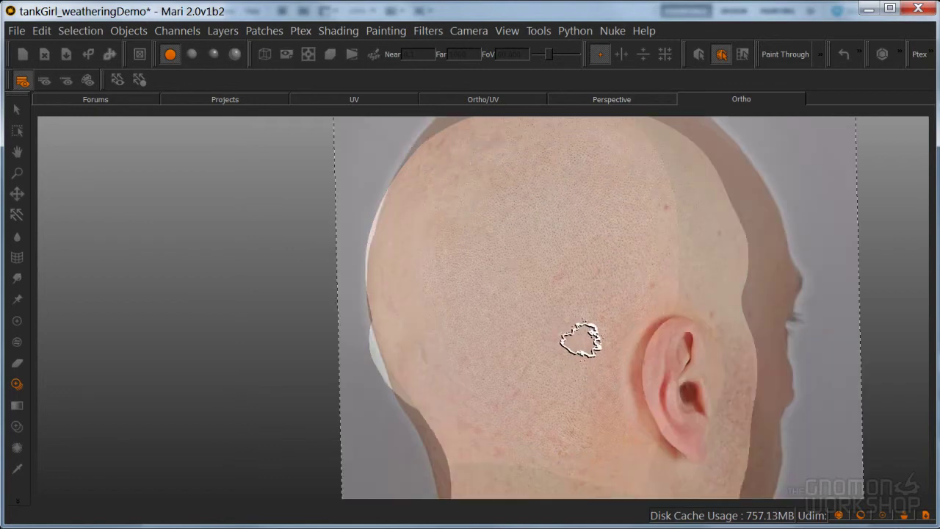
Load back-view reference photo 435756 into Paint Through over the straight rear view of the head
middle_click_drag(566, 336, 604, 345)
key("shift+space")
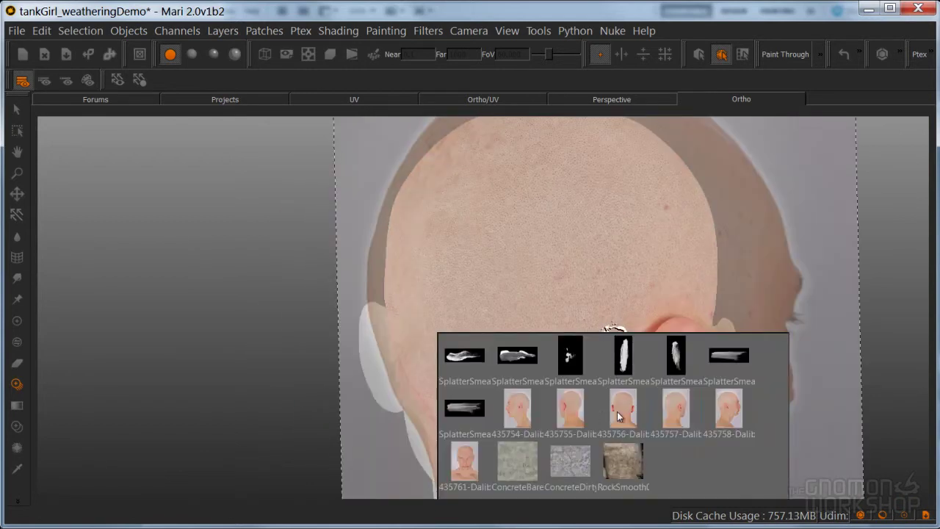
left_click(614, 422)
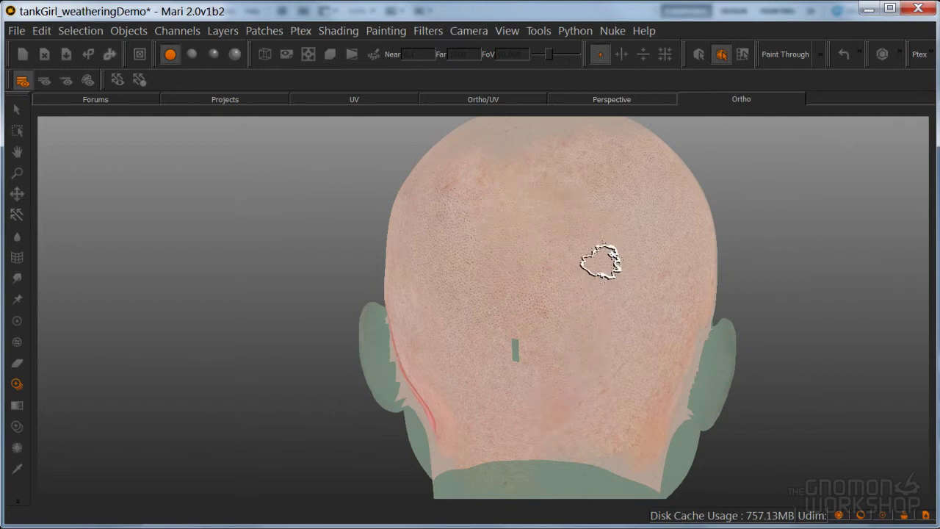
Unlock all geometry of the head so that every patch can be painted again
mouse_move(651, 257)
left_mouse_down("alt")
mouse_move(705, 253)
mouse_move(611, 277)
mouse_move(625, 308)
left_mouse_up("alt")
key("t")
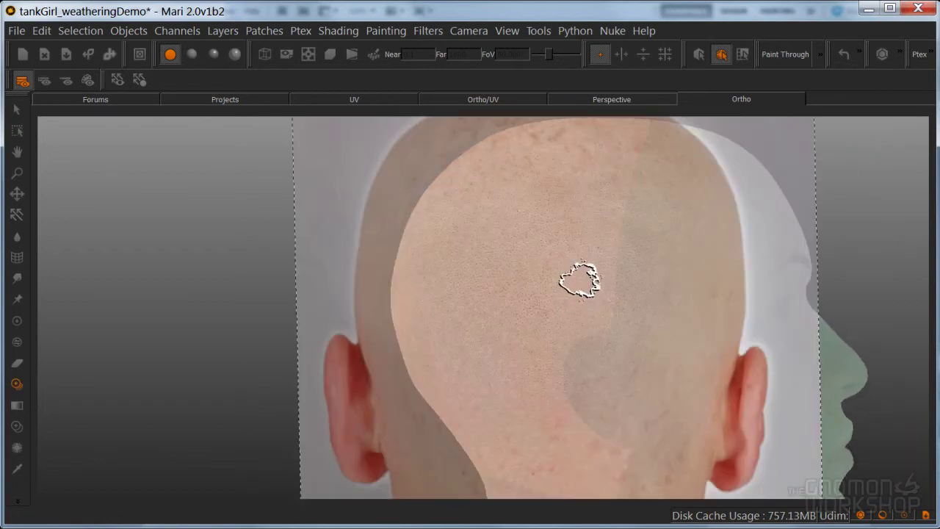
right_click(580, 250)
mouse_move(654, 373)
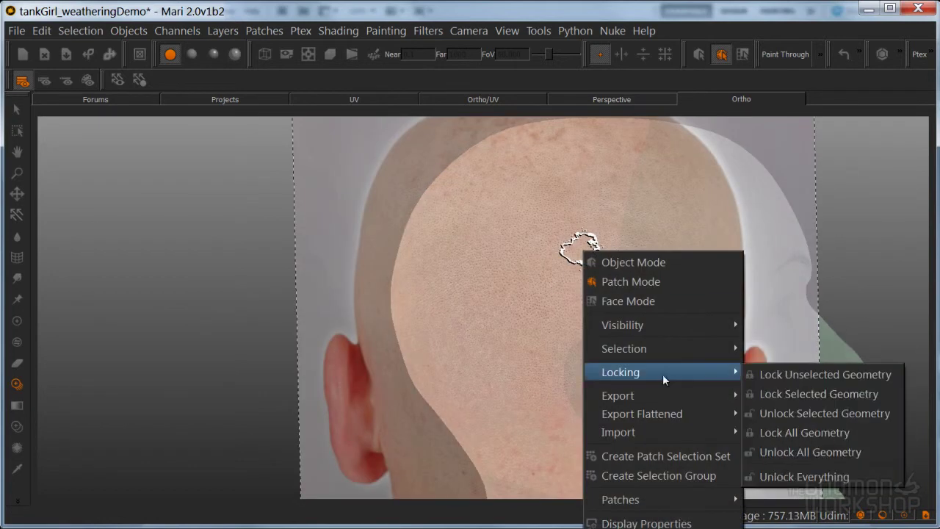
left_click(871, 443)
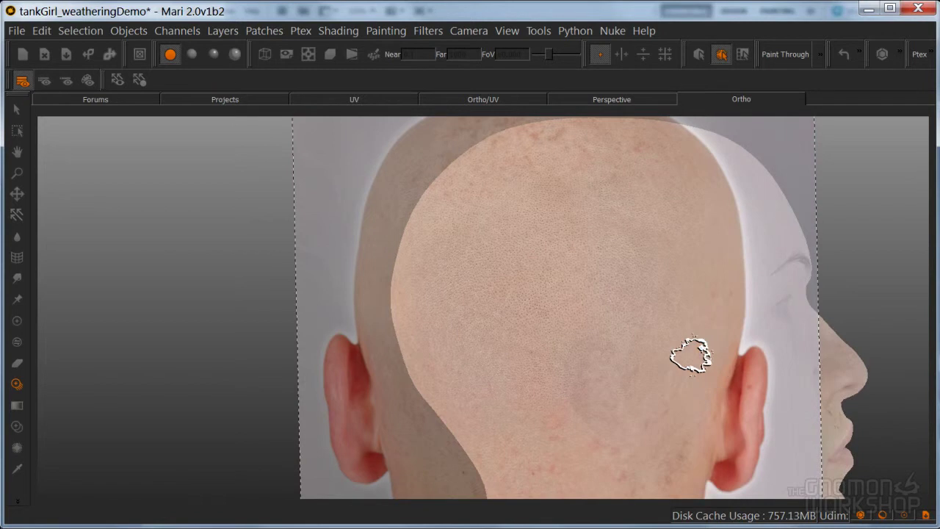
Load the side-profile shaved-head photo into Paint Through and paint its stubble over the right side of the scalp, around the ear to the temple
mouse_move(596, 290)
left_mouse_down("alt")
mouse_move(608, 304)
mouse_move(592, 269)
mouse_move(576, 315)
mouse_move(572, 296)
mouse_move(582, 376)
left_mouse_up("alt")
mouse_move(582, 376)
right_mouse_down("alt")
mouse_move(613, 311)
mouse_move(642, 311)
right_mouse_up("alt")
mouse_move(642, 310)
left_mouse_down("alt")
mouse_move(640, 294)
mouse_move(577, 346)
mouse_move(580, 306)
mouse_move(541, 318)
mouse_move(487, 235)
mouse_move(509, 255)
mouse_move(525, 315)
mouse_move(533, 288)
mouse_move(487, 226)
mouse_move(534, 191)
left_mouse_up("alt")
key("i")
left_click(756, 378)
mouse_move(545, 244)
left_mouse_down()
mouse_move(556, 184)
mouse_move(522, 178)
left_mouse_up()
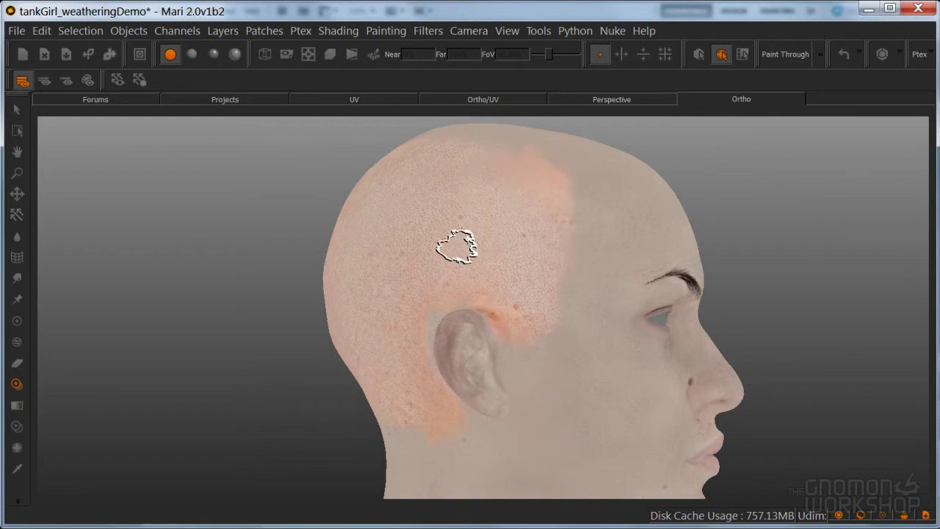
left_click_drag(429, 202, 466, 251)
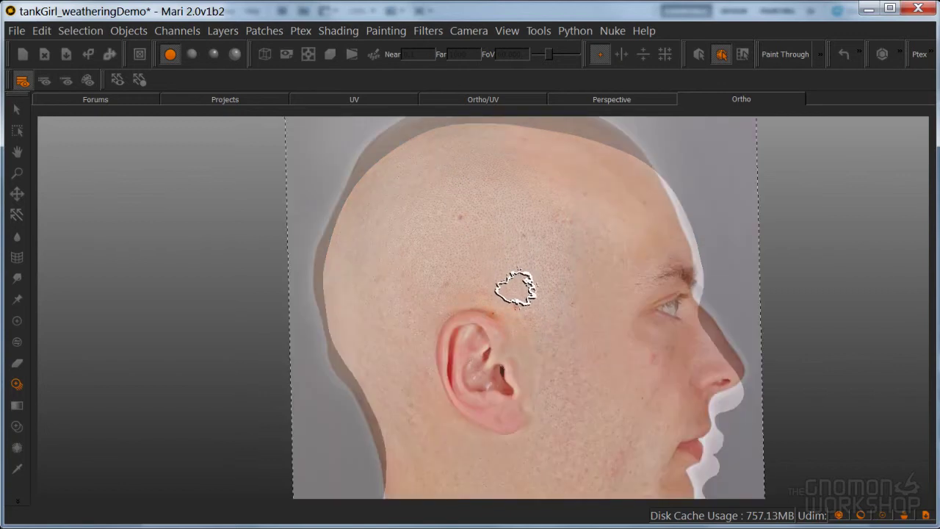
Load the back-view shaved-head photo into Paint Through and position it over the top of the head, seen from above
key("BackSpace")
middle_click_drag(582, 300, 541, 311)
key("ctrl+z")
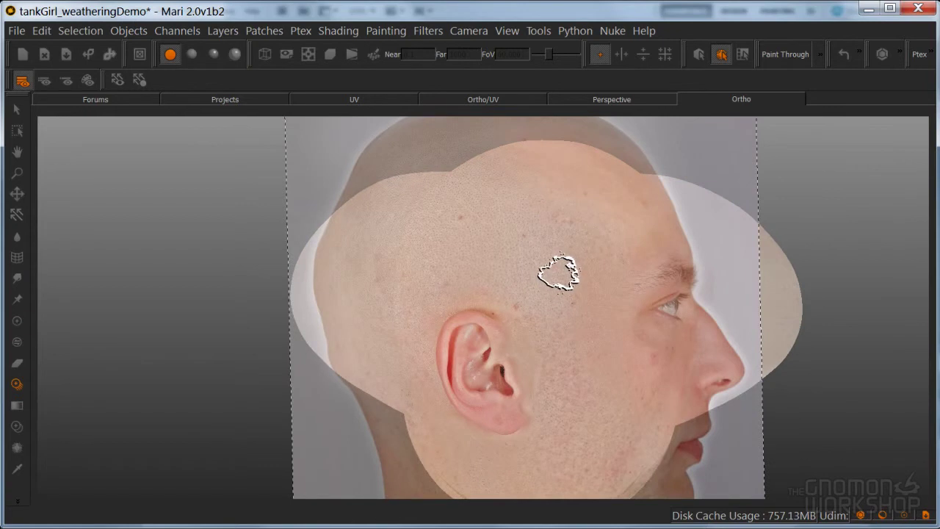
key("i")
left_click(556, 327)
mouse_move(426, 257)
left_mouse_down("ctrl")
mouse_move(701, 376)
mouse_move(649, 436)
mouse_move(587, 279)
mouse_move(627, 317)
mouse_move(609, 319)
mouse_move(592, 286)
left_mouse_up("ctrl")
Paint the projected stubble across the top of the head, from the crown to the upper forehead, and bake it
left_click_drag(544, 316, 596, 337)
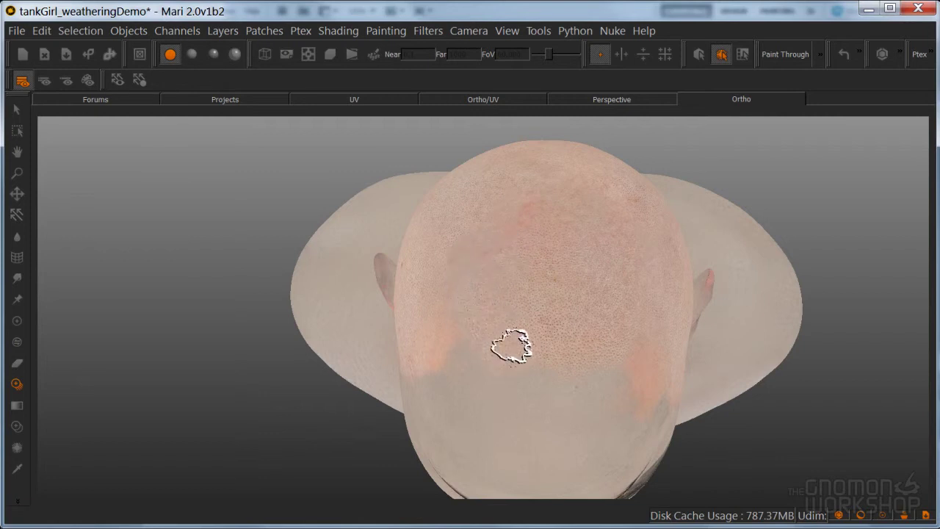
mouse_move(459, 353)
left_mouse_down()
mouse_move(514, 394)
mouse_move(563, 399)
mouse_move(623, 377)
left_mouse_up()
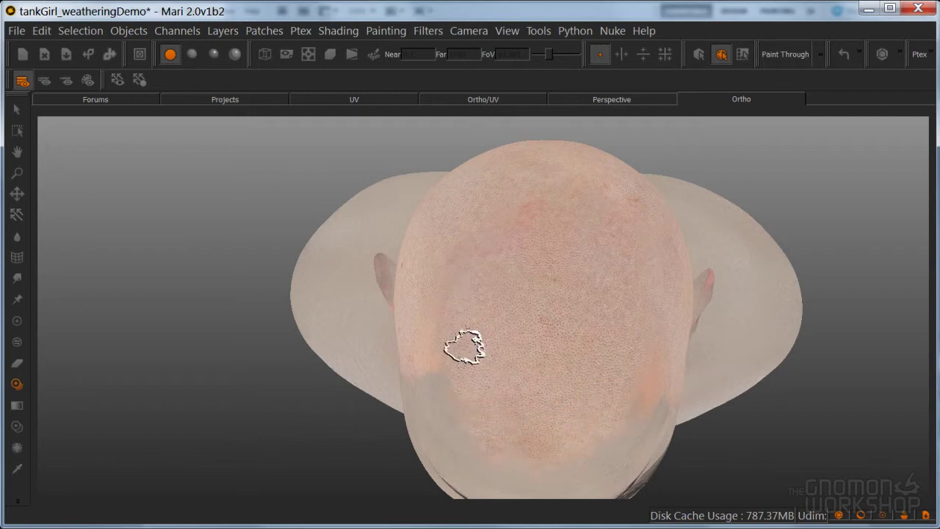
key("apostrophe")
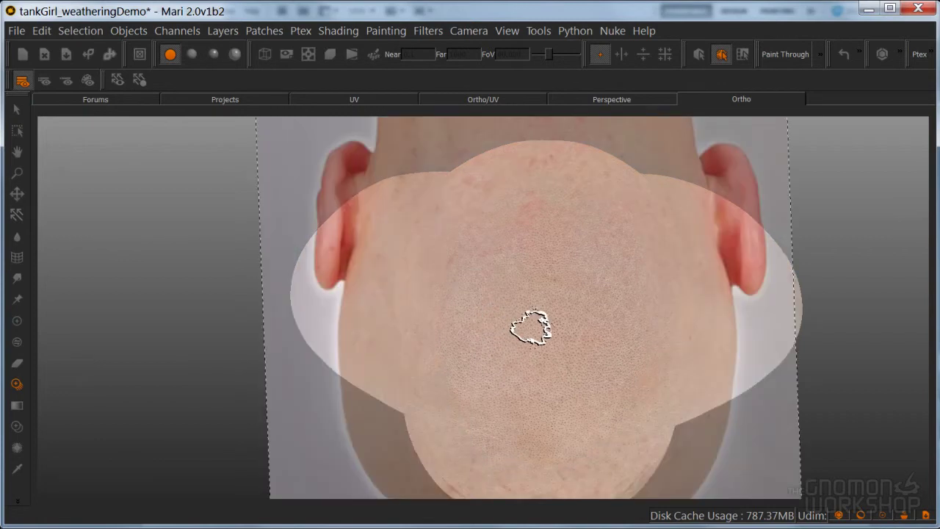
key("b")
Shift the back-view photo over the front right of the head and paint stubble across the seam between crown and side
mouse_move(587, 330)
middle_mouse_down()
mouse_move(657, 321)
mouse_move(646, 325)
mouse_move(655, 340)
middle_mouse_up()
right_click_drag(654, 340, 671, 304, "alt")
key("apostrophe")
left_click_drag(576, 384, 572, 360, "shift")
key("apostrophe")
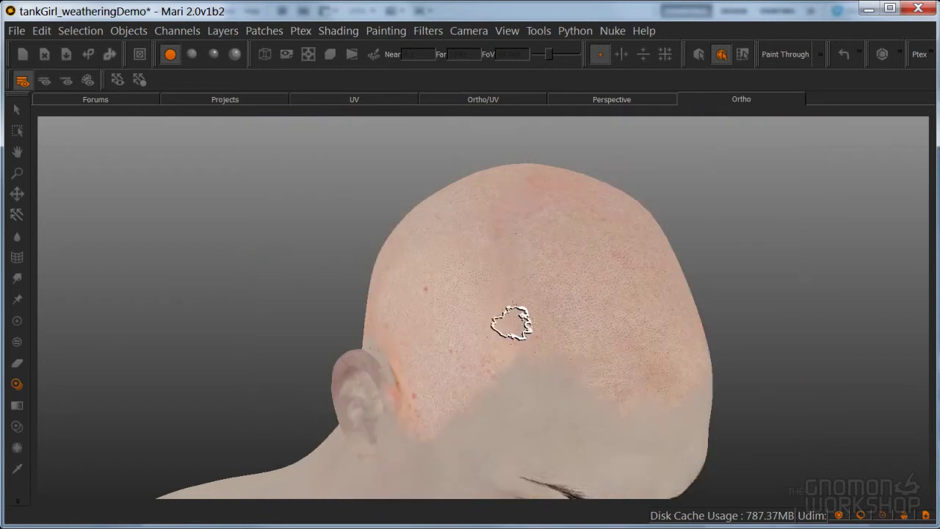
key("apostrophe")
key("ctrl+z")
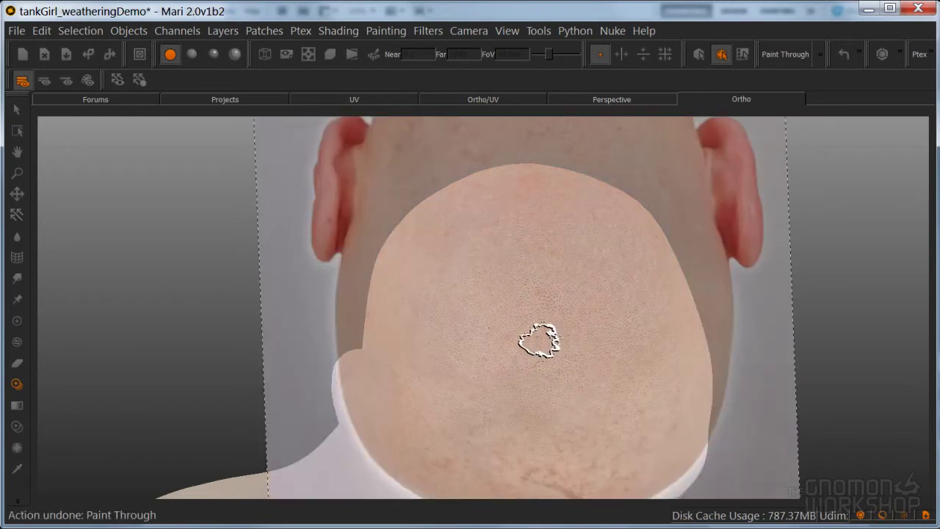
key("apostrophe")
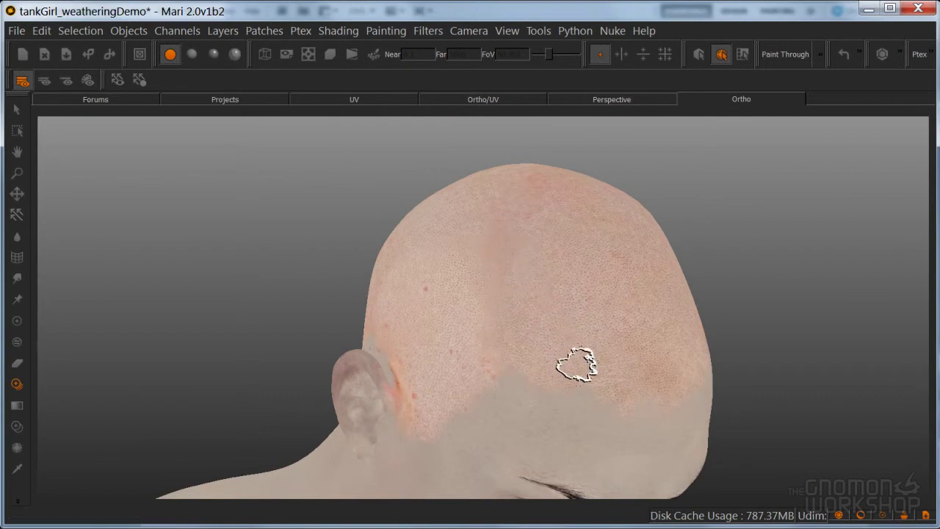
key("apostrophe")
key("b")
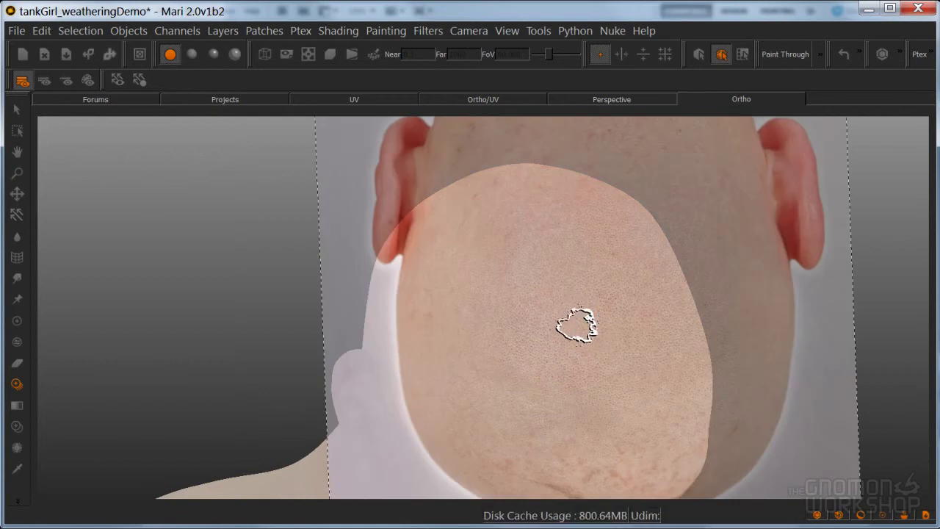
Paint the projected stubble over the front left of the scalp, down to the hairline and temple
key("apostrophe")
mouse_move(598, 331)
left_mouse_down("alt")
mouse_move(630, 342)
mouse_move(592, 284)
mouse_move(546, 336)
mouse_move(489, 329)
mouse_move(630, 291)
mouse_move(567, 325)
mouse_move(680, 359)
mouse_move(541, 319)
mouse_move(582, 333)
mouse_move(550, 335)
mouse_move(627, 357)
mouse_move(607, 321)
mouse_move(588, 324)
mouse_move(594, 336)
mouse_move(600, 312)
left_mouse_up("alt")
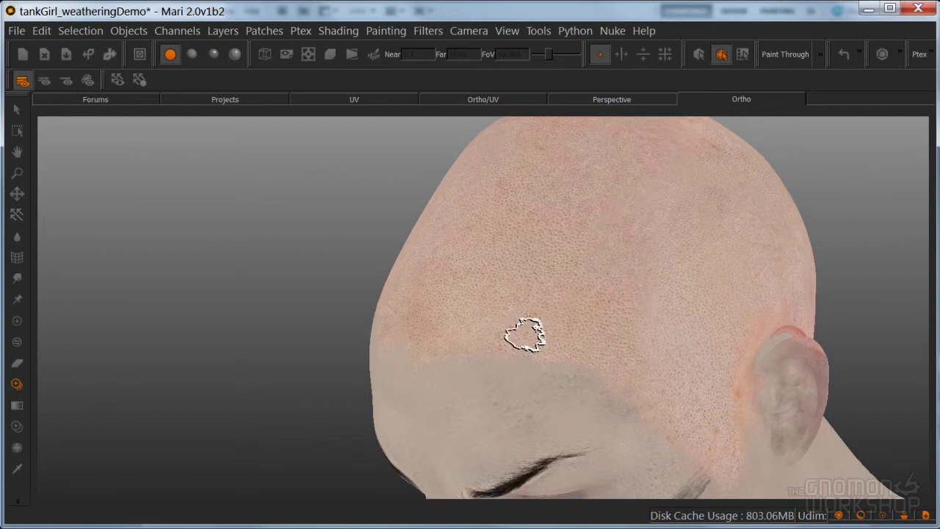
Examine the painted scalp's coverage and seams from several sides, and check the scalp layer in the layer stack
left_click_drag(526, 338, 561, 304, "alt")
left_click_drag(610, 325, 617, 371, "alt")
right_click_drag(617, 371, 487, 336, "alt")
left_click_drag(487, 335, 671, 315, "alt")
left_click_drag(545, 323, 553, 375, "alt")
middle_click_drag(560, 362, 613, 354, "alt")
right_click_drag(613, 354, 691, 323, "alt")
middle_click_drag(691, 324, 658, 395, "alt")
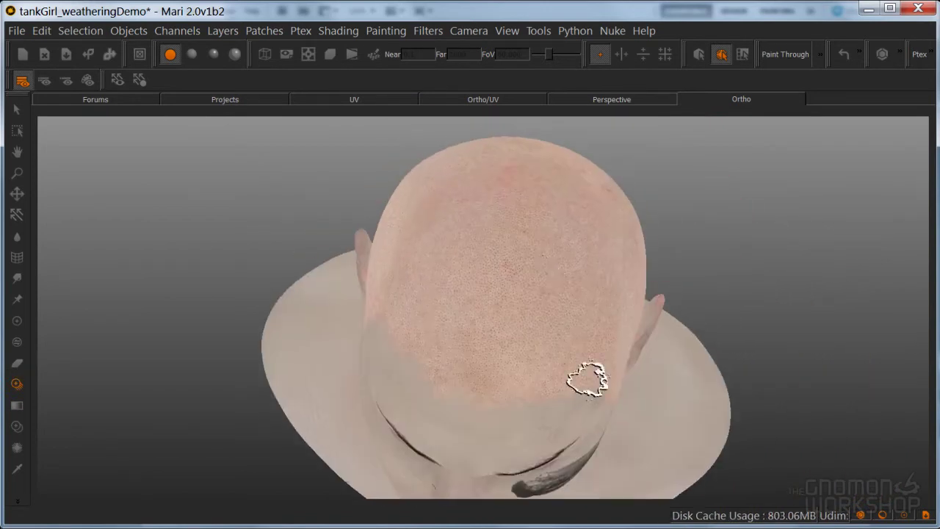
mouse_move(550, 256)
left_mouse_down("alt")
mouse_move(604, 375)
mouse_move(668, 372)
mouse_move(546, 326)
mouse_move(332, 325)
mouse_move(399, 367)
mouse_move(495, 361)
mouse_move(456, 355)
mouse_move(415, 365)
mouse_move(441, 384)
mouse_move(487, 351)
mouse_move(499, 319)
mouse_move(445, 335)
left_mouse_up("alt")
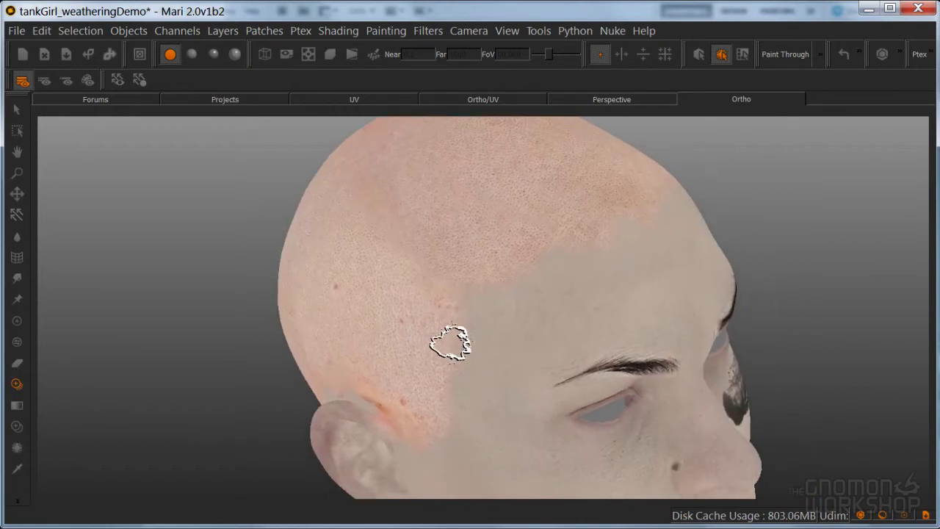
left_click(17, 109)
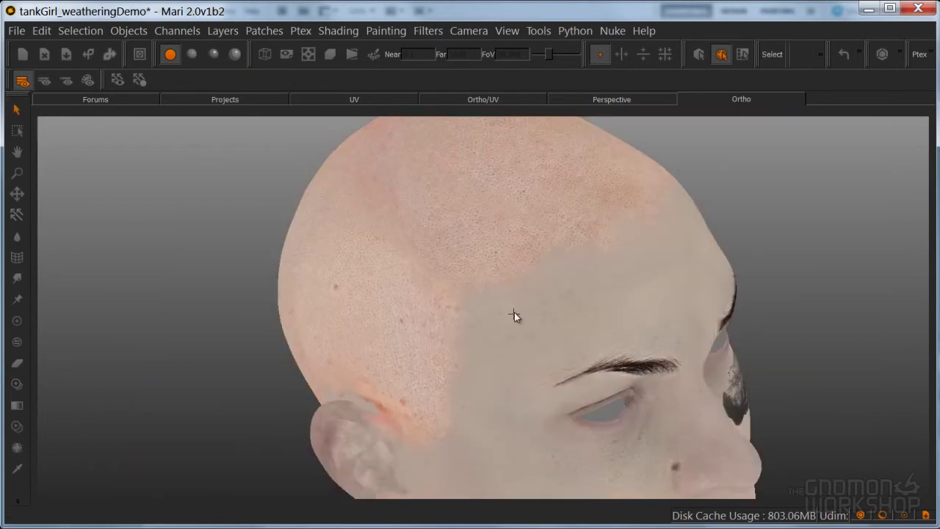
key("Tab")
left_click(732, 499)
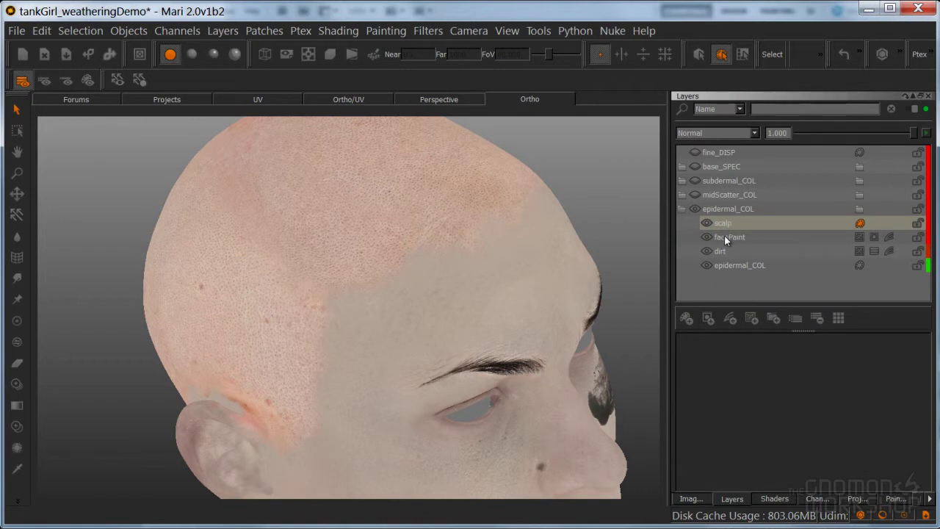
key("Tab")
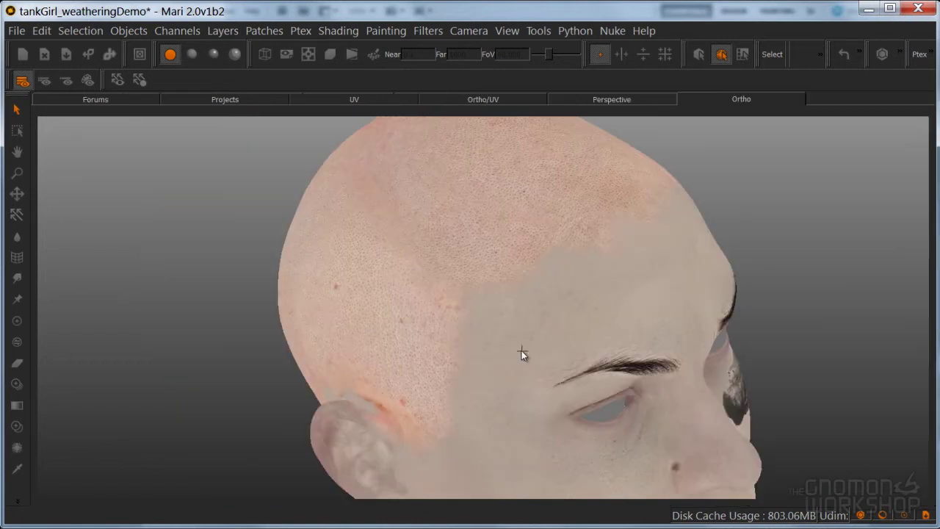
Set the Paint tool to a darkening painting mode and switch to a round brush
middle_click_drag(566, 302, 448, 291)
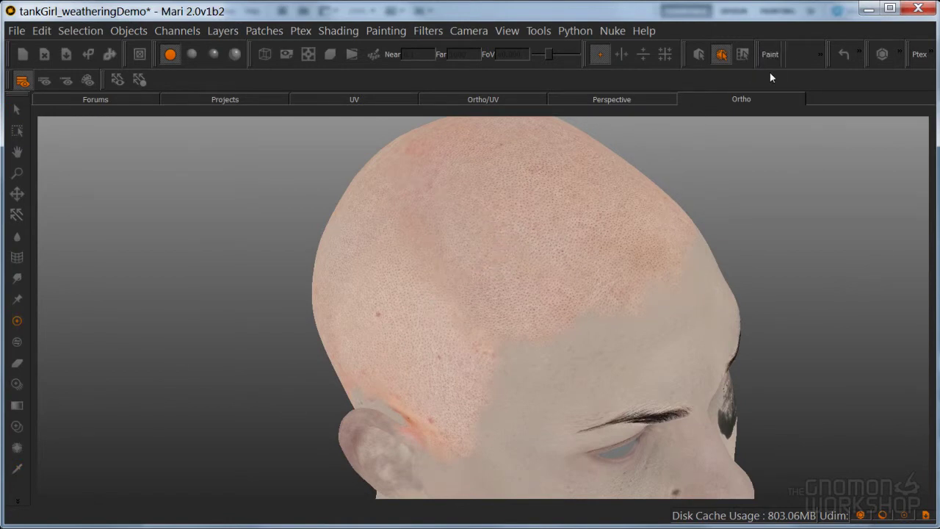
left_click(820, 59)
left_click(784, 57)
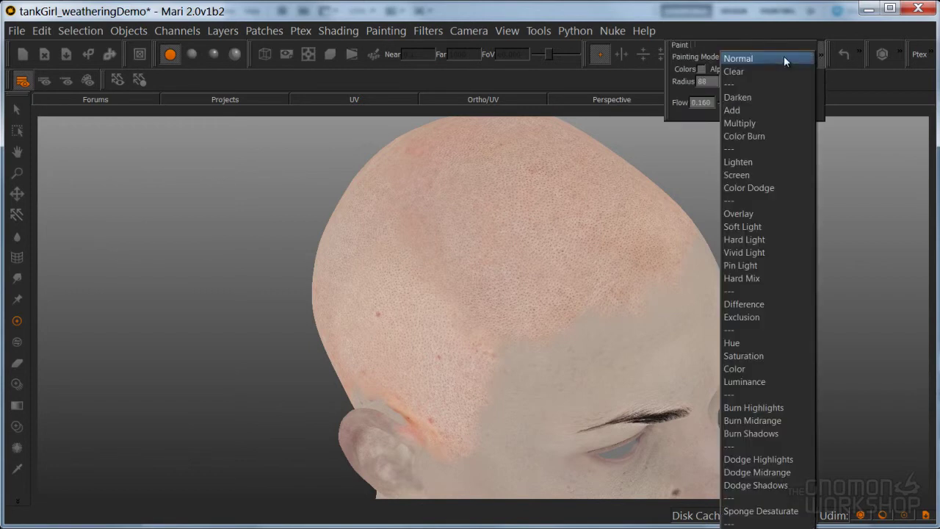
left_click(758, 130)
middle_click_drag(478, 306, 533, 277, "alt")
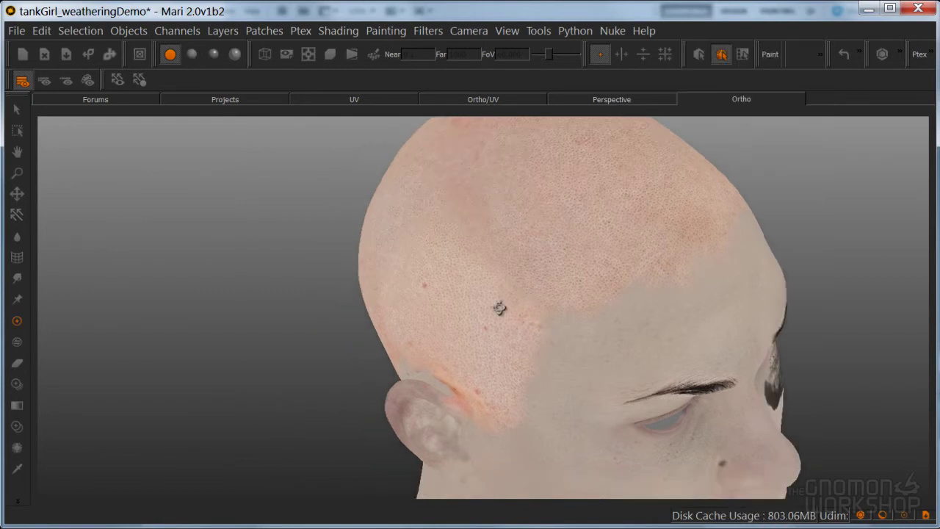
left_click_drag(533, 277, 586, 287, "alt")
middle_click_drag(587, 287, 584, 283, "alt")
key("k")
left_click(375, 378)
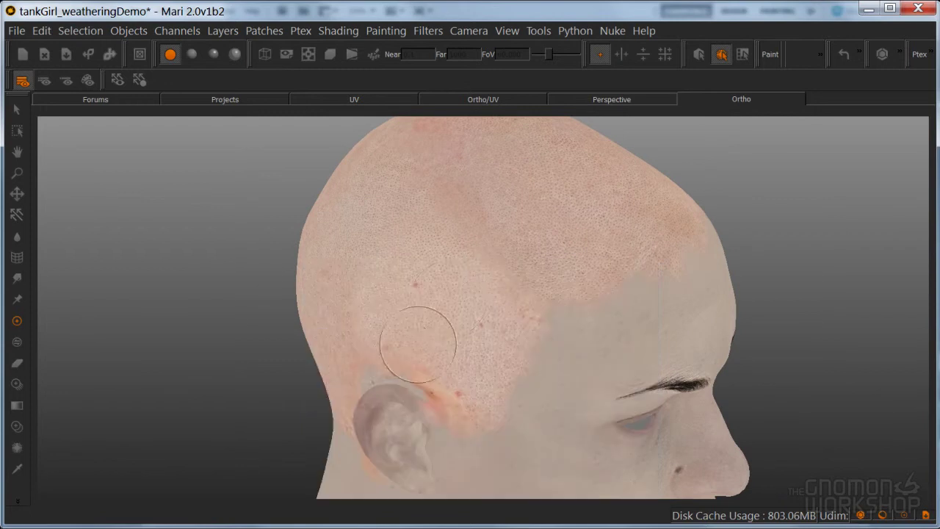
Brush a pinkish tone over the sides and back of the scalp to blend the lighter stubble areas into the crown
mouse_move(453, 295)
left_mouse_down()
mouse_move(434, 272)
mouse_move(458, 335)
mouse_move(490, 334)
left_mouse_up()
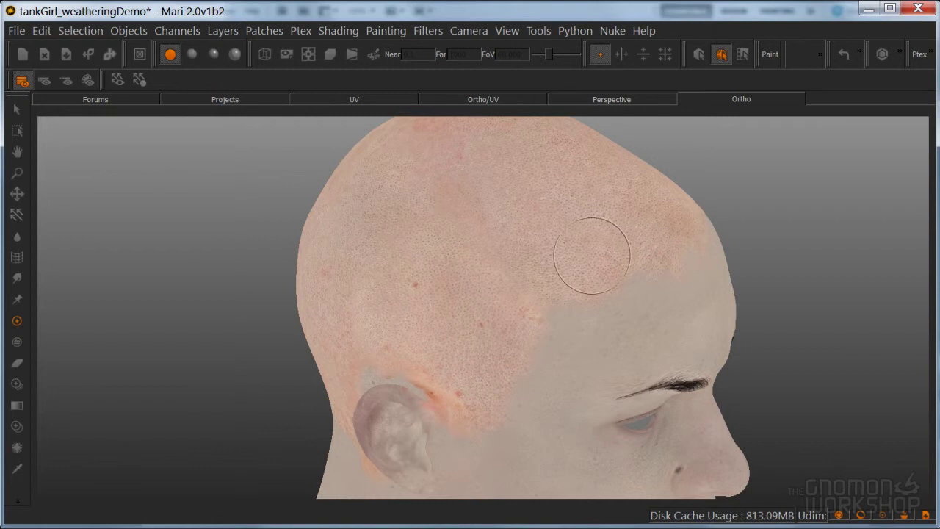
key("b")
mouse_move(604, 323)
left_mouse_down("alt")
mouse_move(411, 336)
mouse_move(510, 336)
mouse_move(504, 342)
mouse_move(518, 267)
mouse_move(530, 287)
left_mouse_up("alt")
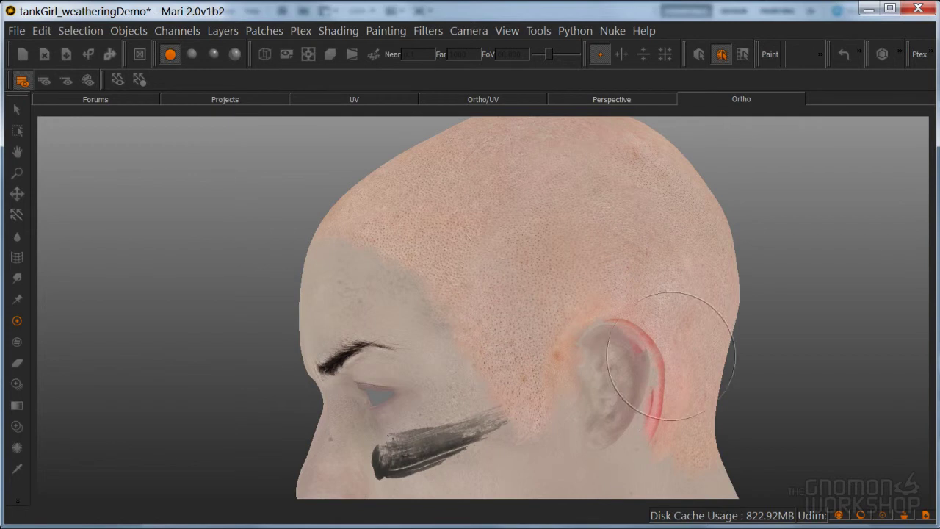
mouse_move(647, 238)
left_mouse_down("alt")
mouse_move(646, 336)
mouse_move(533, 321)
mouse_move(507, 252)
left_mouse_up("alt")
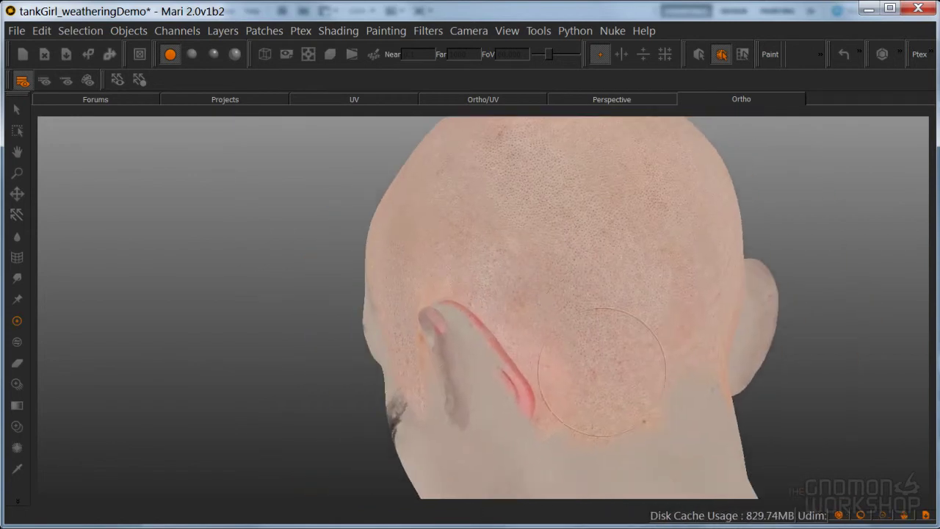
Touch up the skin tone above the right ear, check the scalp from all around, and save the project
mouse_move(531, 297)
left_mouse_down("alt")
mouse_move(554, 277)
mouse_move(574, 289)
left_mouse_up("alt")
right_click_drag(574, 289, 477, 321, "alt")
middle_click_drag(477, 321, 525, 342, "alt")
left_click_drag(525, 343, 545, 339, "alt")
right_click_drag(545, 339, 598, 329, "alt")
middle_click_drag(589, 306, 664, 302, "alt")
left_click_drag(539, 321, 705, 323, "alt")
middle_click_drag(480, 341, 539, 401, "alt")
left_click_drag(539, 401, 559, 405, "alt")
mouse_move(375, 265)
left_mouse_down()
mouse_move(389, 236)
mouse_move(333, 276)
left_mouse_up()
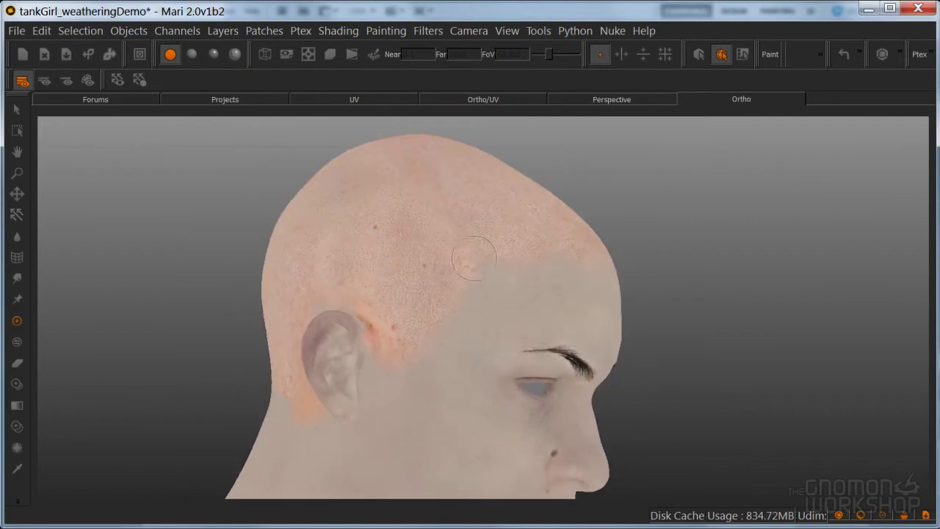
mouse_move(594, 288)
left_mouse_down("alt")
mouse_move(486, 330)
mouse_move(441, 315)
mouse_move(390, 317)
mouse_move(497, 326)
mouse_move(491, 270)
left_mouse_up("alt")
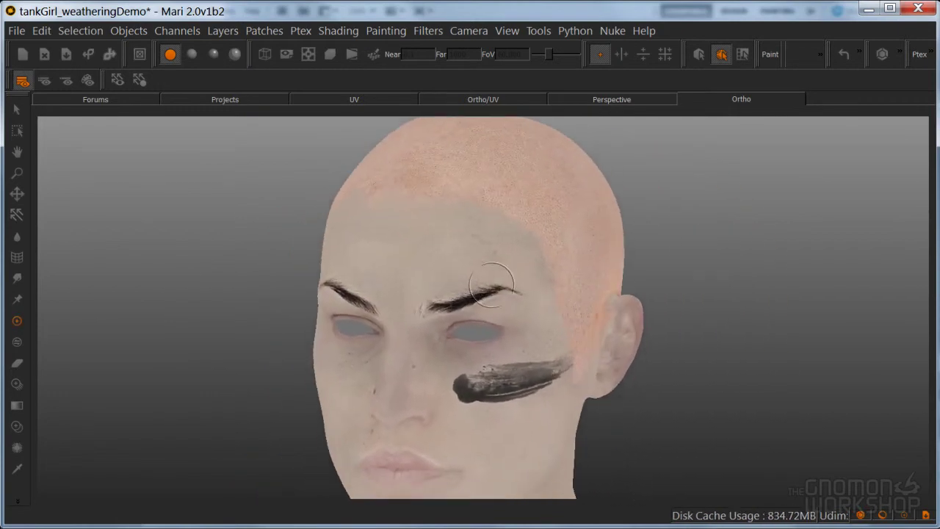
key("ctrl+s")
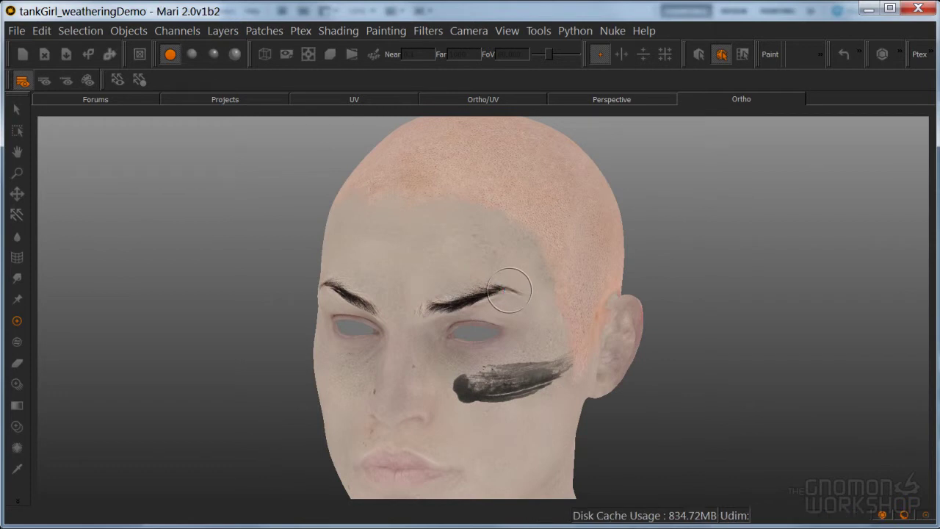
Add an adjustment stack with an HSV adjustment to the scalp layer and dock its window with the layer panels
key("Tab")
left_click(732, 498)
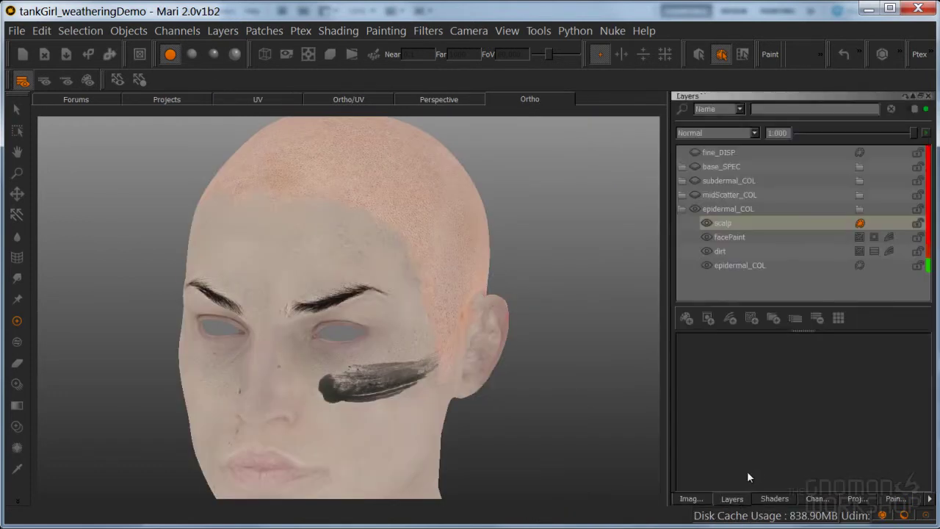
right_click(846, 222)
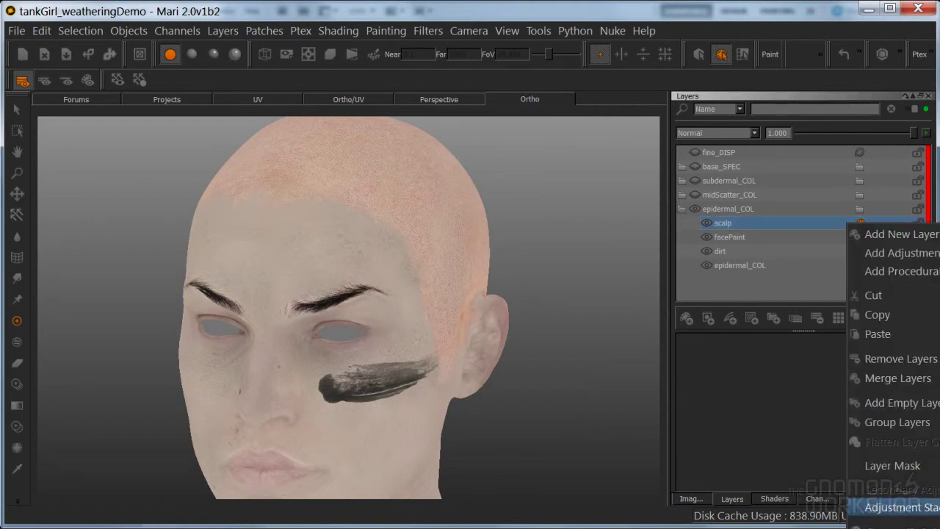
left_click(902, 506)
left_click(885, 224)
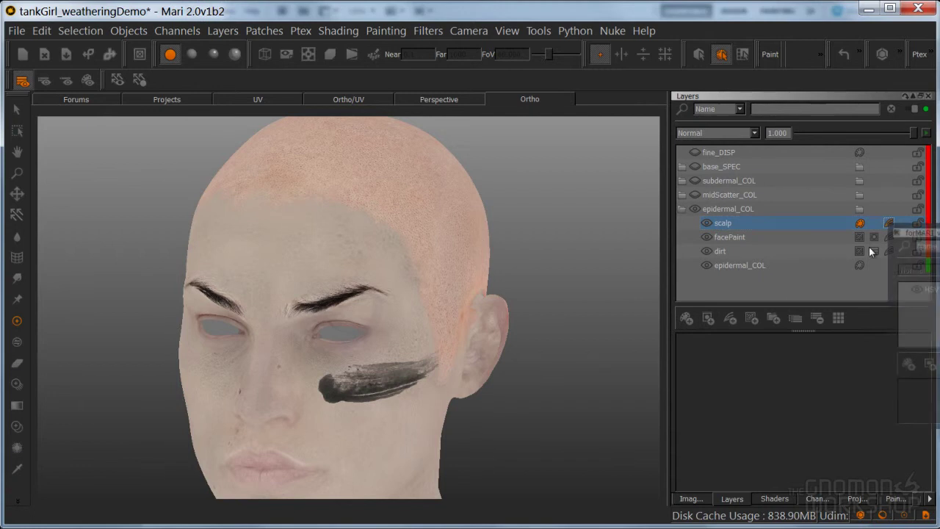
left_click_drag(918, 233, 705, 152)
Reduce the scalp HSV adjustment's Saturation Scale to 0.762 and its Value Scale to 0.897
left_click(707, 152)
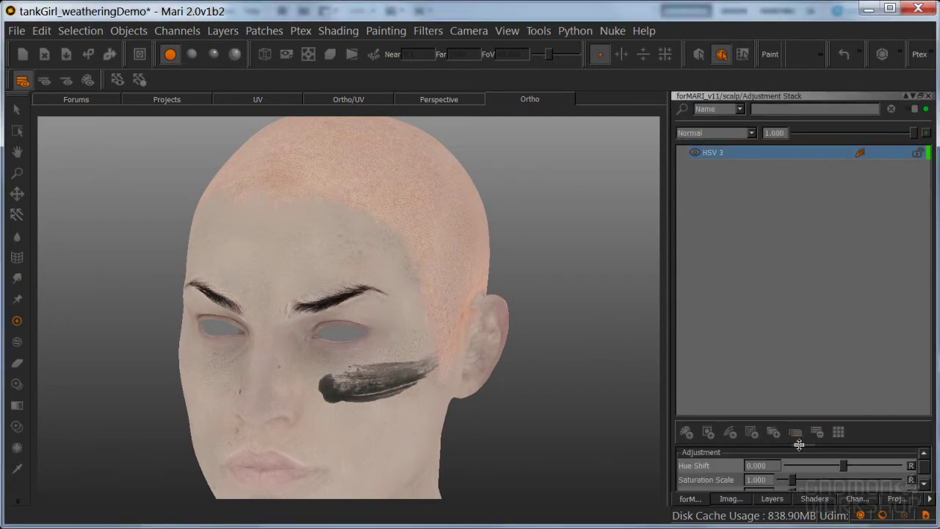
left_click_drag(799, 443, 799, 377)
middle_click_drag(500, 412, 445, 363)
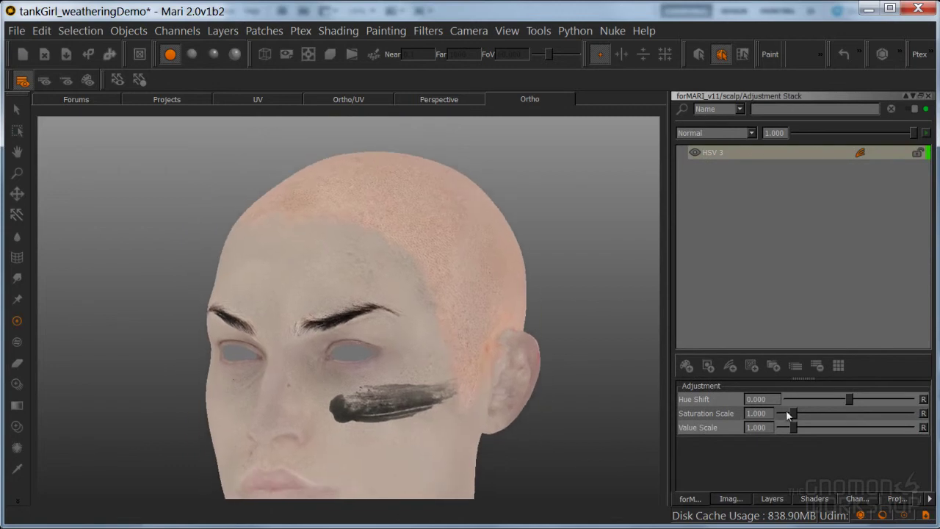
left_click_drag(794, 426, 792, 412)
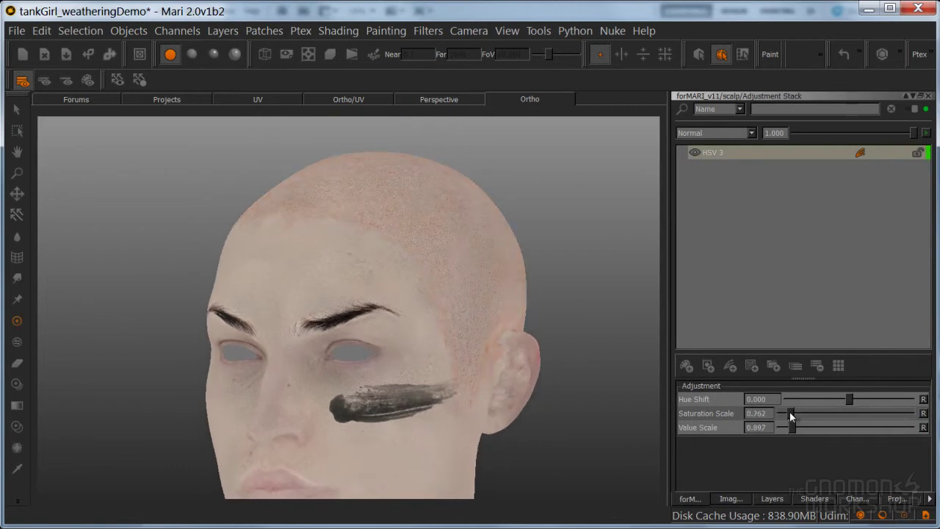
Set the scalp HSV adjustment's Hue Shift to 2.559 and Saturation Scale to 0.673, checking the match to the face from several angles
left_click_drag(850, 398, 848, 399)
left_click_drag(849, 398, 849, 399)
middle_click_drag(470, 327, 490, 398)
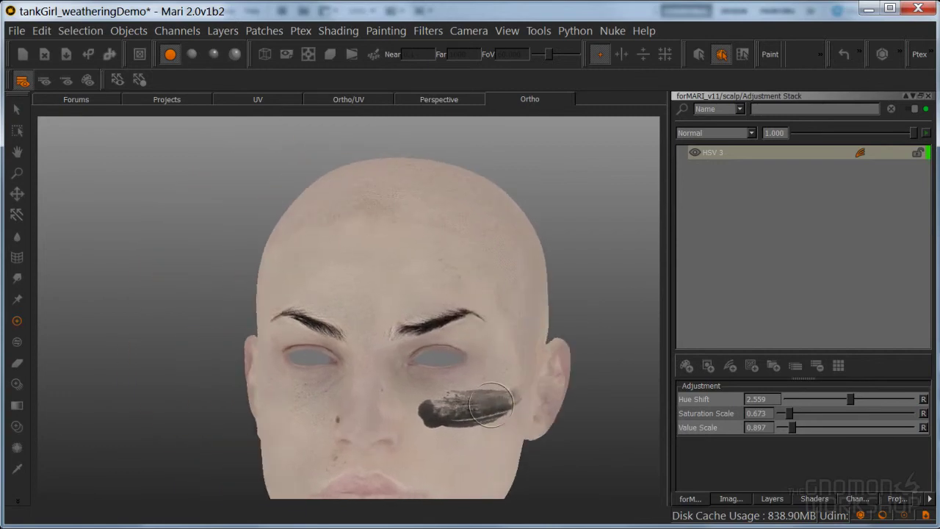
middle_click_drag(533, 269, 390, 320)
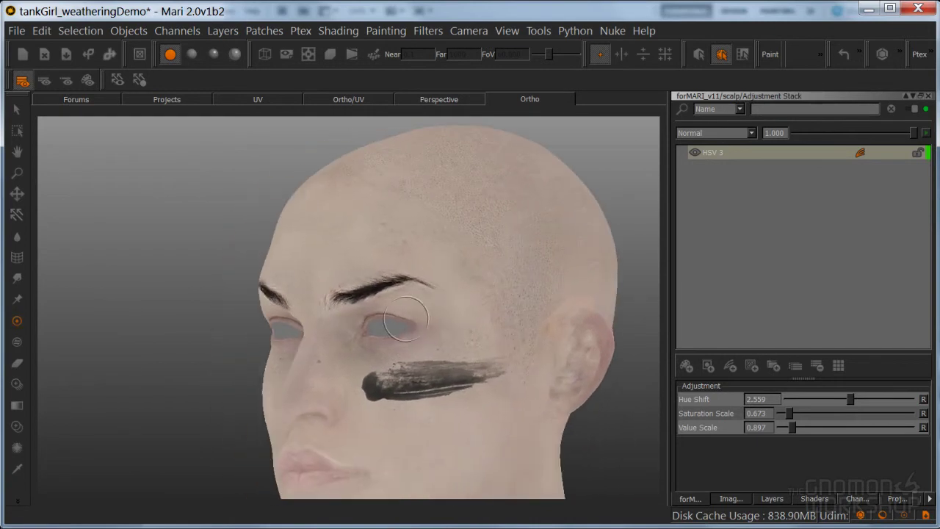
middle_click_drag(449, 318, 520, 330)
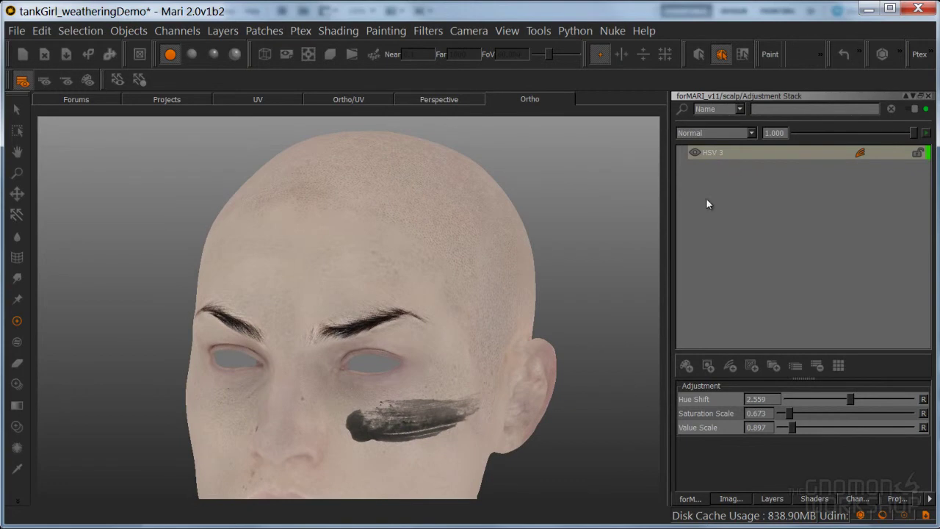
Add a Color Balance adjustment to the scalp stack with Midtones Cyan/Red at -0.061 and Yellow/Blue at 0.020
left_click(731, 367)
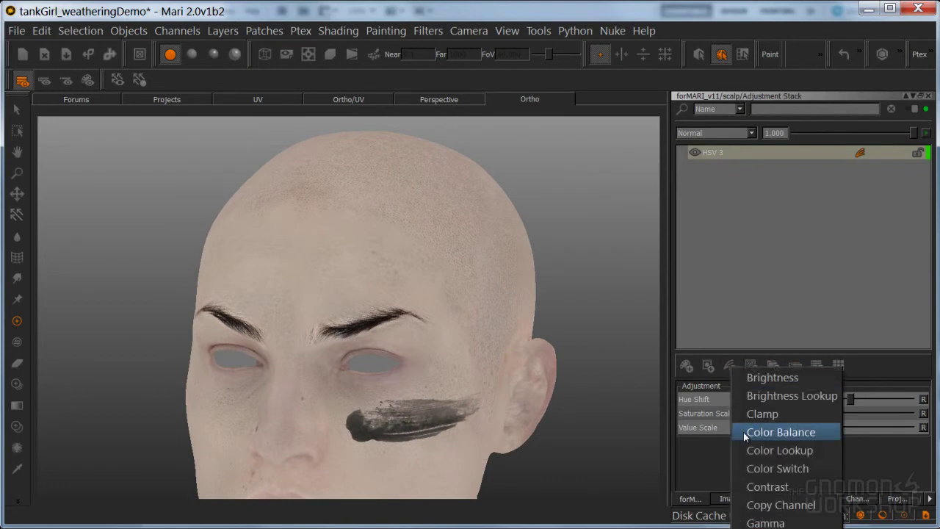
left_click(773, 432)
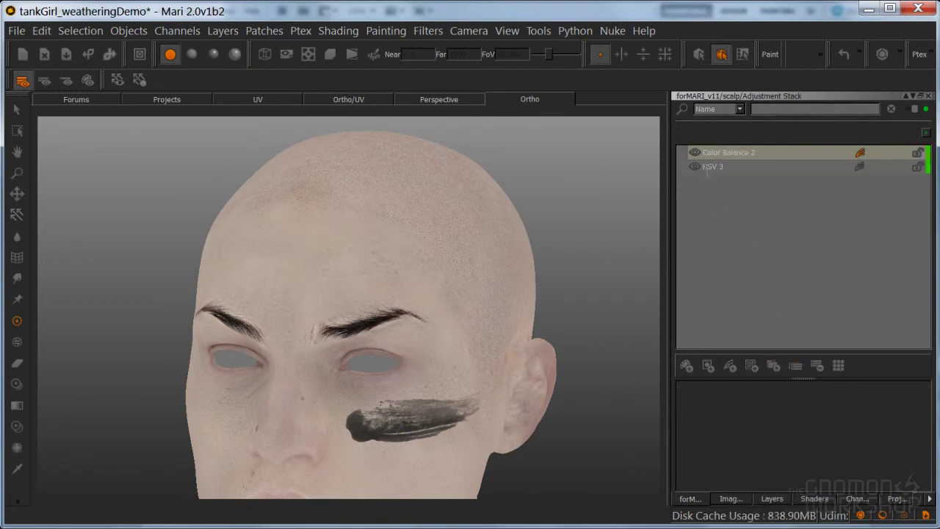
left_click(717, 152)
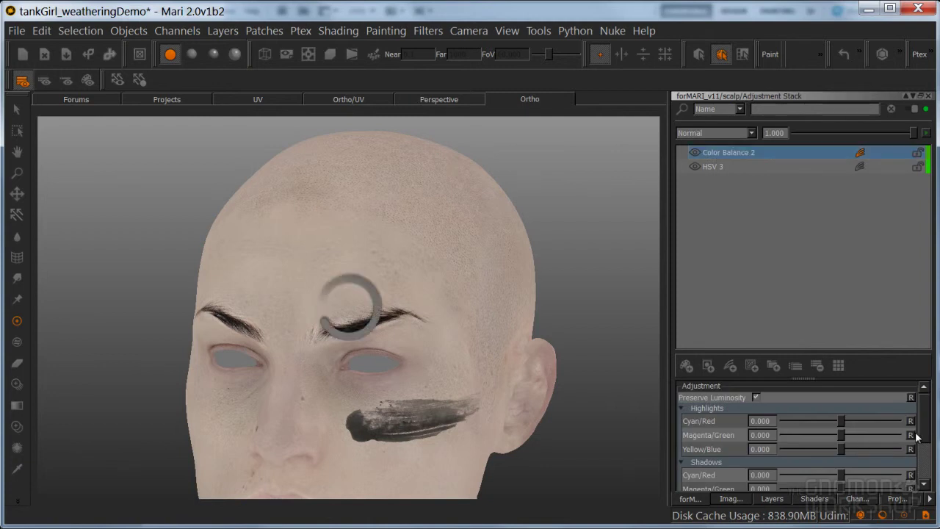
scroll(914, 484, "down", 3)
left_click_drag(843, 454, 843, 484)
middle_click_drag(567, 433, 455, 375)
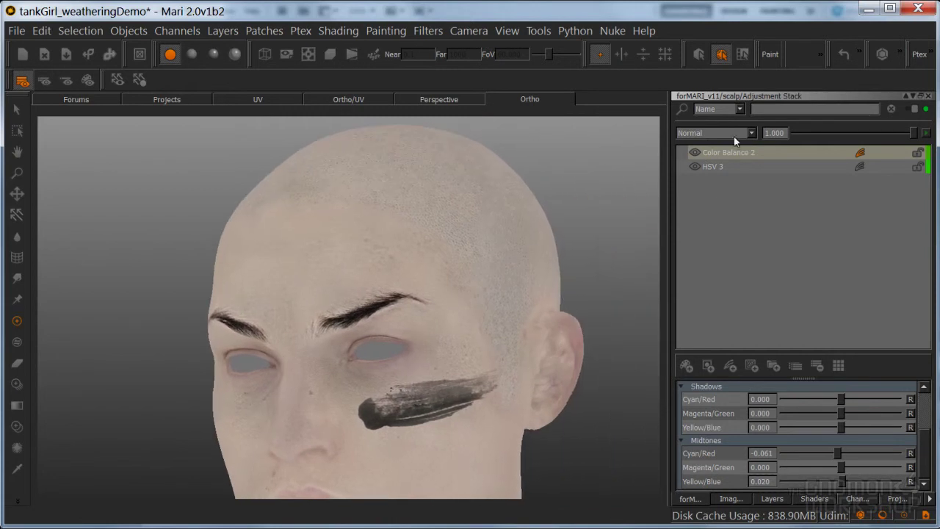
Add a Levels adjustment to the scalp stack with input White 0.856, Mid 0.537 and Black 0.109
left_click(731, 369)
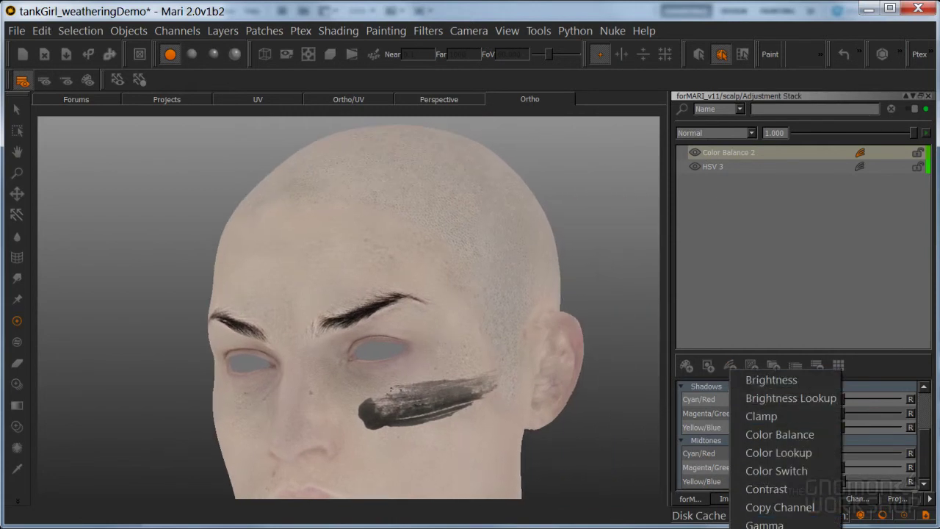
left_click(746, 466)
left_click(707, 154)
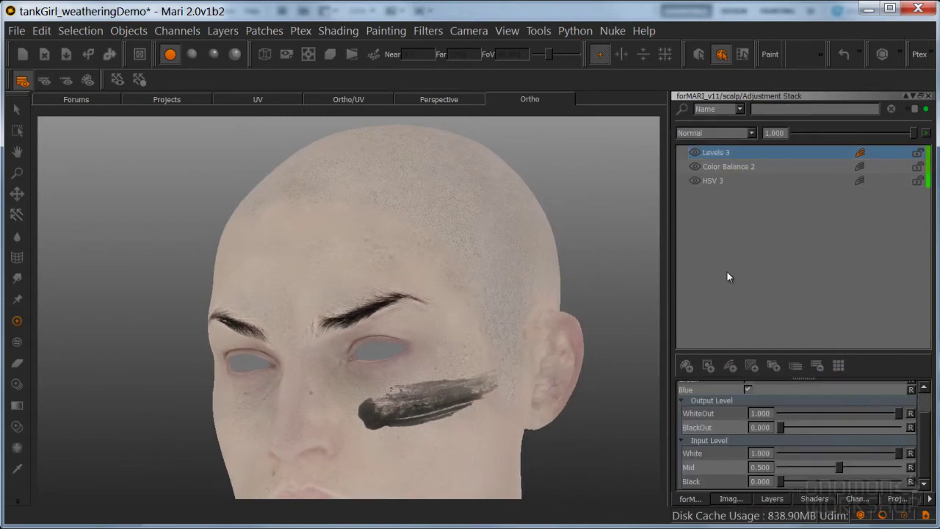
left_click_drag(779, 481, 792, 481)
left_click_drag(898, 453, 892, 454)
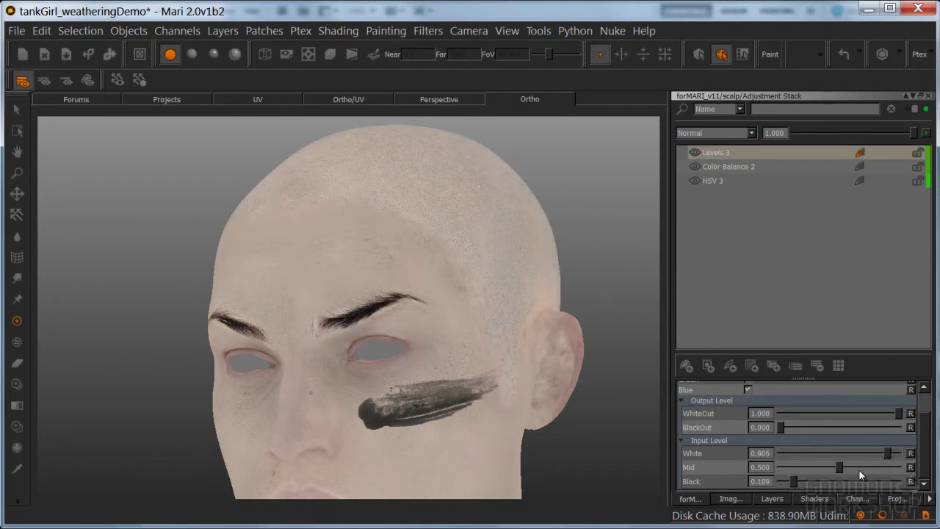
left_click_drag(836, 465, 841, 467)
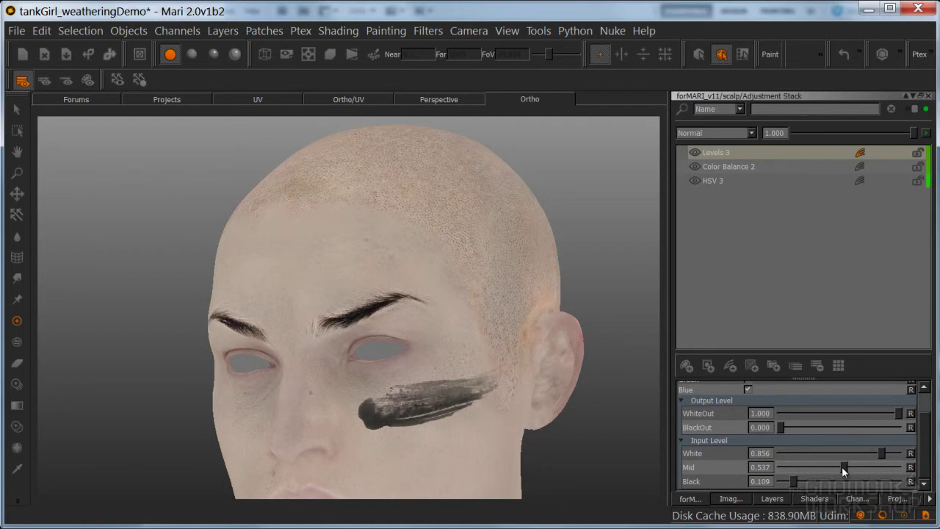
Check the whole head from the front and lower the Levels adjustment's opacity to about 0.818
left_click_drag(429, 309, 507, 328, "alt")
right_click_drag(507, 327, 466, 362, "alt")
left_click_drag(465, 363, 459, 332, "alt")
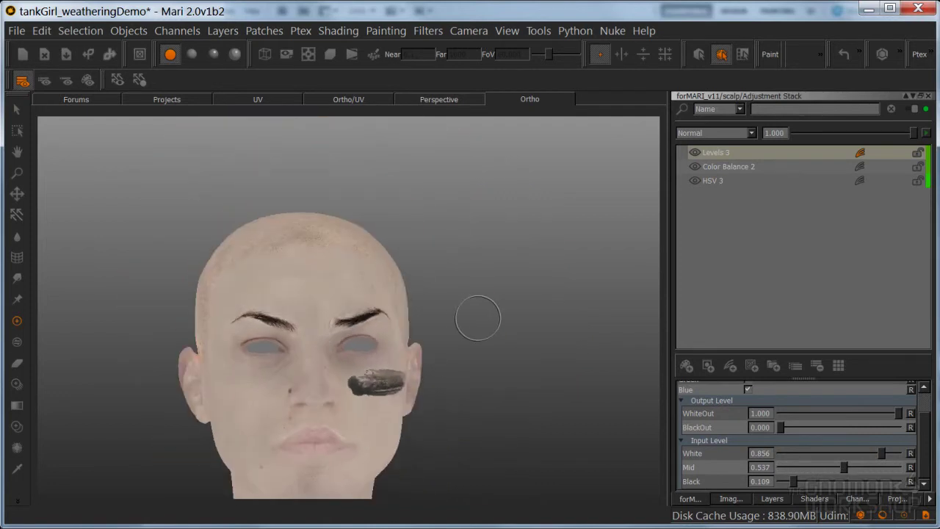
right_click_drag(472, 316, 508, 325, "alt")
left_click_drag(509, 325, 502, 336, "alt")
left_click_drag(912, 133, 891, 136)
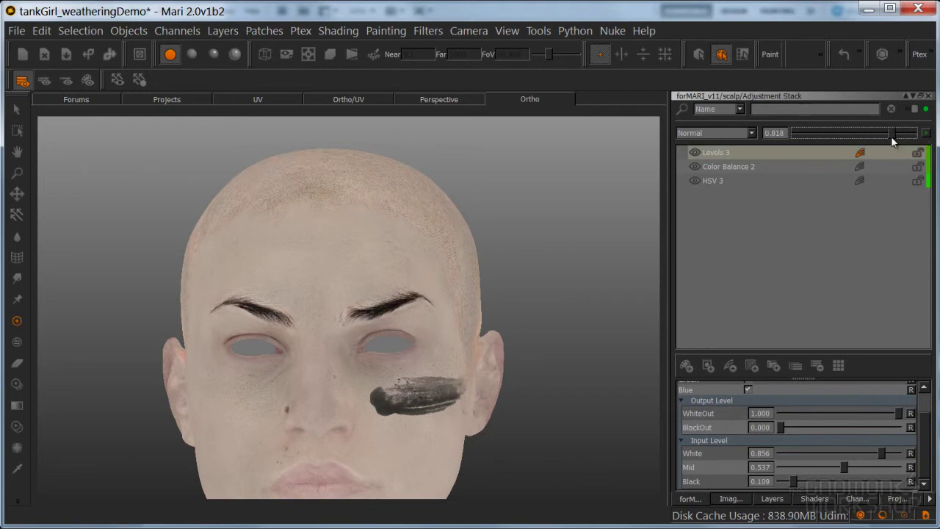
Set the Color Balance Midtones to Cyan/Red -0.092 and Yellow/Blue 0.051, and inspect the scalp under lit shading
left_click(779, 167)
scroll(921, 434, "down", 2)
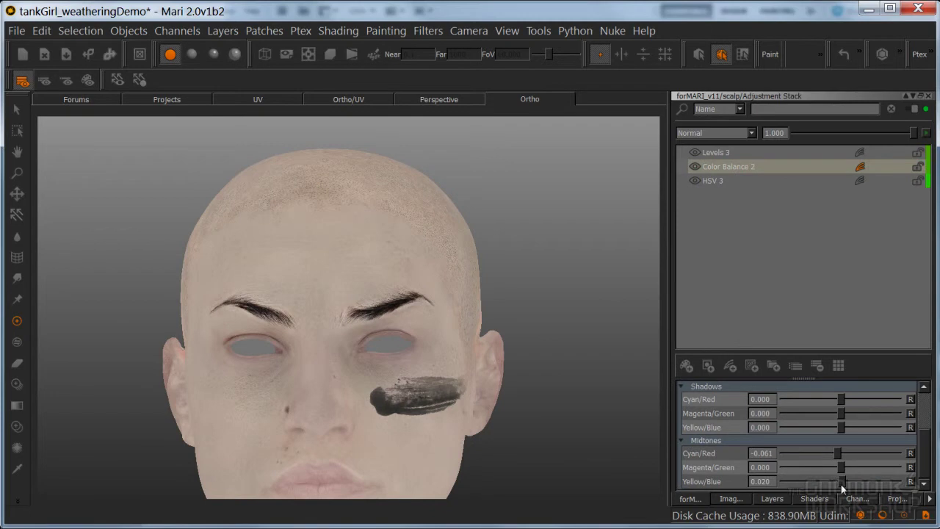
left_click_drag(835, 451, 834, 452)
middle_click_drag(486, 356, 412, 357)
left_click_drag(412, 358, 520, 352, "alt")
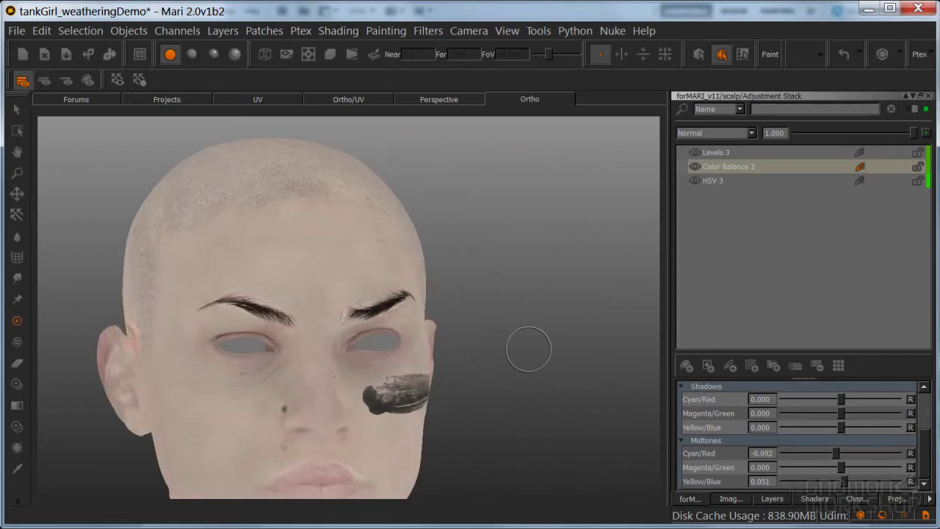
left_click(193, 54)
left_click_drag(349, 246, 279, 297, "alt")
Close the adjustment stack and add a layer mask to the scalp layer
left_click(927, 95)
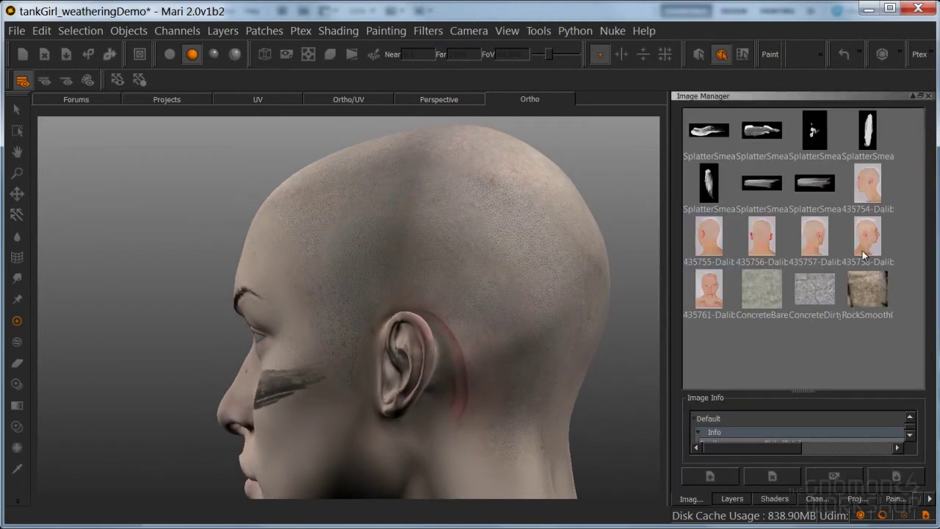
left_click(732, 499)
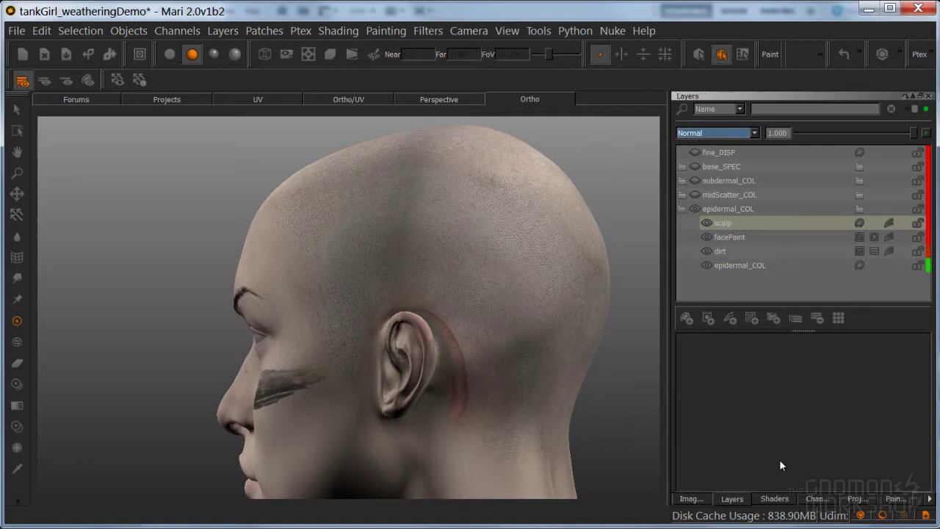
left_click(823, 224)
right_click(821, 224)
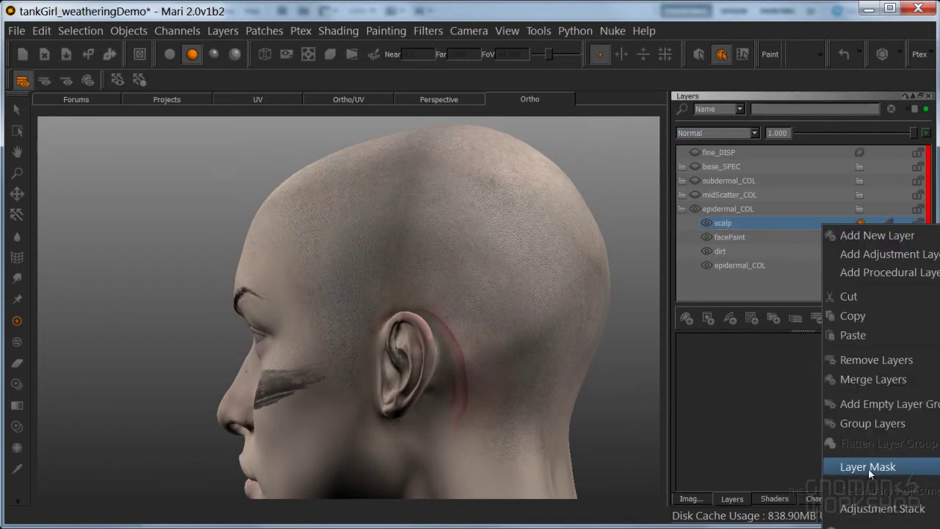
left_click(937, 467)
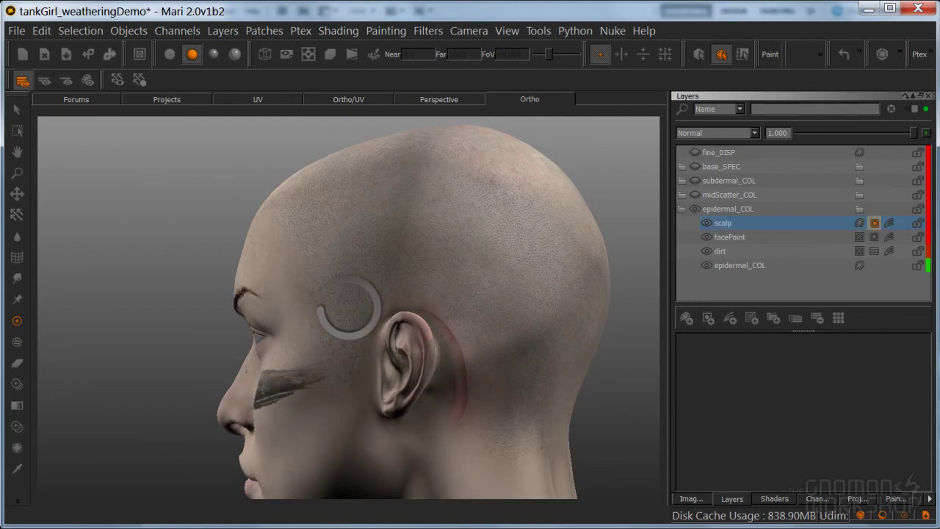
Choose the basic brush whose name starts with SUPER, resize it for the ear on the face-paint side, and switch to flat shading
middle_click_drag(464, 357, 446, 315, "alt")
left_click_drag(586, 260, 432, 323, "alt")
right_click_drag(432, 323, 401, 319, "alt")
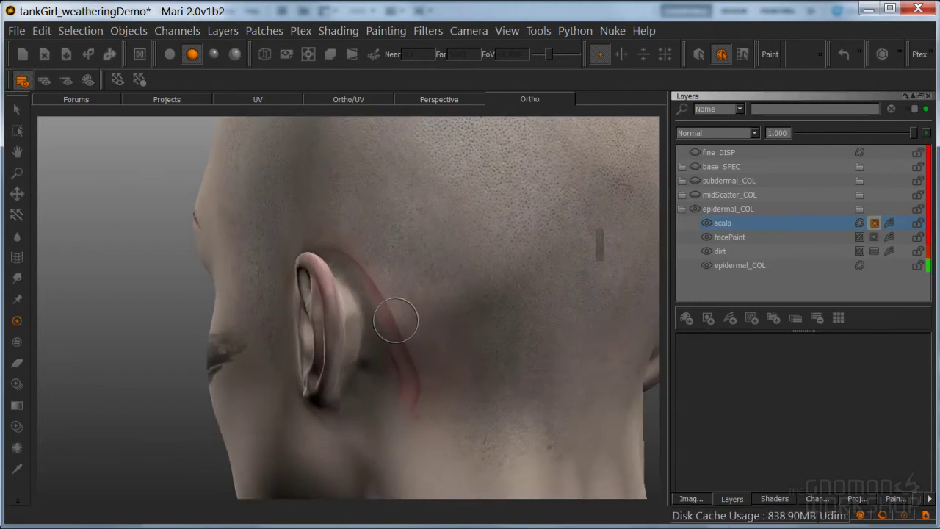
key("k")
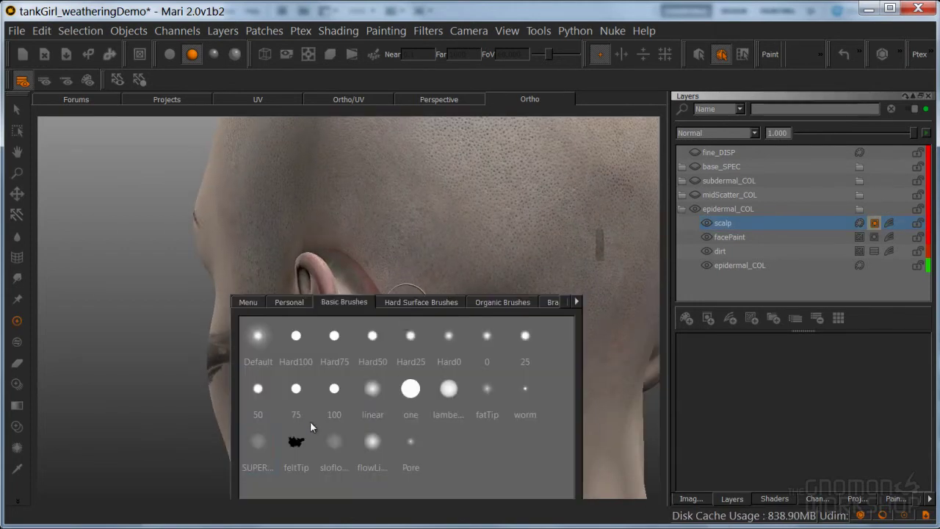
left_click(258, 445)
key("r")
left_click_drag(373, 275, 341, 281)
left_click(170, 54)
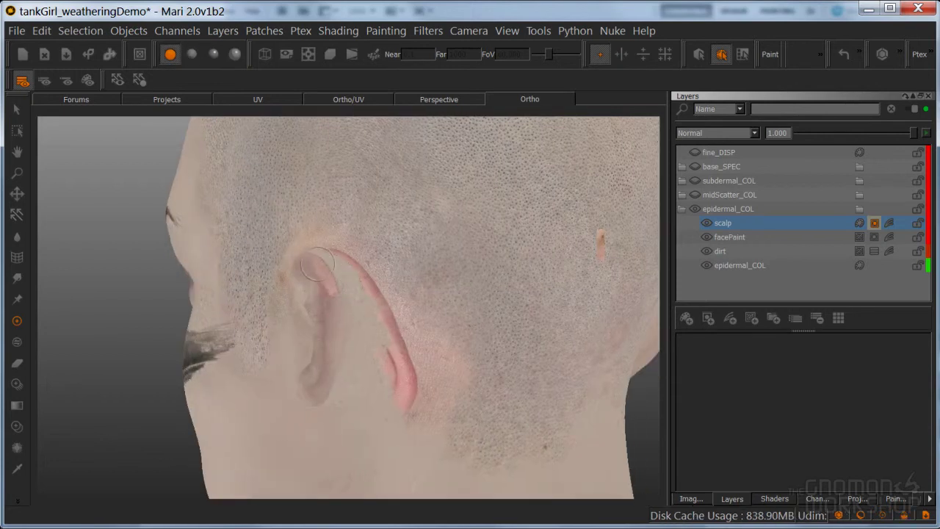
Paint the scalp mask to remove the pink ear remnants and soften the stubble edge around the ear, and bake the paint
key("k")
left_click(820, 55)
left_click(770, 57)
key("Escape")
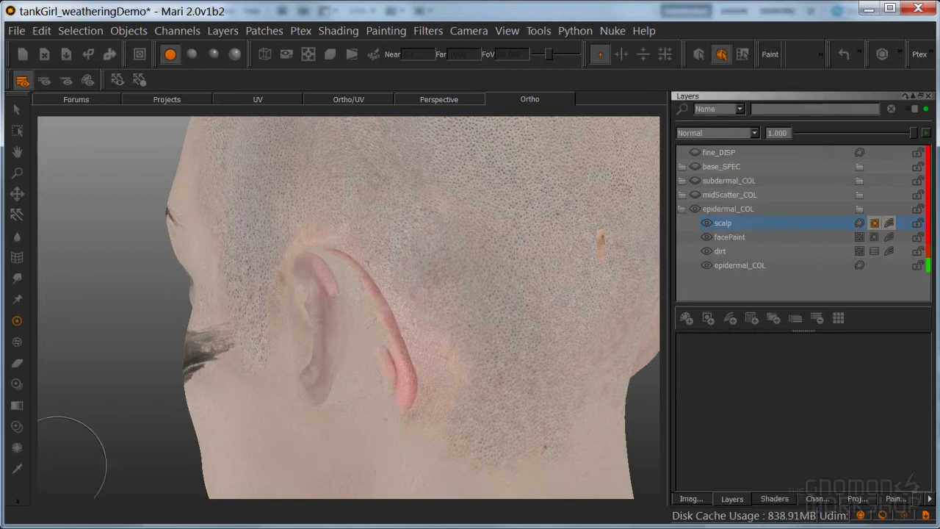
left_click(15, 497)
left_click(42, 156)
left_click(335, 285)
mouse_move(334, 285)
left_mouse_down()
mouse_move(309, 285)
mouse_move(326, 293)
left_mouse_up()
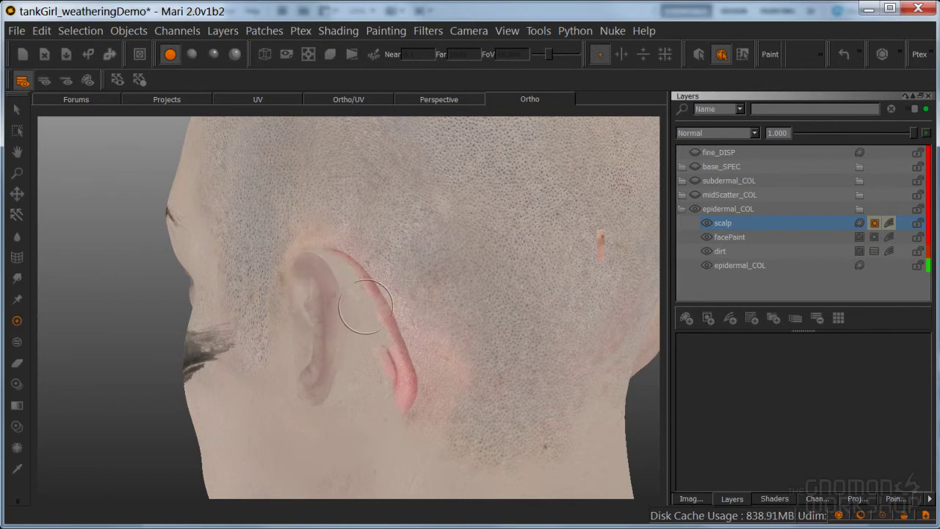
key("k")
left_click(218, 445)
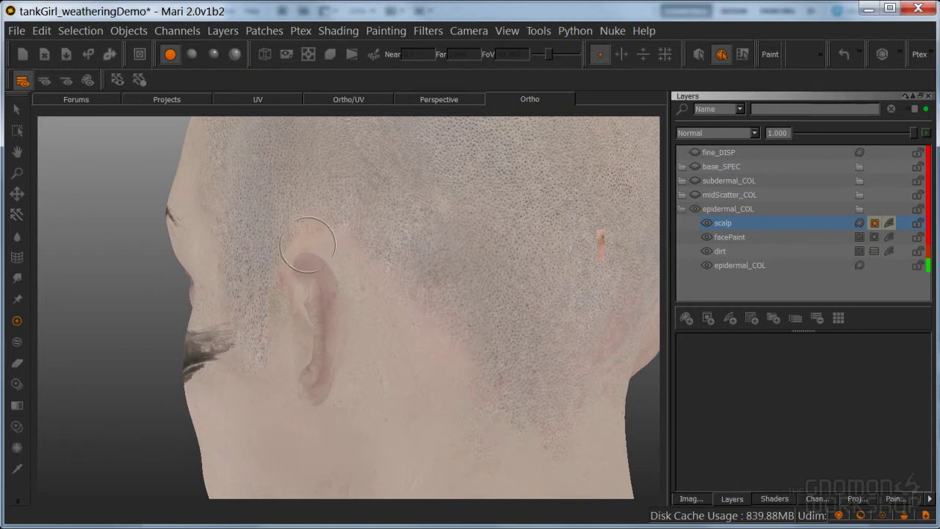
key("b")
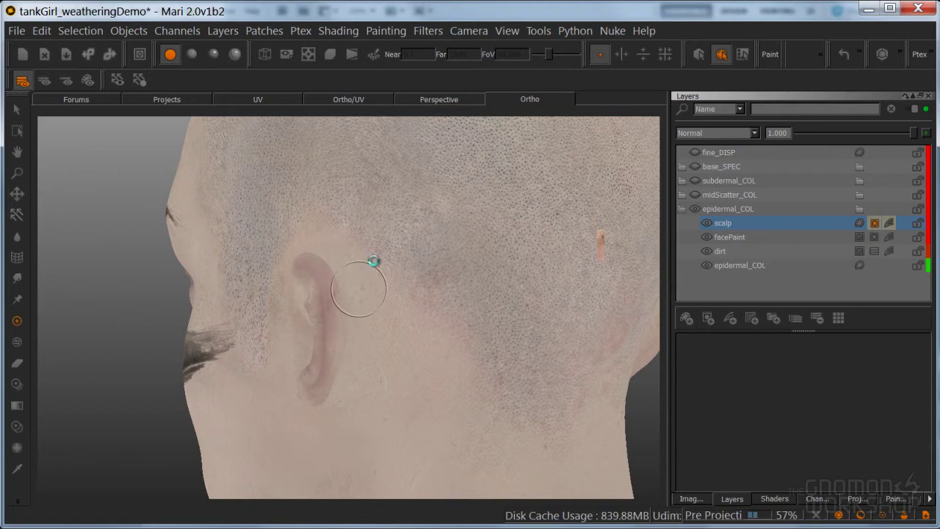
Under lit shading, mask out the sideburn stubble in front of the ear, soften the temple hairline, and bake the paint
right_click_drag(461, 243, 428, 262, "alt")
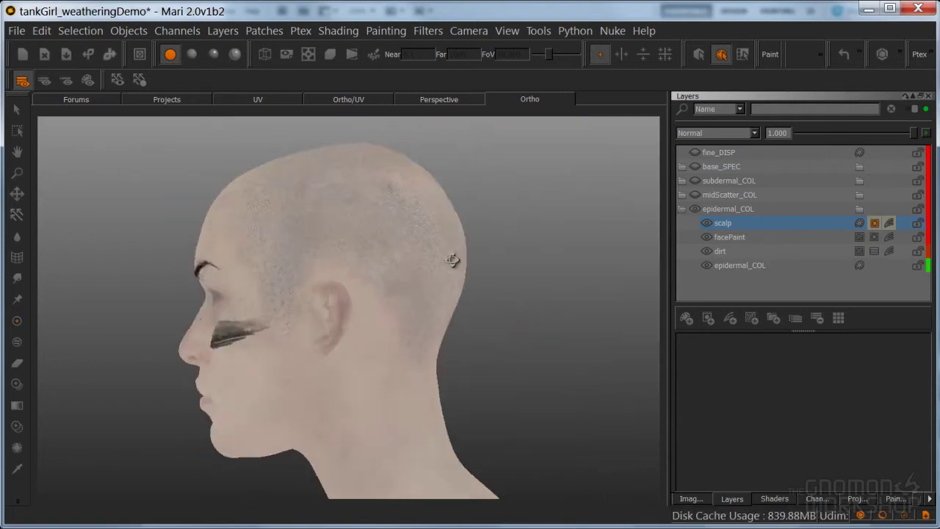
left_click_drag(429, 262, 499, 259, "alt")
middle_click_drag(499, 259, 556, 268, "alt")
middle_click_drag(441, 257, 453, 259, "alt")
right_click_drag(454, 259, 496, 248, "alt")
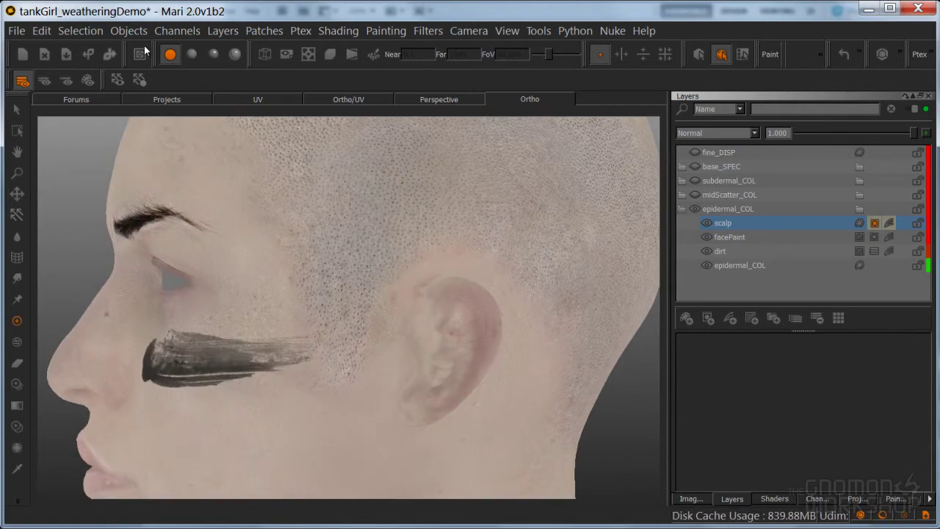
left_click(191, 55)
right_click_drag(341, 228, 332, 245, "alt")
left_click_drag(369, 302, 317, 360)
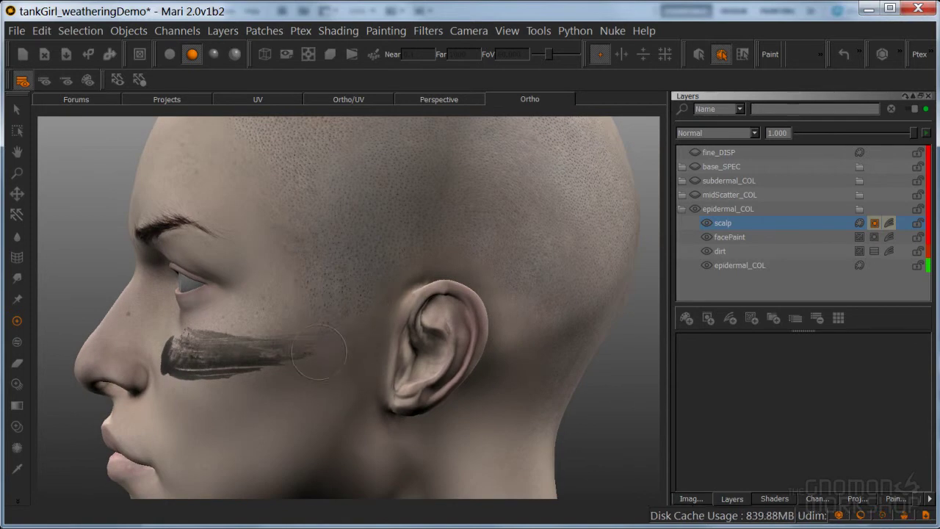
mouse_move(410, 337)
left_mouse_down()
mouse_move(309, 308)
mouse_move(364, 345)
mouse_move(290, 288)
mouse_move(260, 184)
mouse_move(272, 248)
mouse_move(269, 193)
mouse_move(253, 188)
left_mouse_up()
key("b")
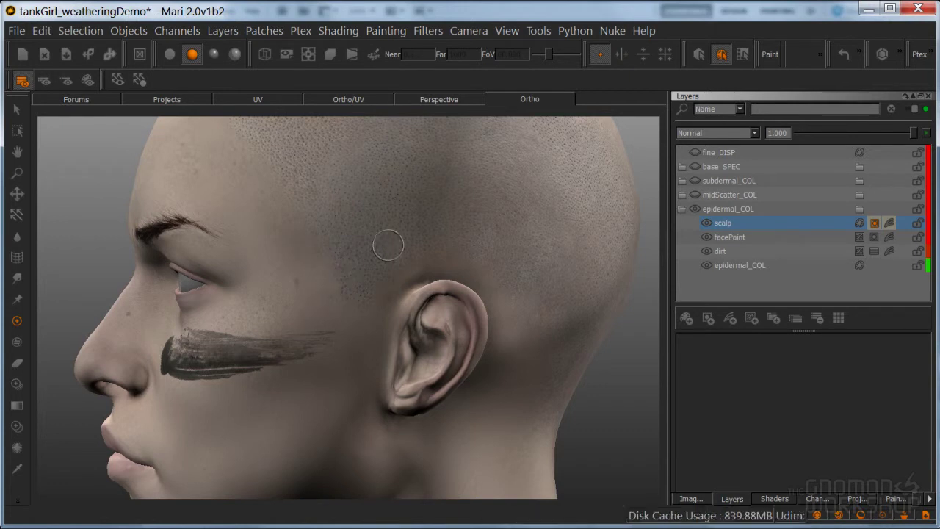
Shape the hairline across the temples and forehead by painting the stubble away on the scalp mask
mouse_move(408, 226)
middle_mouse_down()
mouse_move(512, 318)
mouse_move(494, 286)
middle_mouse_up()
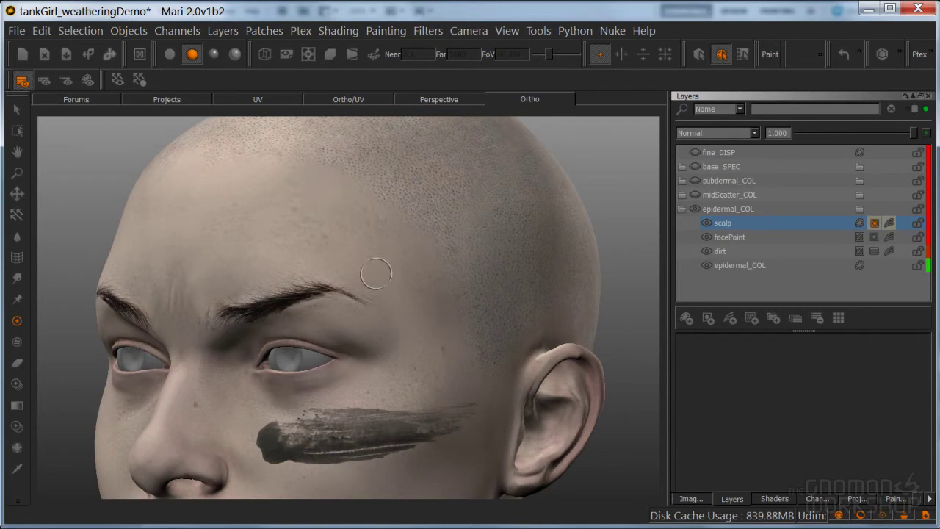
mouse_move(384, 284)
middle_mouse_down()
mouse_move(460, 332)
mouse_move(447, 385)
mouse_move(279, 260)
middle_mouse_up()
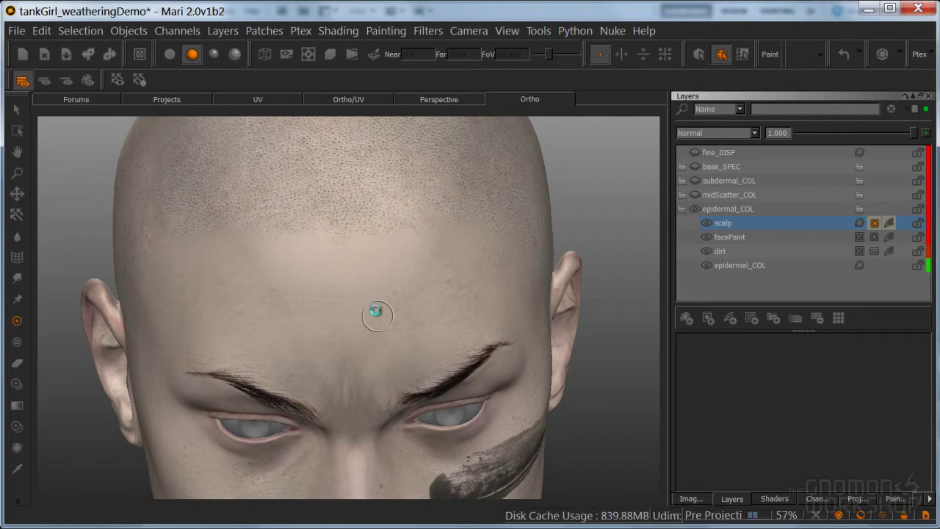
mouse_move(373, 310)
left_mouse_down("alt")
mouse_move(465, 316)
mouse_move(425, 269)
left_mouse_up("alt")
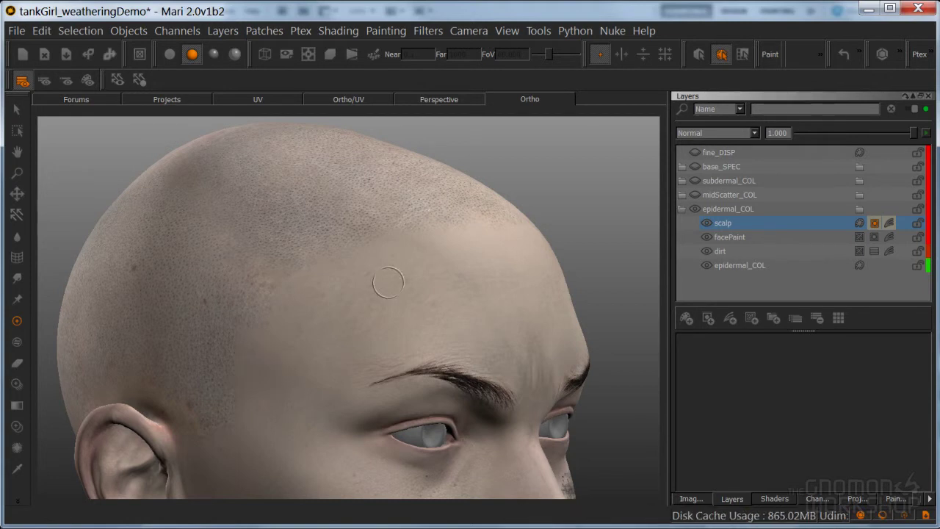
Mask out the leftover pink patch at the top of the opposite ear, using flat shading to reveal the color
right_click_drag(380, 294, 350, 326, "alt")
mouse_move(351, 325)
left_mouse_down("alt")
mouse_move(440, 405)
mouse_move(357, 264)
mouse_move(308, 345)
mouse_move(470, 293)
mouse_move(465, 342)
mouse_move(441, 381)
mouse_move(470, 258)
mouse_move(495, 380)
mouse_move(470, 330)
mouse_move(479, 326)
mouse_move(485, 345)
mouse_move(367, 386)
mouse_move(382, 348)
left_mouse_up("alt")
mouse_move(382, 348)
right_mouse_down("alt")
mouse_move(493, 342)
mouse_move(286, 326)
right_mouse_up("alt")
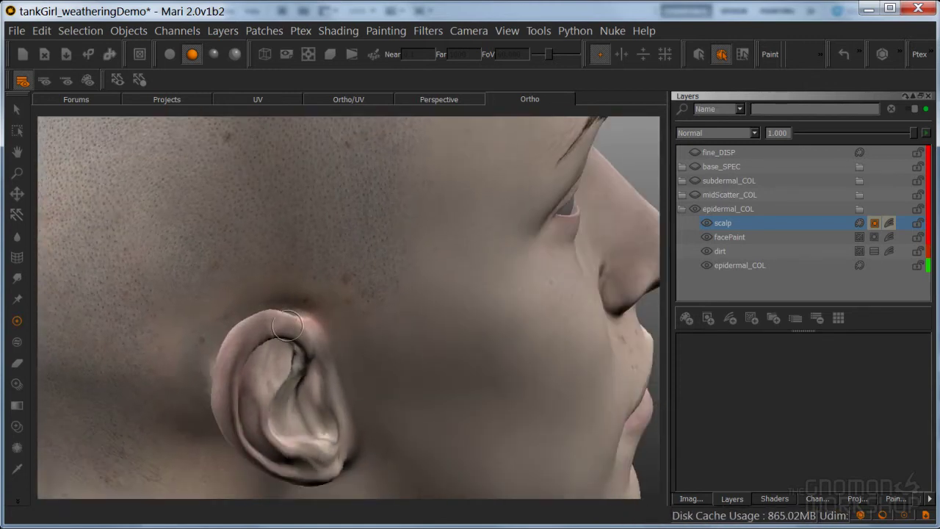
left_click(171, 53)
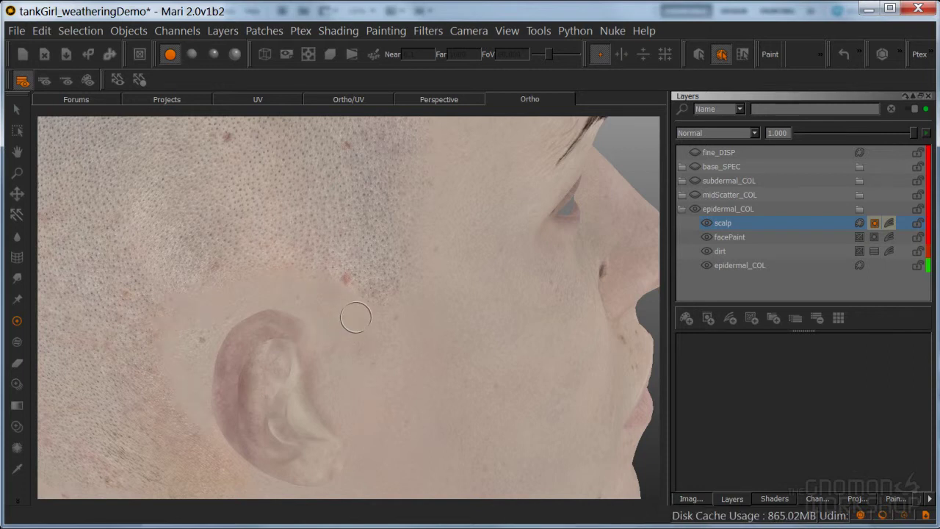
Examine the masked scalp edges around both ears and the temples, switching from flat to lit shading
scroll(288, 351, "down", 3)
middle_click_drag(318, 314, 325, 455)
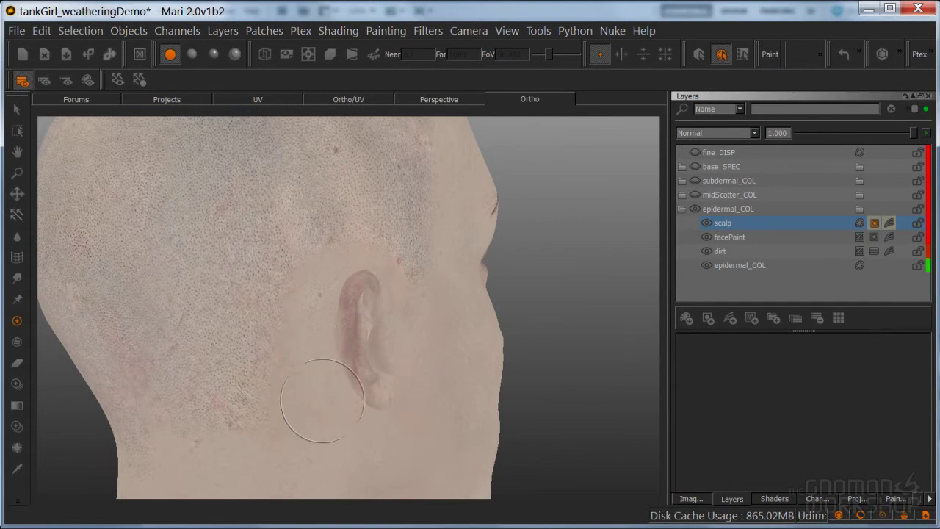
left_click(17, 109)
left_click(192, 54)
middle_click_drag(315, 205, 366, 300)
scroll(366, 300, "up", 5)
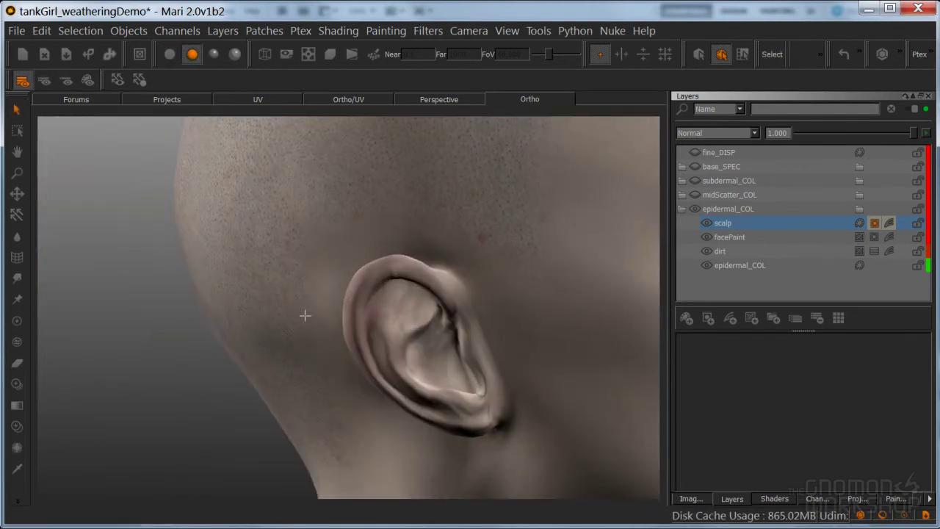
scroll(420, 237, "down", 3)
middle_click_drag(419, 238, 318, 288)
scroll(417, 269, "up", 5)
middle_click_drag(416, 269, 505, 266)
scroll(505, 265, "up", 3)
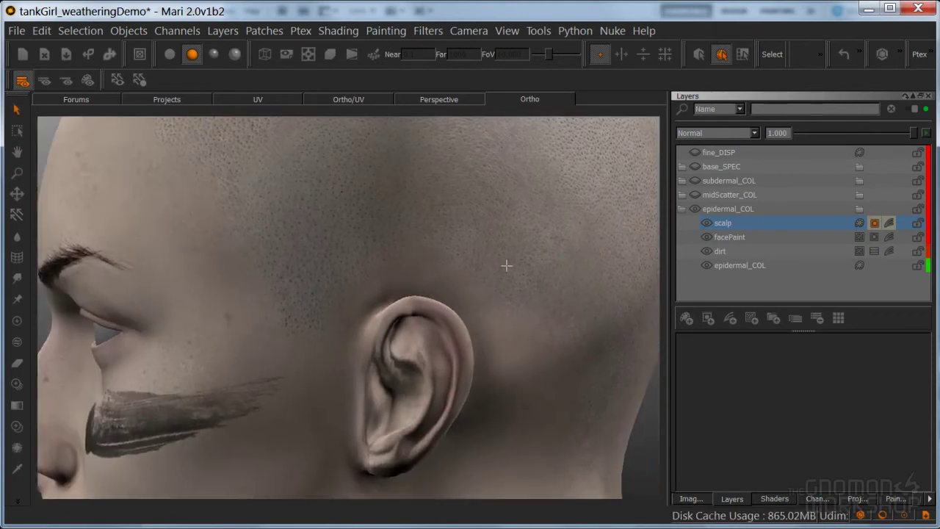
Target the scalp layer's mask at the left ear and show the pink remnants there under flat shading in an enlarged canvas
left_click(874, 223)
left_click_drag(467, 308, 499, 393)
middle_click_drag(562, 335, 507, 353)
key("Tab")
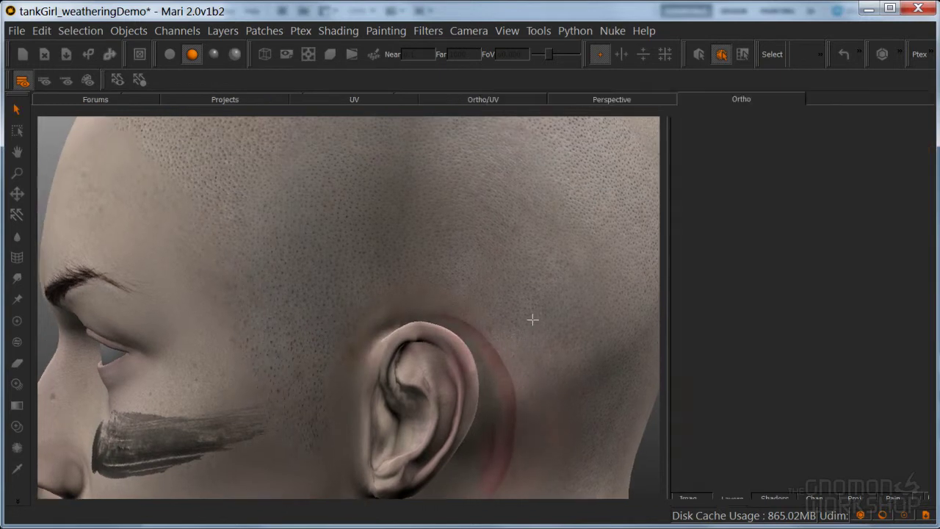
middle_click_drag(615, 201, 572, 258)
key("k")
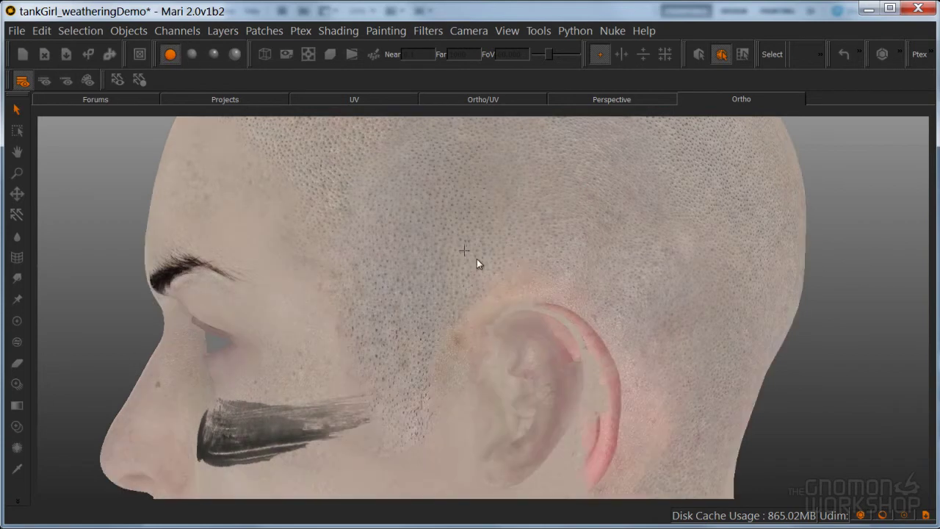
Load side-profile photo 435754 into Paint Through and align its stubbled skin over the left ear area
key("t")
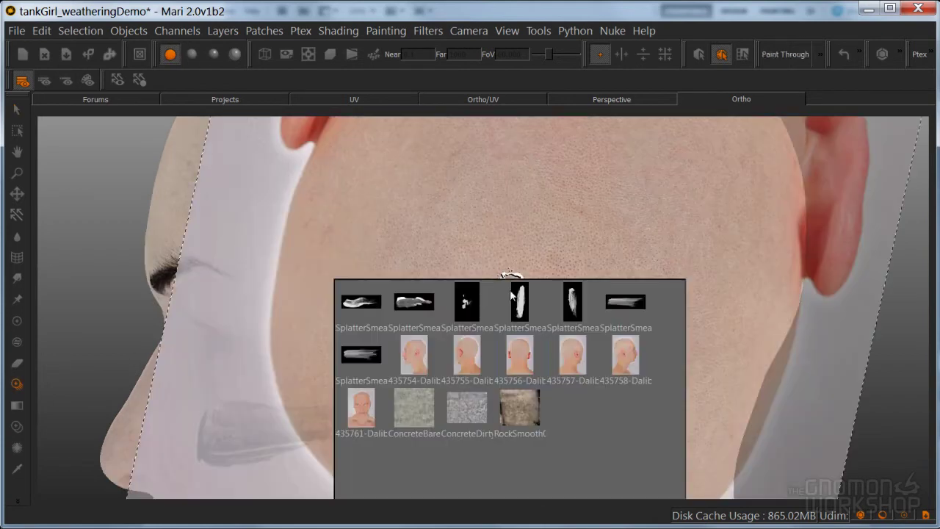
left_click(421, 358)
mouse_move(650, 377)
middle_mouse_down()
mouse_move(457, 325)
mouse_move(510, 326)
mouse_move(510, 399)
mouse_move(556, 346)
mouse_move(523, 353)
middle_mouse_up()
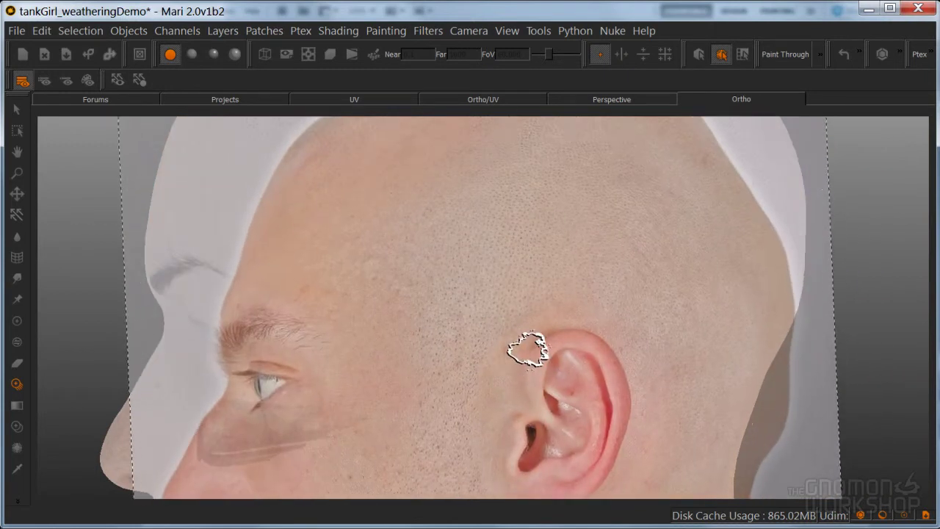
mouse_move(598, 304)
middle_mouse_down()
mouse_move(593, 345)
mouse_move(634, 430)
middle_mouse_up()
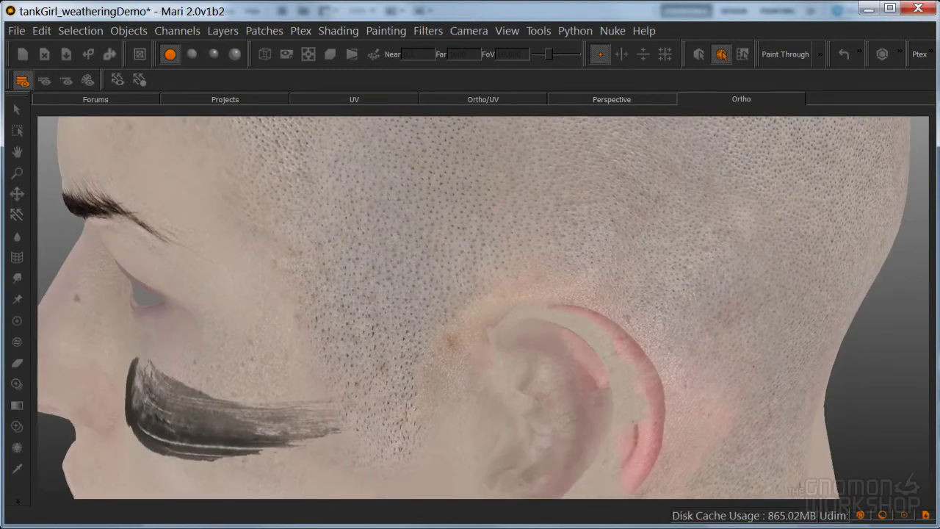
mouse_move(604, 315)
left_mouse_down("ctrl")
mouse_move(642, 346)
mouse_move(625, 360)
mouse_move(578, 352)
left_mouse_up("ctrl")
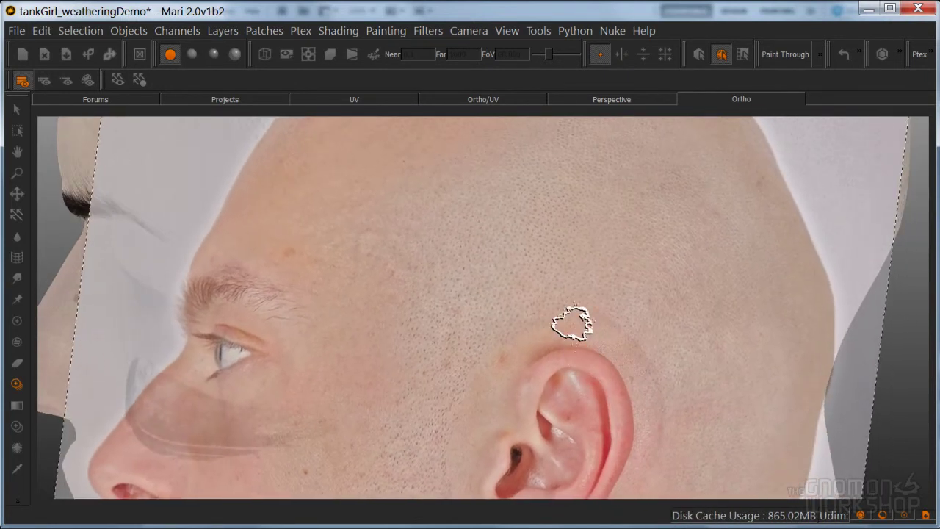
Choose the soft SUPER basic brush for Paint Through and target the scalp layer's paint instead of its mask
key("b")
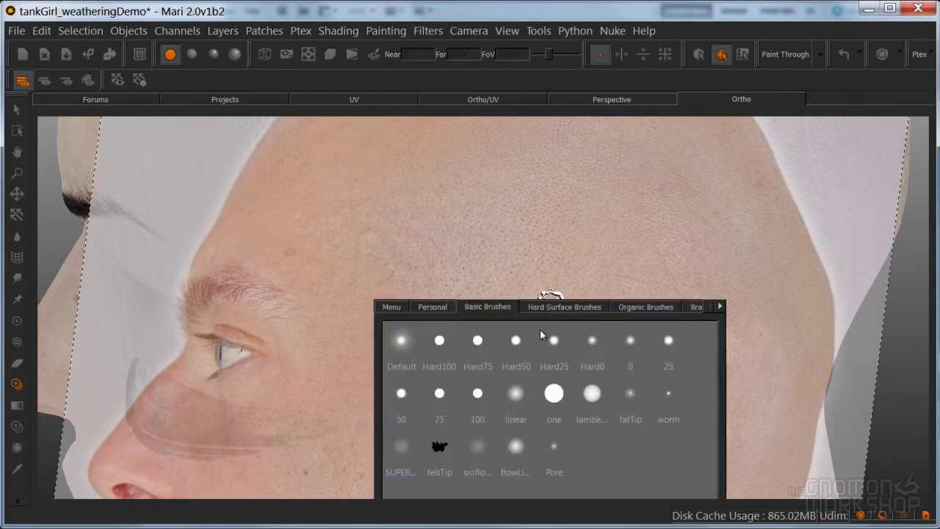
left_click(405, 449)
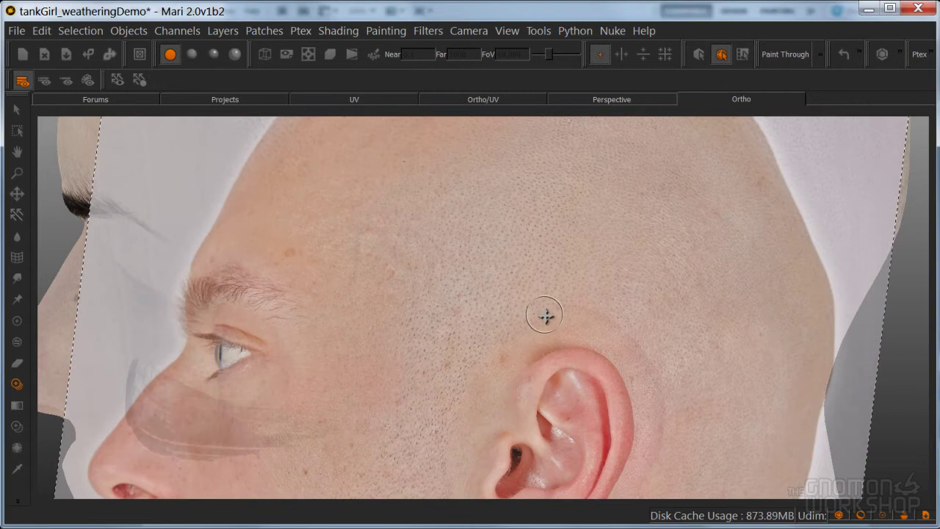
mouse_move(546, 316)
left_mouse_down("ctrl")
mouse_move(516, 292)
mouse_move(541, 301)
mouse_move(539, 278)
left_mouse_up("ctrl")
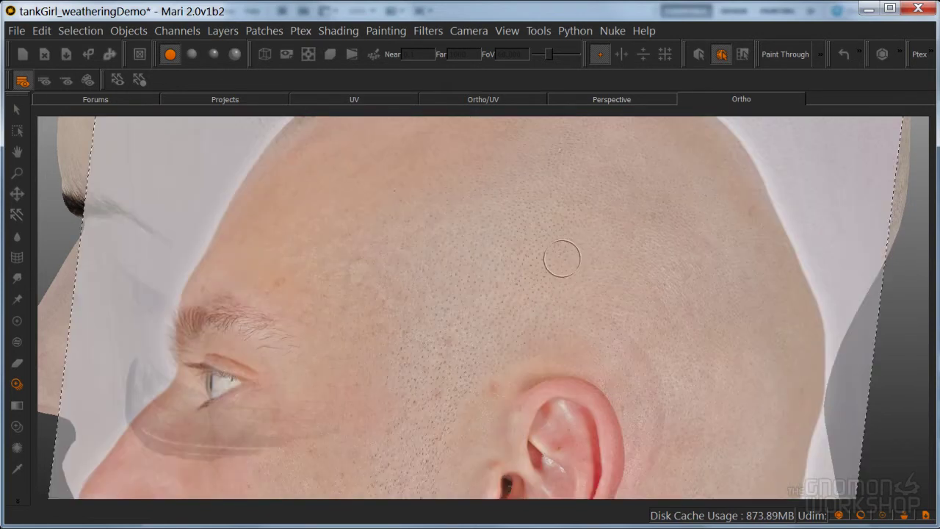
key("space")
left_click(732, 498)
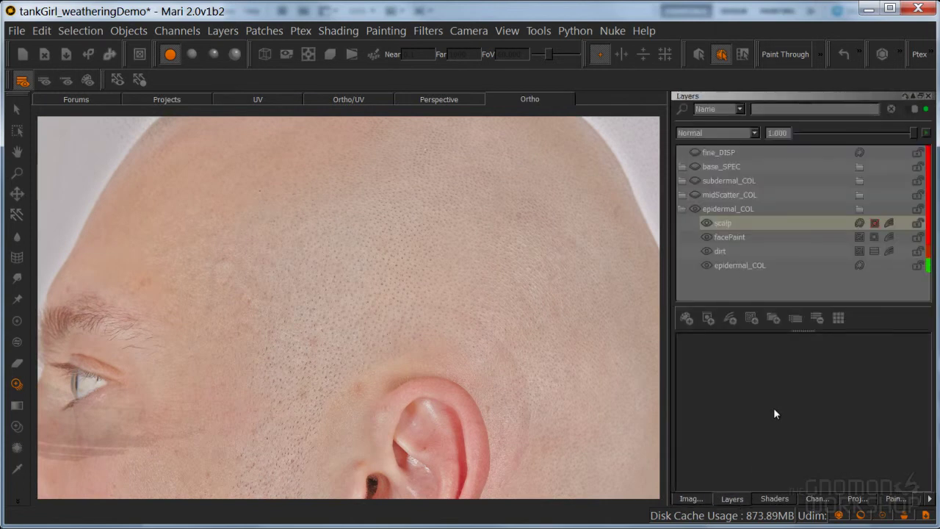
left_click(863, 224)
key("space")
Paint the side photo's clean stubble over the pink skin above the left ear, repositioning the photo between strokes
left_click_drag(529, 316, 531, 324)
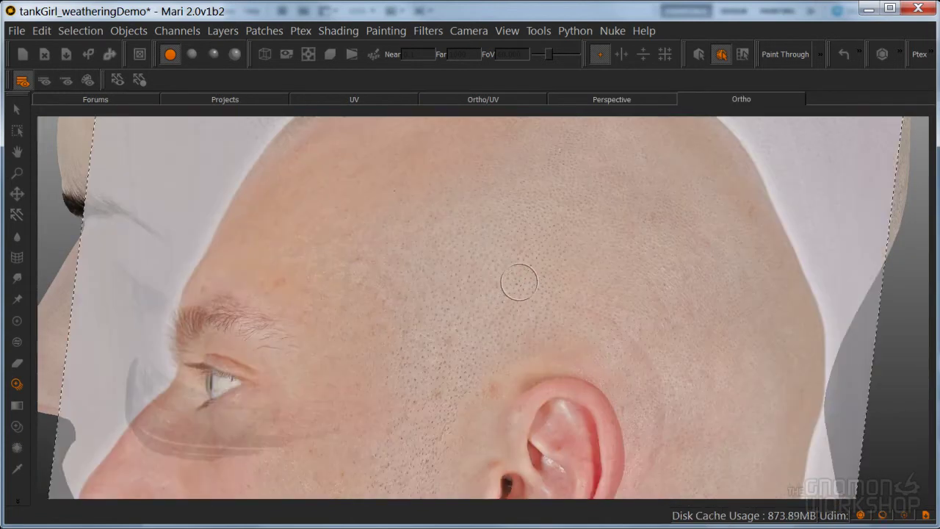
left_click_drag(516, 274, 523, 265)
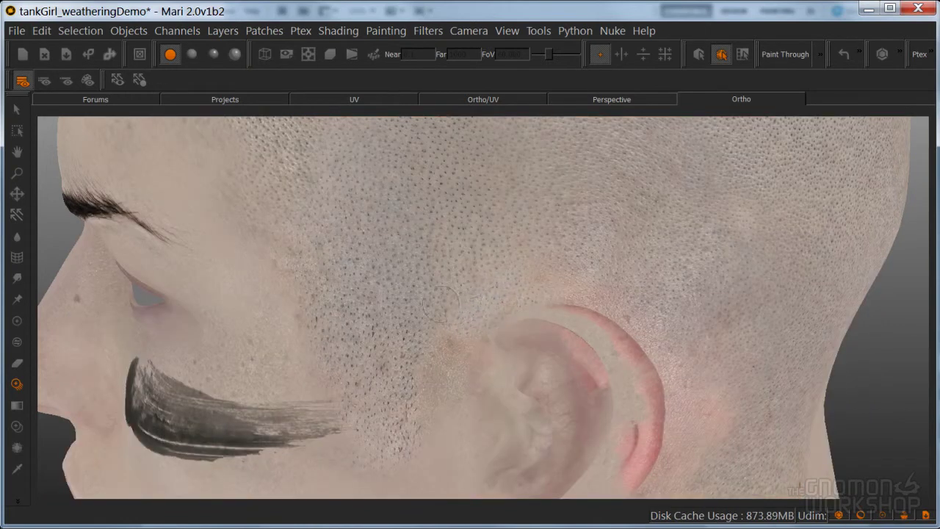
left_click_drag(556, 292, 523, 302)
left_click_drag(602, 292, 593, 308, "shift")
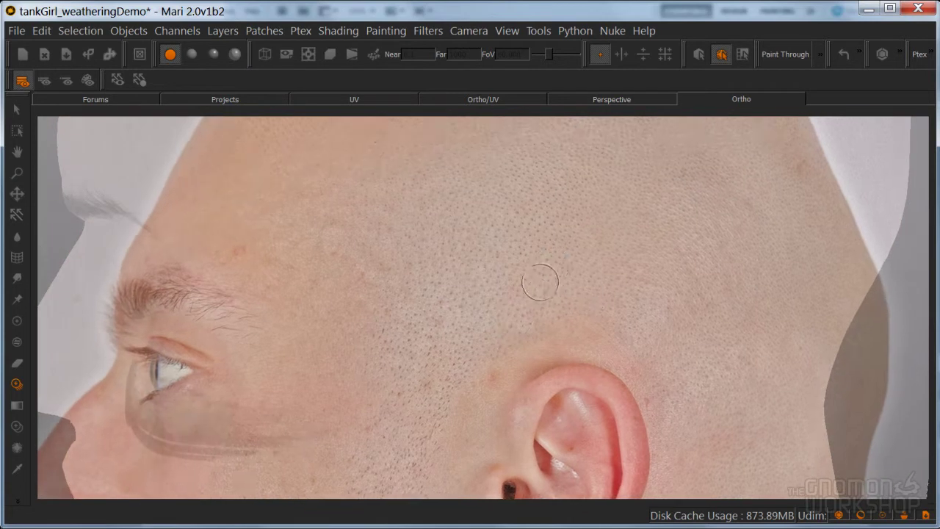
left_click_drag(550, 265, 553, 260)
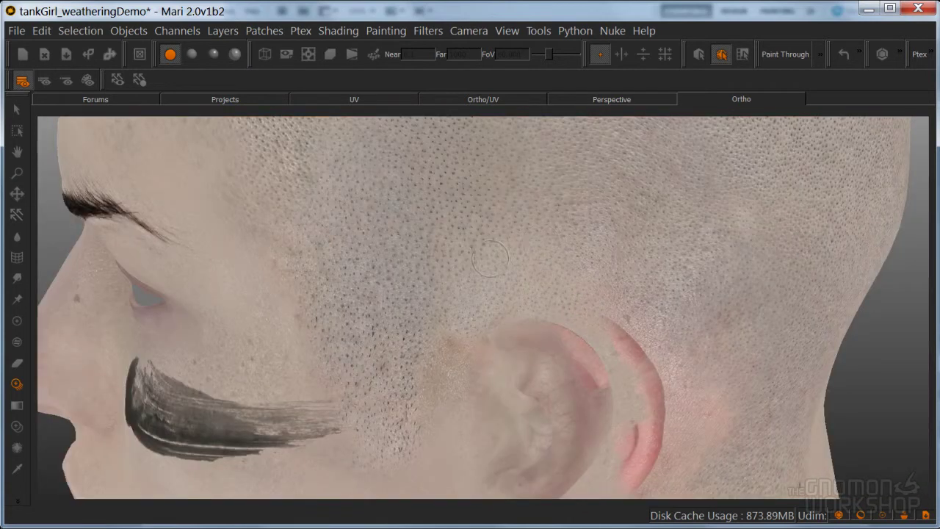
left_click_drag(570, 281, 557, 279)
Switch to a ragged organic brush and continue covering the pink skin around the left ear with projected stubble
key("k")
left_click(656, 290)
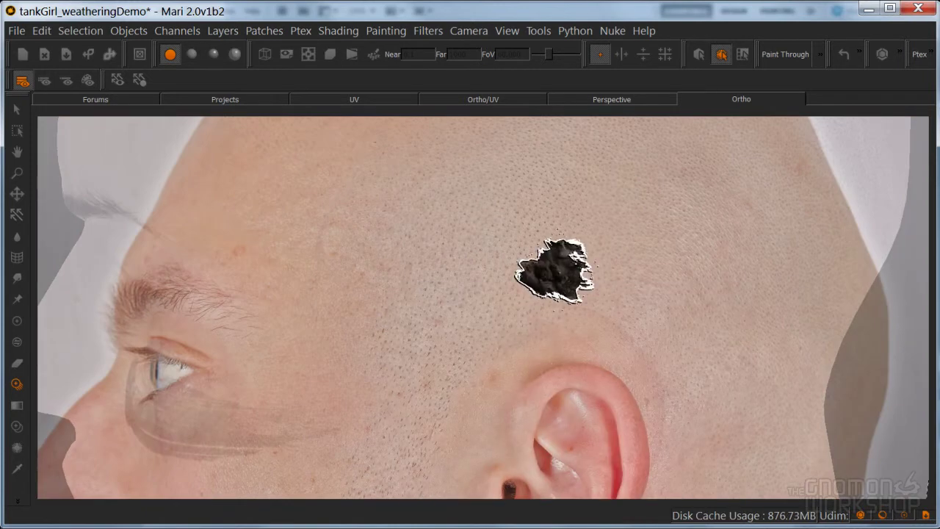
mouse_move(528, 271)
left_mouse_down()
mouse_move(545, 262)
mouse_move(475, 298)
mouse_move(441, 348)
mouse_move(557, 299)
mouse_move(586, 307)
mouse_move(584, 239)
mouse_move(474, 273)
mouse_move(618, 330)
mouse_move(542, 283)
mouse_move(552, 230)
mouse_move(526, 266)
mouse_move(467, 255)
mouse_move(547, 273)
left_mouse_up()
mouse_move(639, 262)
left_mouse_down("alt")
mouse_move(563, 283)
mouse_move(508, 273)
mouse_move(507, 293)
mouse_move(525, 283)
mouse_move(478, 257)
mouse_move(506, 273)
left_mouse_up("alt")
Load rear three-quarter photo 435755, align it, and paint its stubble over the pink ear remnants behind the left ear
key("i")
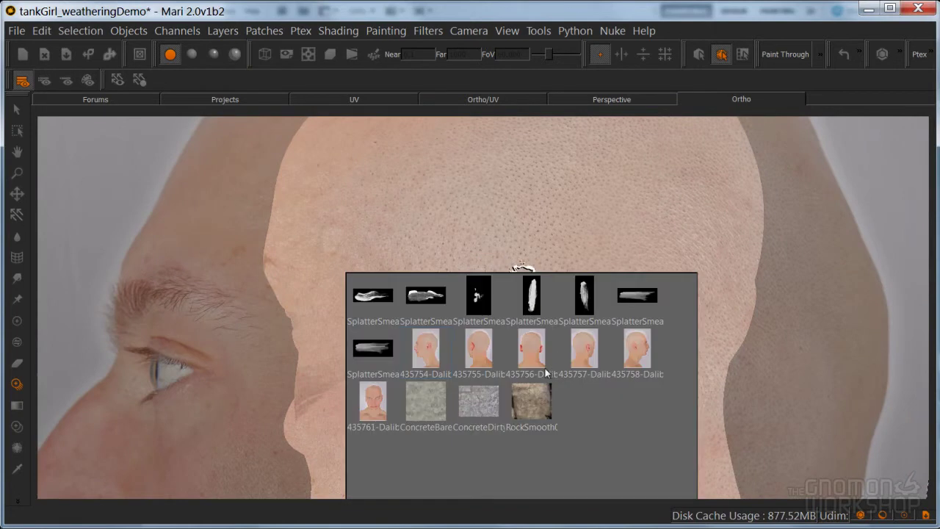
left_click(490, 360)
left_click_drag(602, 342, 523, 338, "alt")
mouse_move(502, 384)
left_mouse_down("shift")
mouse_move(560, 301)
mouse_move(589, 213)
left_mouse_up("shift")
left_click_drag(527, 338, 543, 279, "ctrl")
mouse_move(486, 392)
left_mouse_down("ctrl")
mouse_move(522, 392)
mouse_move(486, 392)
mouse_move(544, 343)
mouse_move(512, 273)
mouse_move(509, 357)
left_mouse_up("ctrl")
right_click_drag(520, 341, 560, 325, "alt")
mouse_move(489, 299)
left_mouse_down()
mouse_move(497, 305)
mouse_move(452, 260)
left_mouse_up()
mouse_move(502, 401)
left_mouse_down()
mouse_move(510, 283)
mouse_move(546, 346)
mouse_move(562, 315)
mouse_move(560, 376)
mouse_move(506, 286)
left_mouse_up()
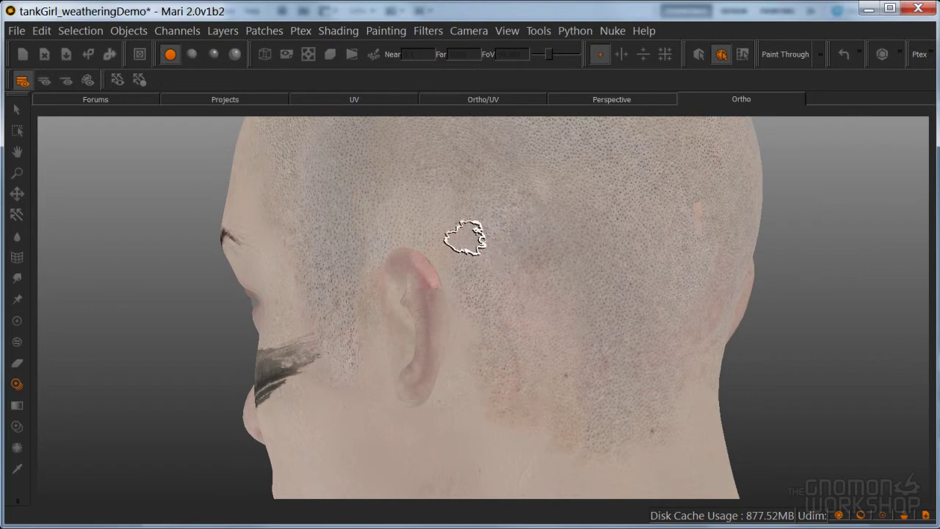
mouse_move(577, 429)
left_mouse_down()
mouse_move(584, 373)
mouse_move(580, 397)
left_mouse_up()
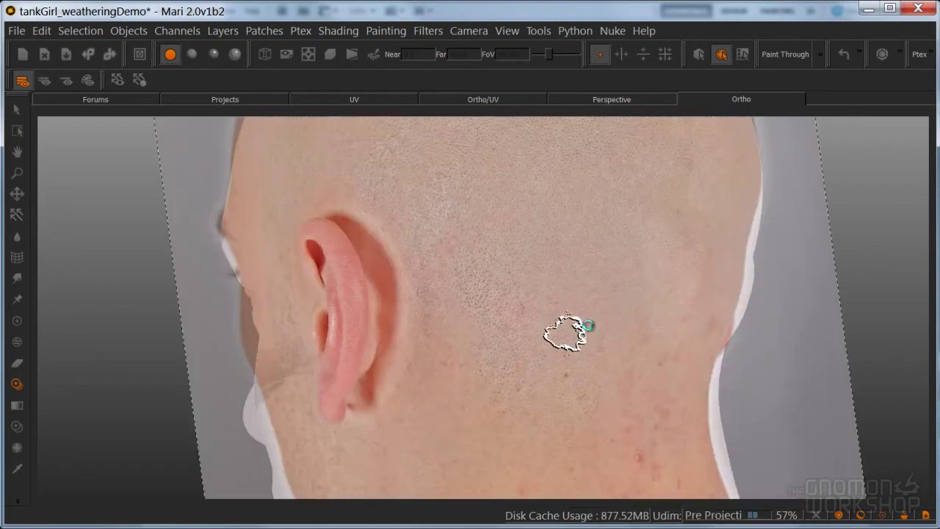
Load side photo 435758 into Paint Through, then scale and align it over the scalp above the right ear
left_click_drag(598, 320, 367, 319, "alt")
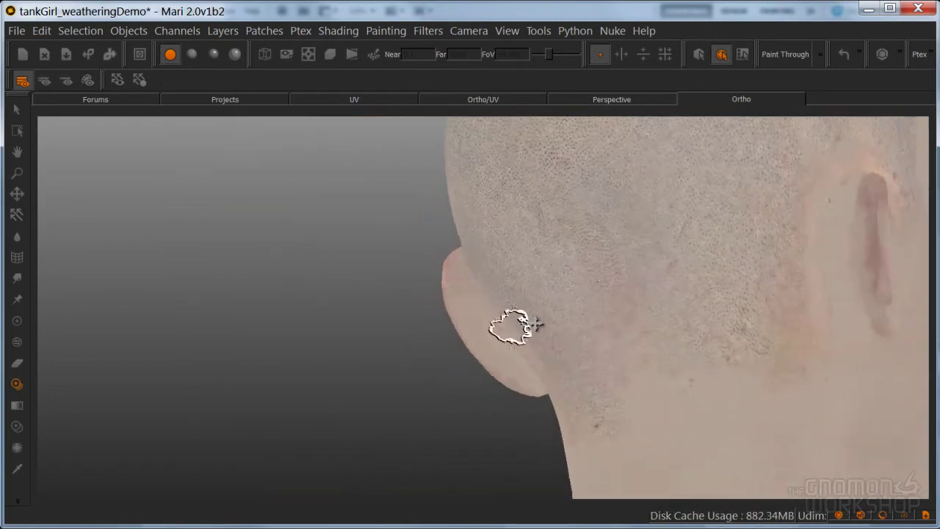
middle_click_drag(608, 329, 474, 360, "alt")
mouse_move(473, 359)
left_mouse_down("alt")
mouse_move(541, 332)
mouse_move(544, 342)
mouse_move(478, 348)
mouse_move(534, 323)
left_mouse_up("alt")
middle_click_drag(534, 325, 465, 359, "alt")
right_click_drag(466, 360, 562, 312, "alt")
key("i")
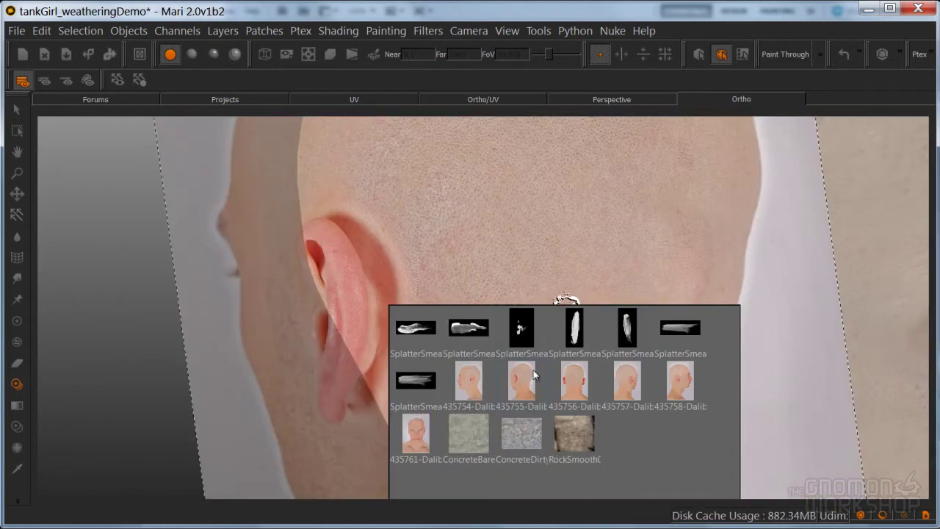
left_click(675, 378)
middle_click_drag(512, 265, 577, 343, "shift")
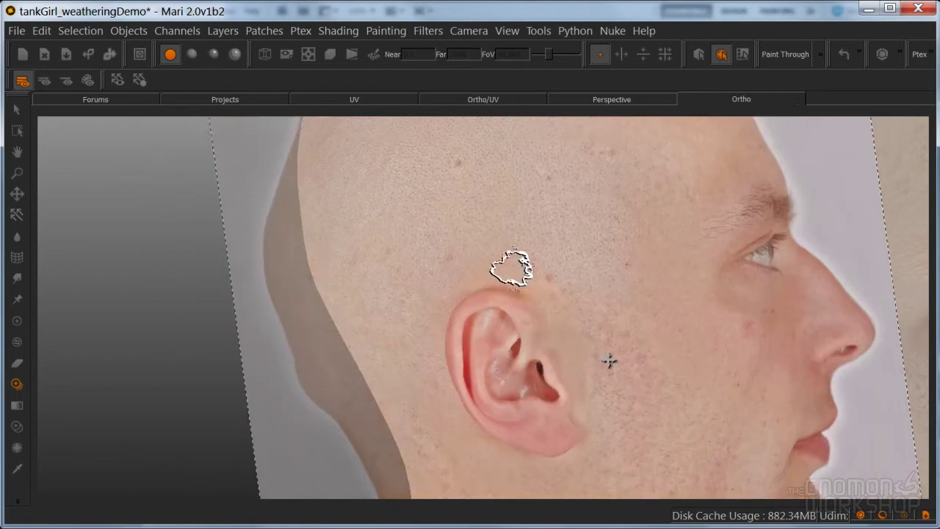
mouse_move(526, 330)
right_mouse_down("shift")
mouse_move(490, 336)
mouse_move(500, 327)
right_mouse_up("shift")
Paint the projected stubble into the bare skin above and in front of the right ear, shifting the photo as needed
left_click_drag(507, 320, 526, 306)
middle_click_drag(528, 307, 586, 385, "shift")
mouse_move(547, 337)
left_mouse_down()
mouse_move(535, 325)
mouse_move(566, 314)
left_mouse_up()
middle_click_drag(566, 314, 594, 356, "shift")
left_click_drag(565, 289, 597, 305)
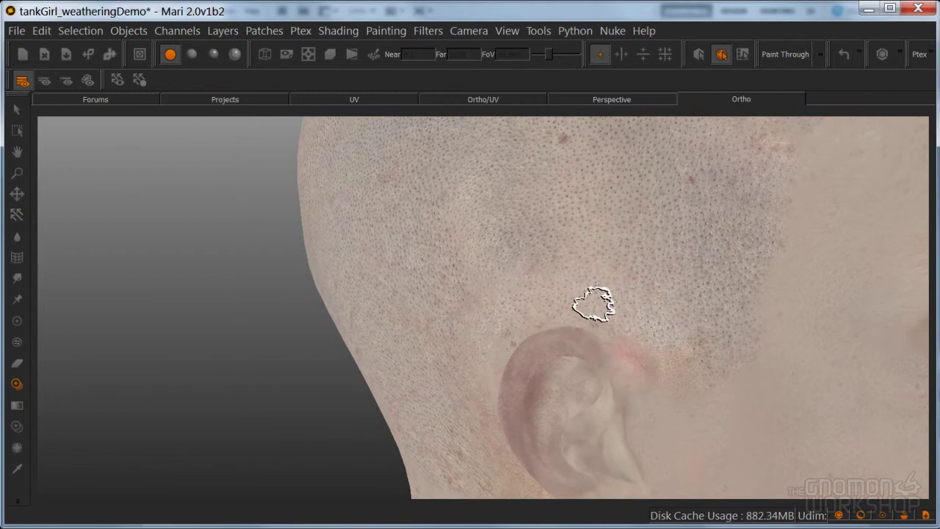
left_click_drag(534, 279, 545, 273)
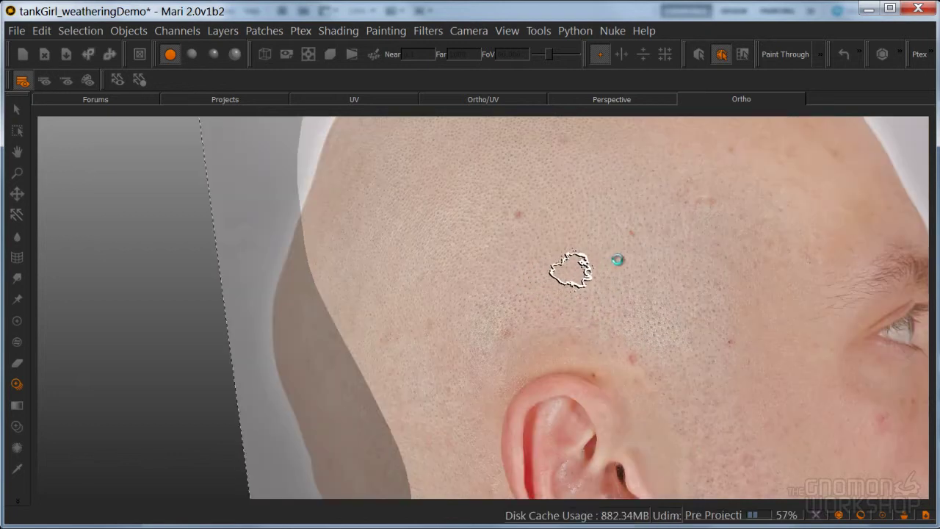
left_click_drag(603, 258, 646, 261)
Load another head photo, align it behind the right ear, and paint its stubble into the bare gap there
right_click_drag(646, 260, 602, 256, "alt")
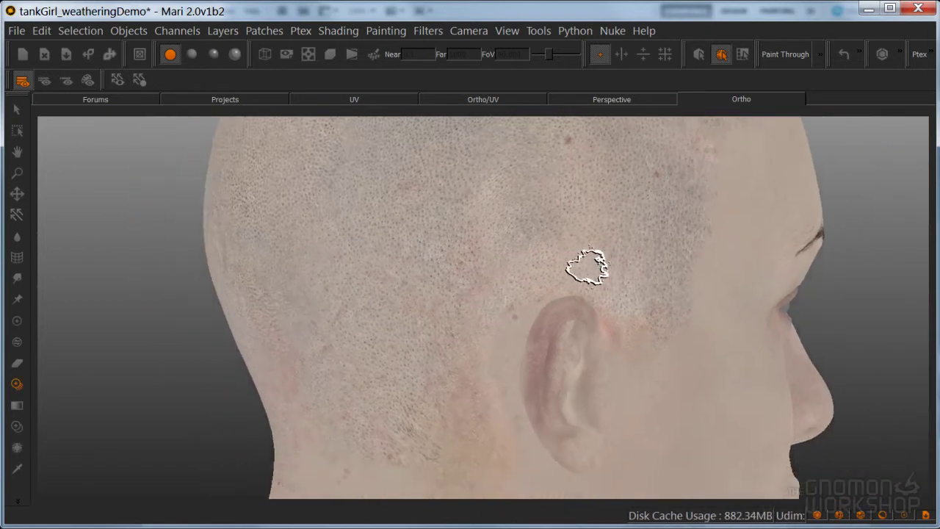
left_click_drag(602, 256, 631, 254, "alt")
middle_click_drag(632, 255, 643, 220, "alt")
middle_click_drag(583, 298, 590, 279, "alt")
middle_click_drag(529, 422, 546, 258, "shift")
key("i")
left_click(637, 386)
middle_click_drag(579, 353, 598, 374, "shift")
left_click_drag(546, 339, 545, 363)
middle_click_drag(534, 329, 500, 334, "shift")
left_click_drag(506, 338, 519, 374)
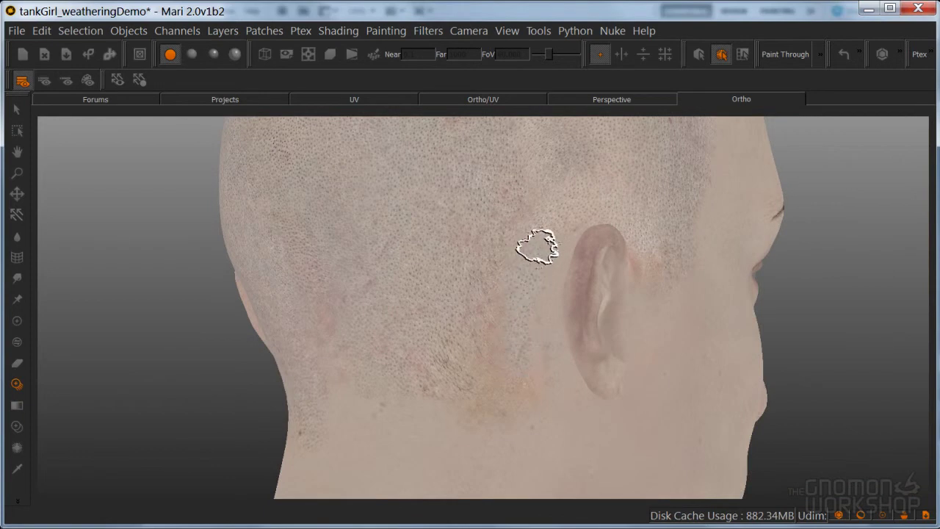
mouse_move(497, 296)
left_mouse_down()
mouse_move(505, 399)
mouse_move(520, 371)
mouse_move(455, 390)
mouse_move(453, 359)
mouse_move(492, 282)
mouse_move(493, 246)
mouse_move(482, 301)
mouse_move(495, 313)
left_mouse_up()
Set the Paint tool's blend mode to Multiply for darkening the scalp around the right ear
right_click_drag(593, 282, 545, 312, "alt")
mouse_move(545, 312)
left_mouse_down("alt")
mouse_move(487, 315)
mouse_move(504, 311)
mouse_move(483, 384)
mouse_move(560, 354)
mouse_move(542, 331)
left_mouse_up("alt")
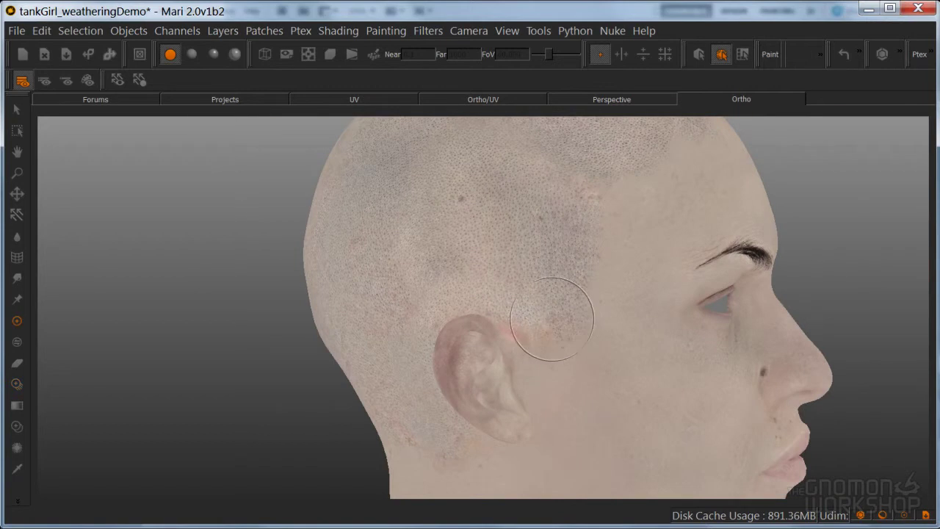
left_click_drag(552, 319, 521, 294, "alt")
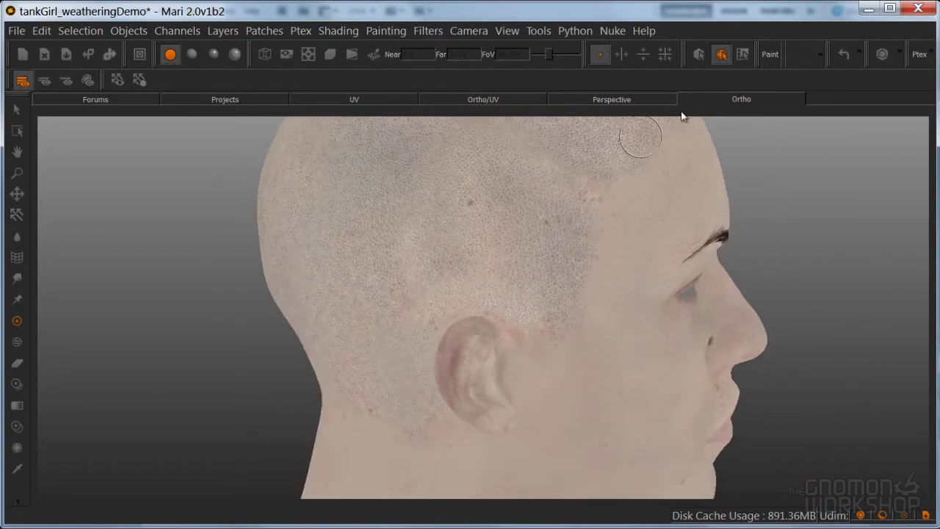
left_click(820, 54)
left_click(778, 57)
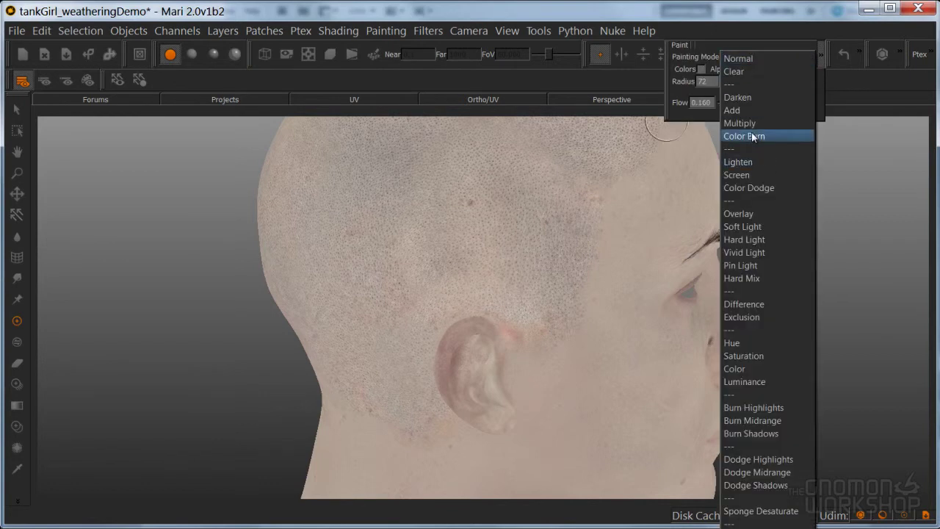
left_click(747, 127)
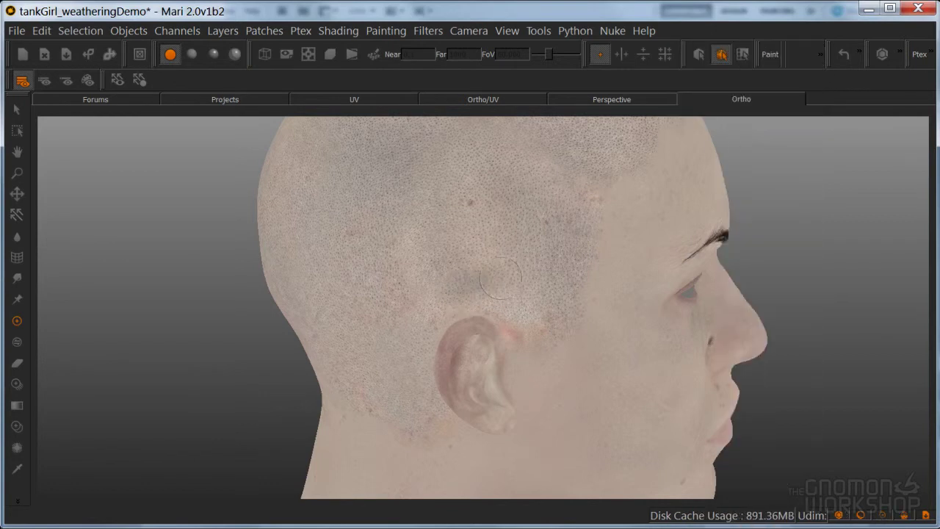
Undo the last paint stroke, choose the soft SUPER basic brush, and darken the stubble above and behind the right ear
key("ctrl+z")
key("k")
key("k")
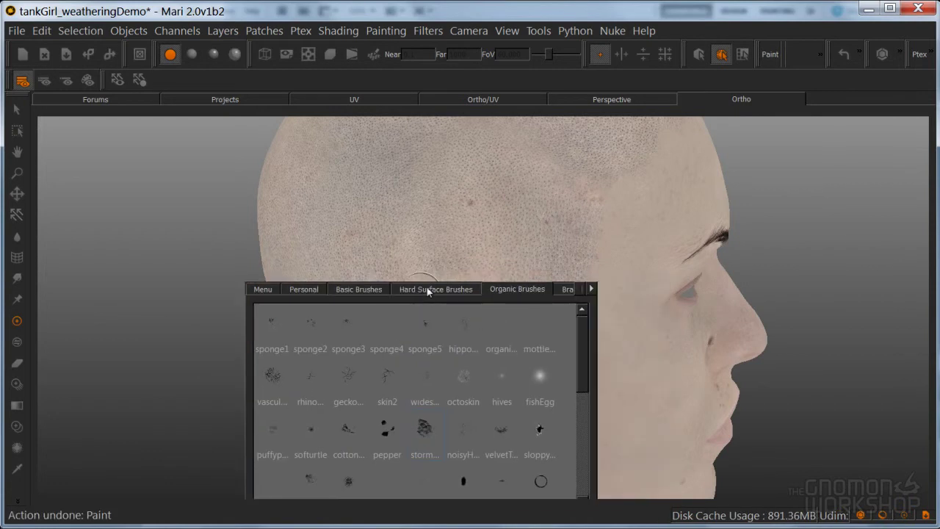
left_click(367, 290)
left_click(272, 430)
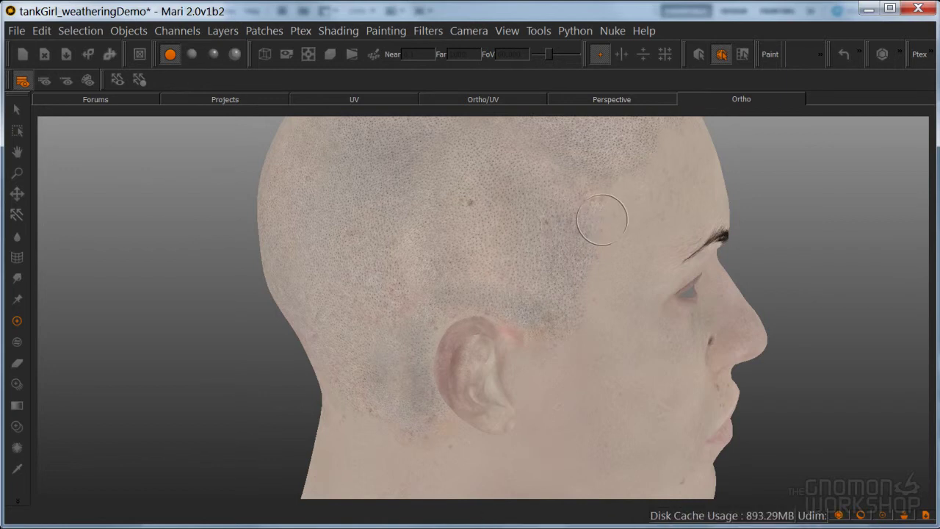
Examine the stubble around the left ear and temple on the opposite side of the head
scroll(624, 220, "down", 5)
left_click_drag(625, 253, 382, 285, "alt")
middle_click_drag(510, 287, 445, 287, "alt")
right_click_drag(444, 287, 578, 287, "alt")
left_click_drag(578, 287, 505, 297, "alt")
right_click_drag(524, 328, 564, 333, "alt")
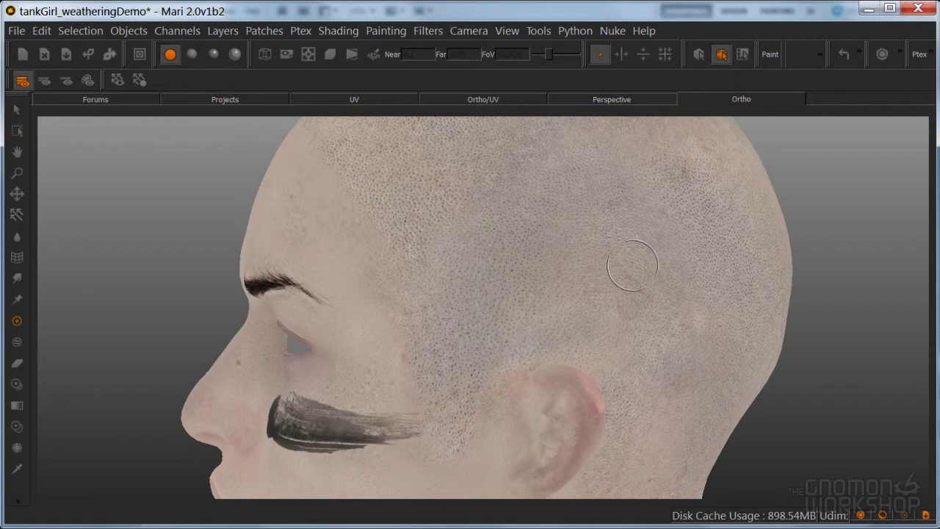
Compare the scalp's colour with and without the scalp layer's adjustments around the left ear
key("Tab")
left_click(735, 499)
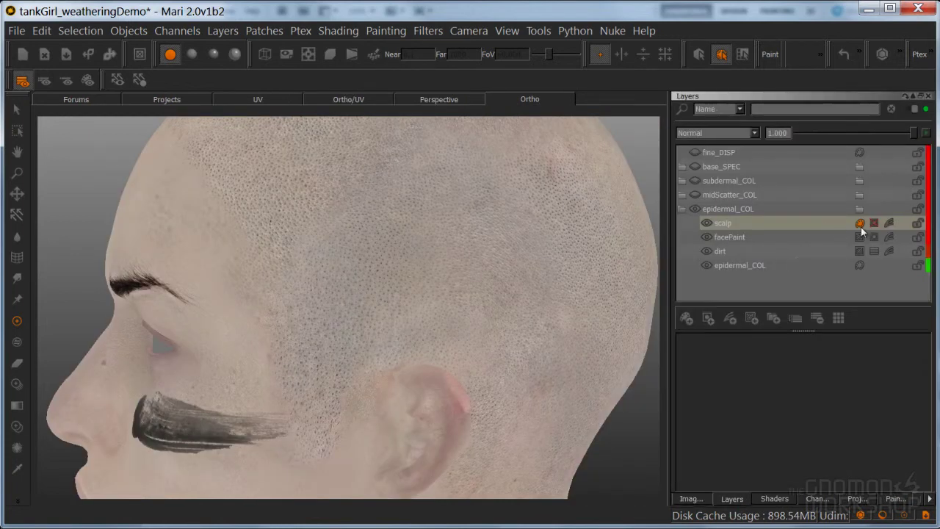
left_click(883, 224)
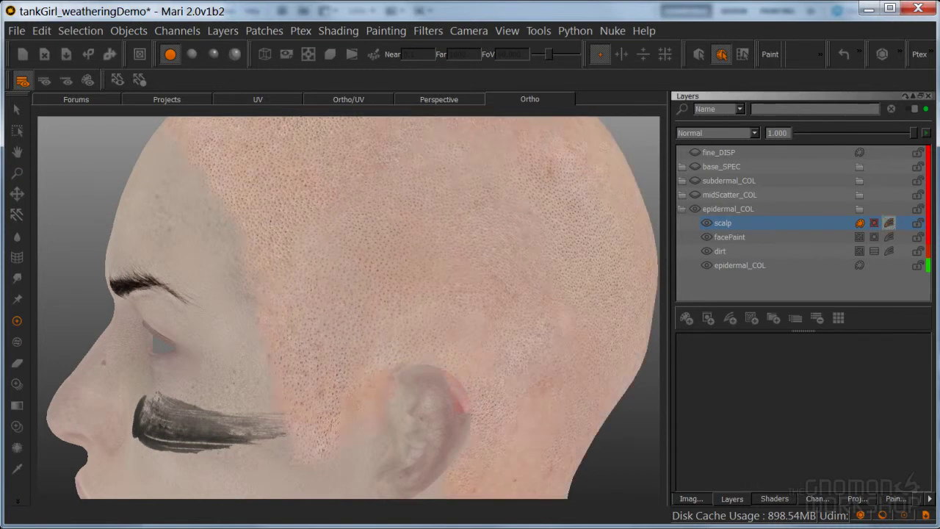
left_click_drag(483, 356, 423, 349, "alt")
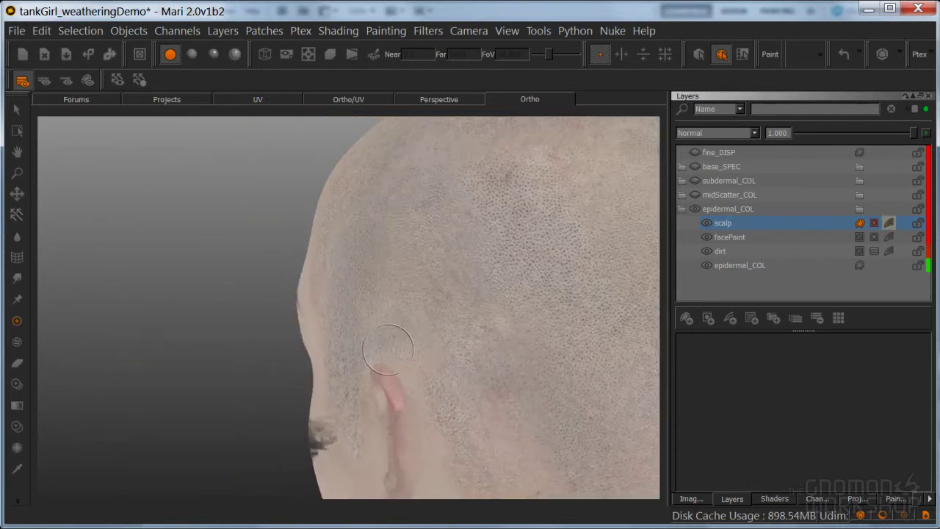
middle_click_drag(423, 349, 394, 330, "alt")
mouse_move(394, 331)
left_mouse_down("alt")
mouse_move(458, 269)
mouse_move(506, 324)
left_mouse_up("alt")
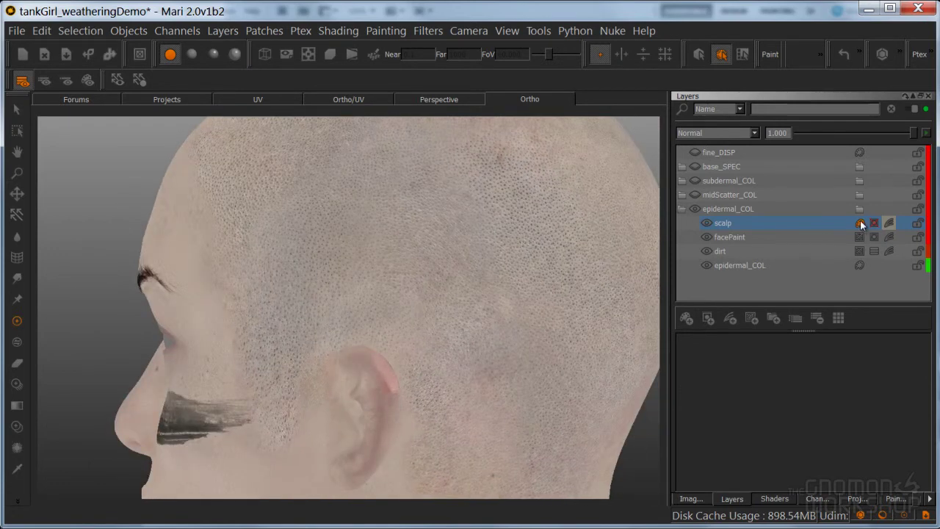
Change the Paint tool's blend mode, and enable and target the scalp layer's mask for painting
left_click(818, 53)
left_click(776, 56)
left_click(757, 11)
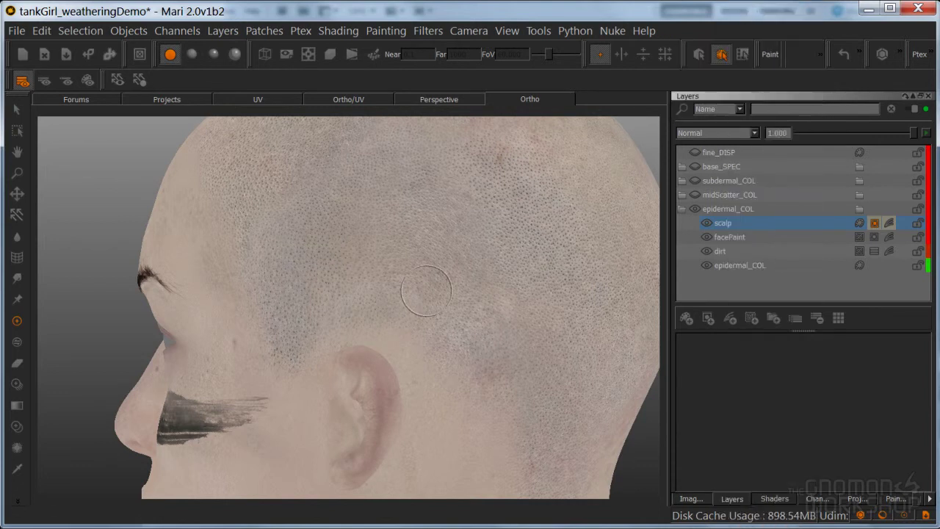
middle_click_drag(427, 336, 438, 329, "alt")
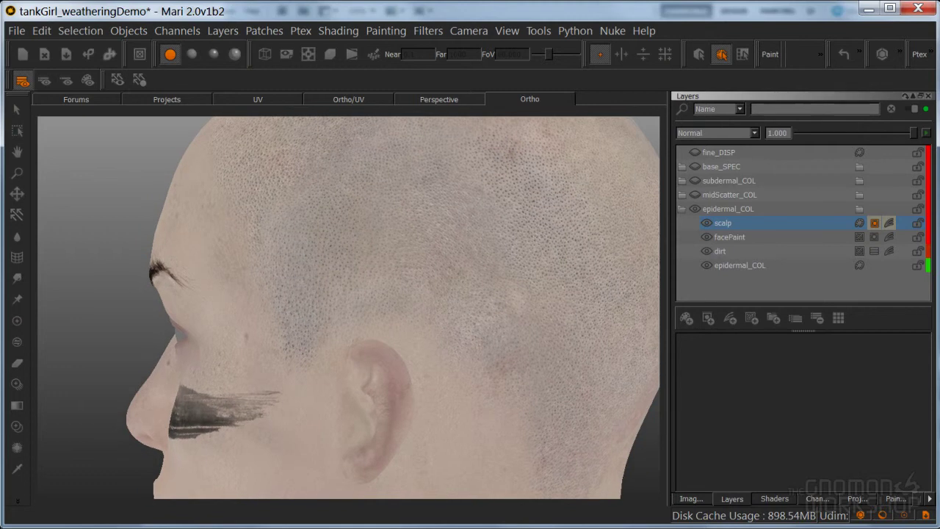
Reset the paint colors to black and white, choose a brush, and paint the scalp mask to extend the stubble above the left ear
left_click(22, 501)
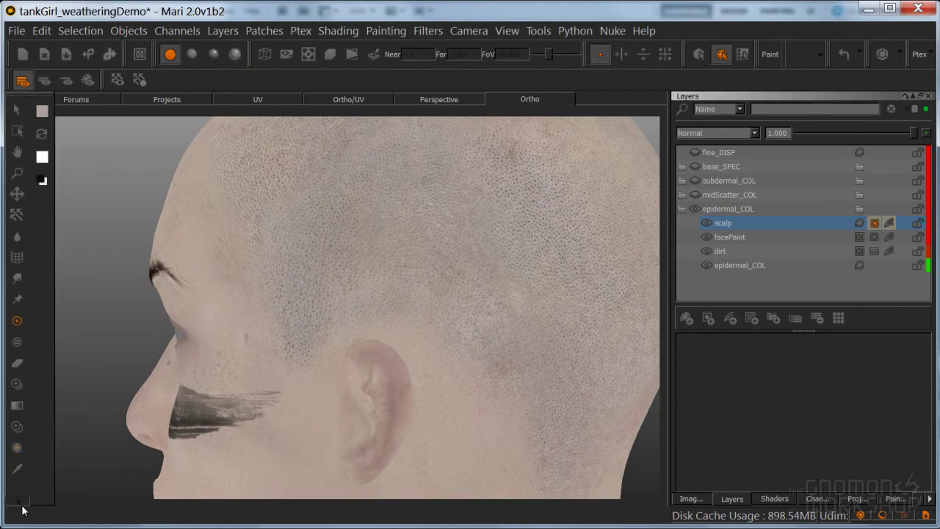
left_click(42, 177)
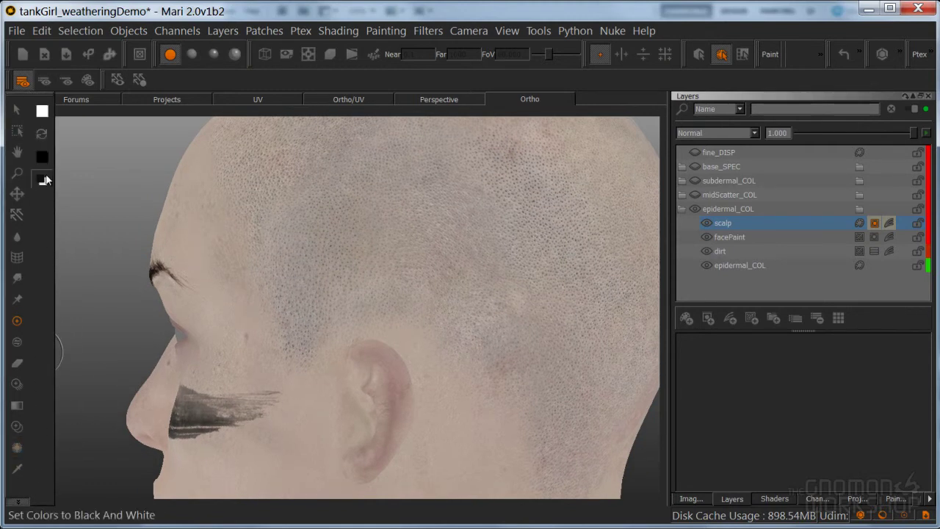
scroll(370, 316, "up", 2)
scroll(371, 320, "up", 3)
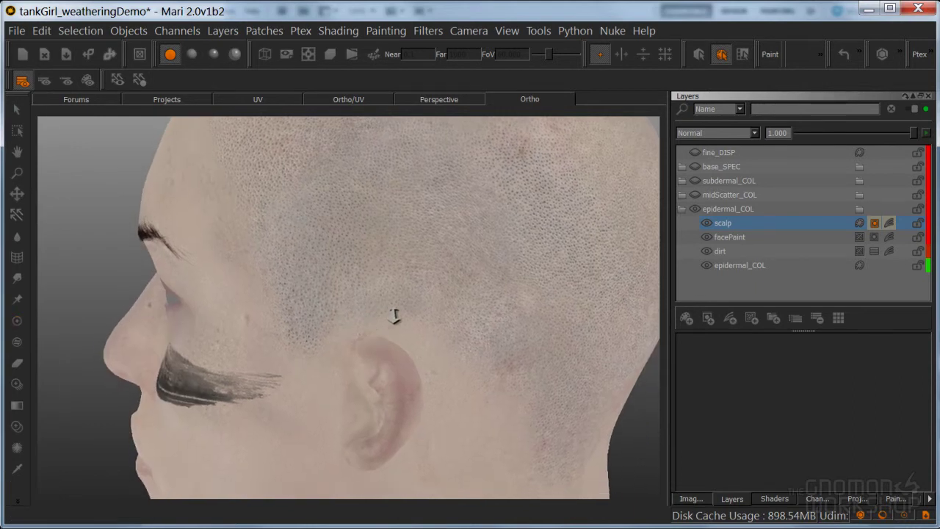
key("h")
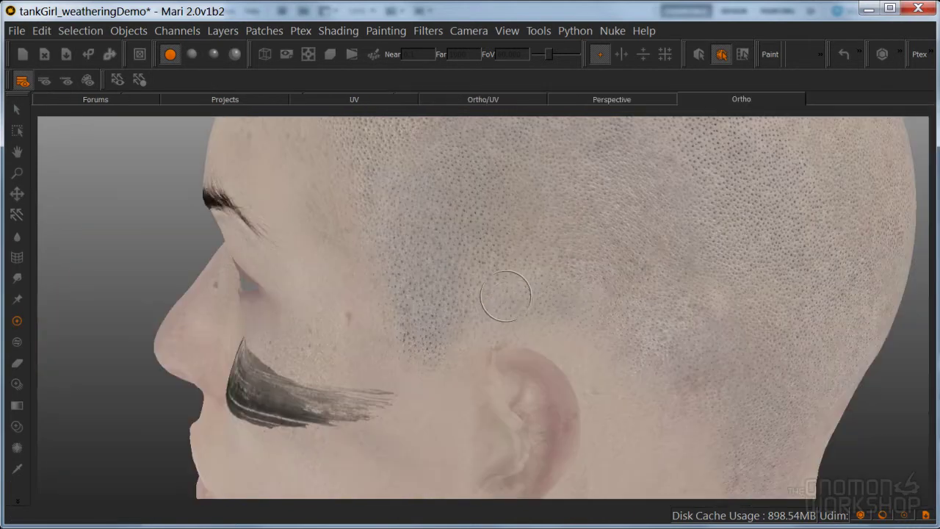
key("space")
left_click(404, 440)
left_click_drag(557, 330, 592, 352)
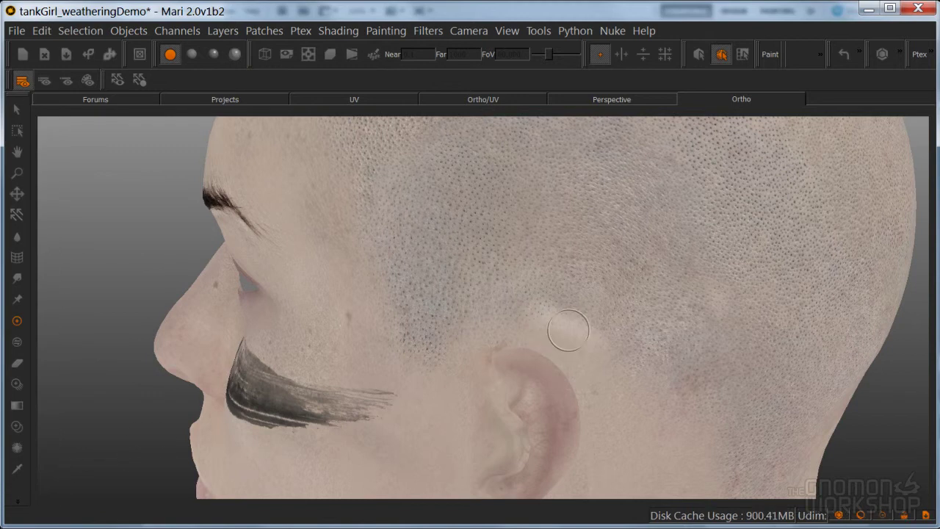
Undo the last paint stroke and keep painting the scalp layer's mask to bring stubble closer to the top and back of the left ear
key("ctrl+z")
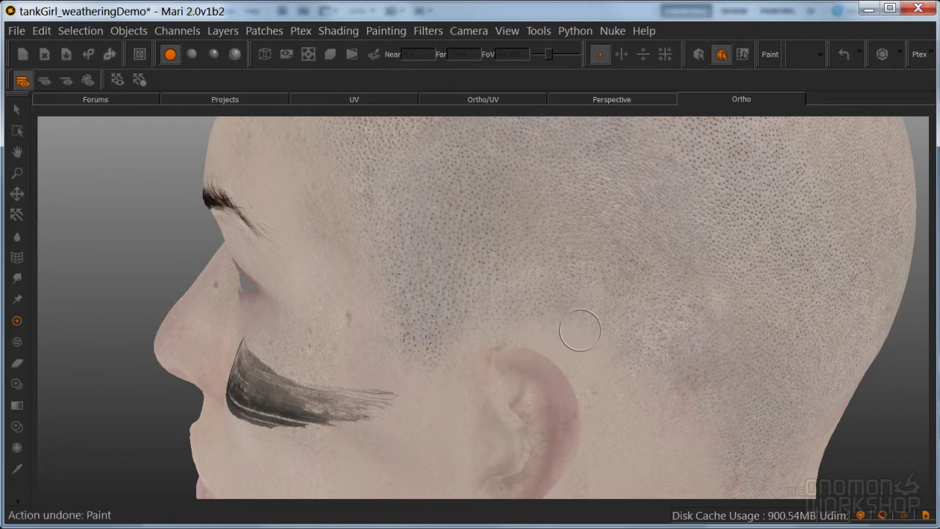
key("Tab")
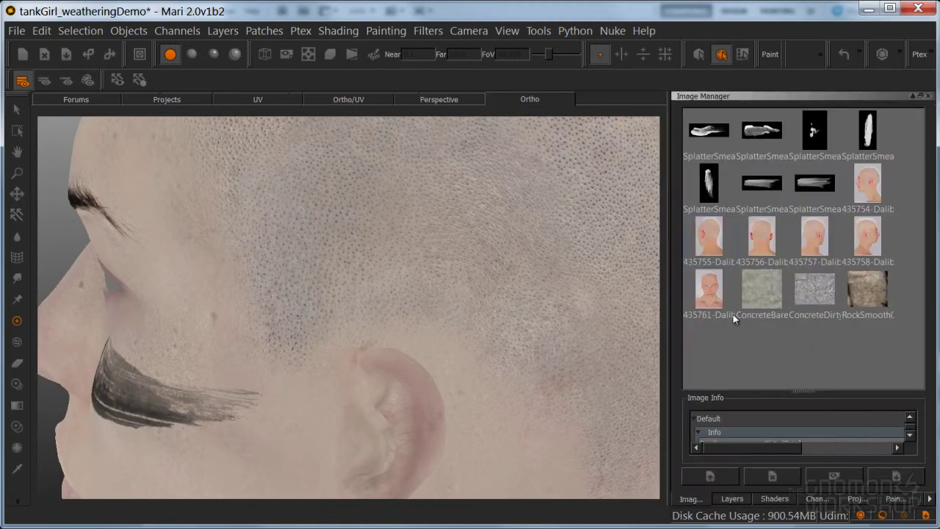
left_click(731, 498)
left_click(861, 224)
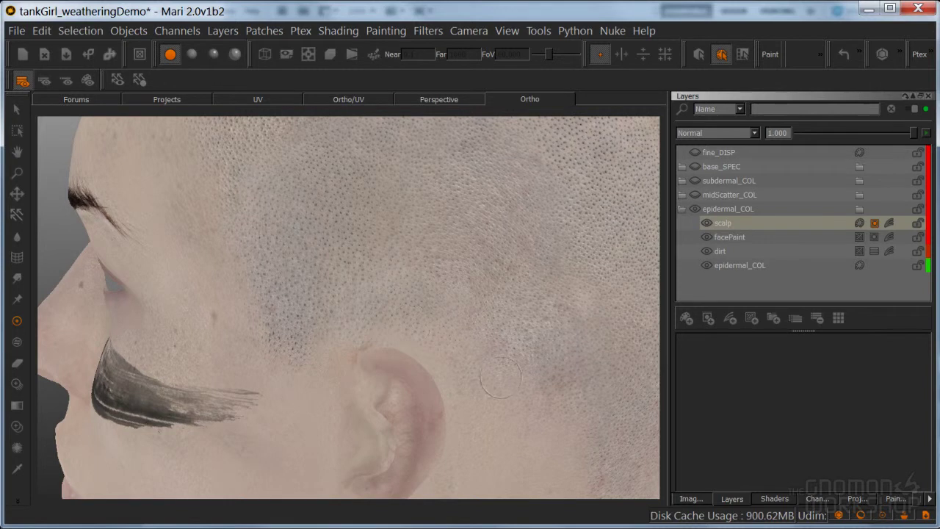
left_click(421, 279)
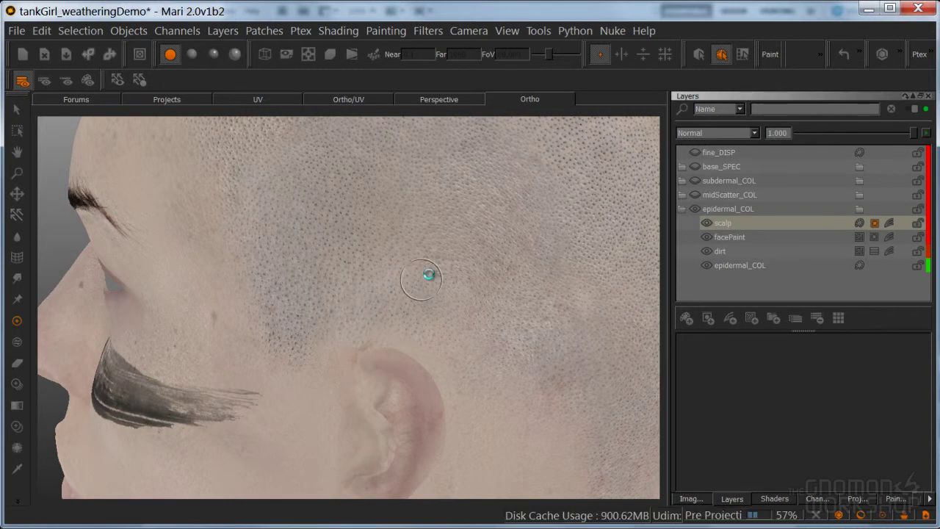
mouse_move(420, 279)
left_mouse_down("alt")
mouse_move(443, 274)
mouse_move(443, 384)
mouse_move(483, 330)
mouse_move(487, 357)
mouse_move(483, 350)
left_mouse_up("alt")
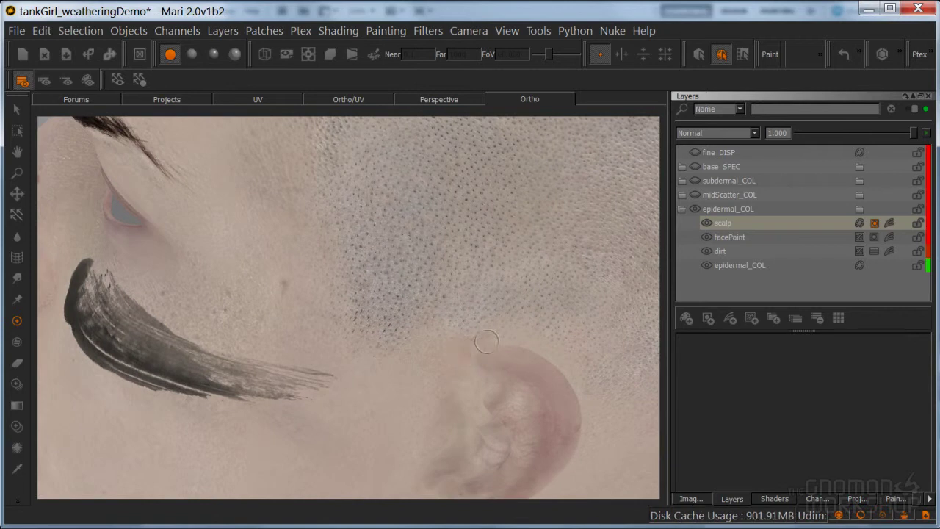
left_click(483, 332)
Paint the scalp layer's mask to fill in and blend the stubble edge above and behind the right ear
scroll(481, 294, "down", 5)
key("Tab")
mouse_move(387, 335)
left_mouse_down("alt")
mouse_move(630, 279)
mouse_move(578, 326)
mouse_move(510, 335)
left_mouse_up("alt")
scroll(579, 327, "up", 3)
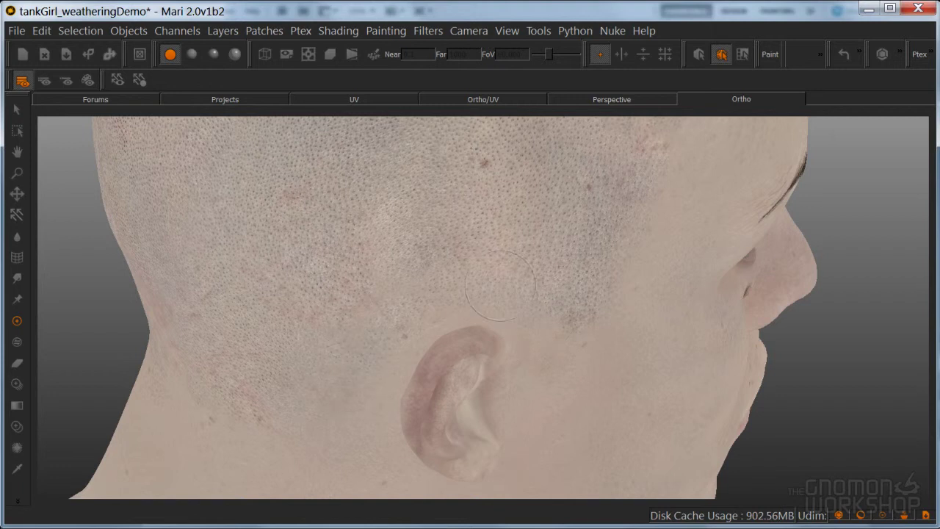
scroll(399, 283, "down", 3)
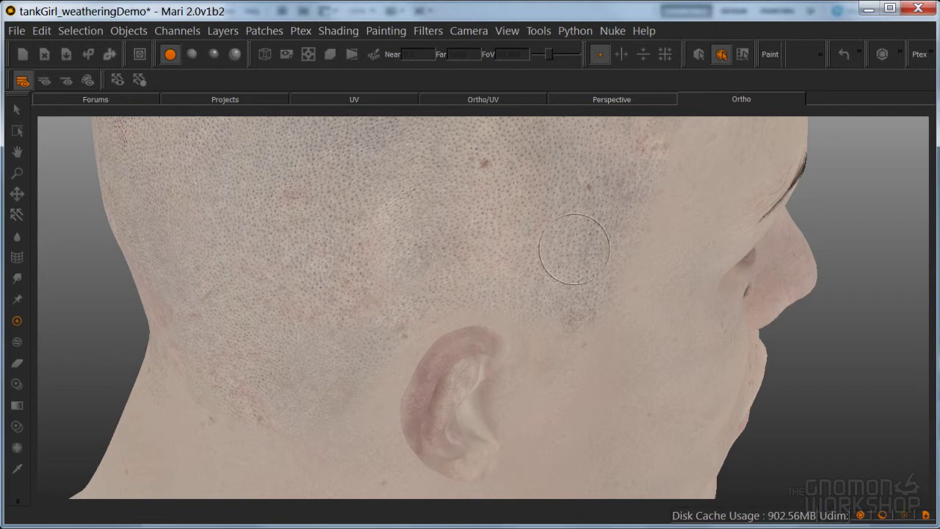
scroll(451, 276, "down", 2)
Switch to lit shading and soften the stubble hairline across the forehead by painting the scalp layer's mask
mouse_move(451, 275)
middle_mouse_down()
mouse_move(381, 317)
mouse_move(352, 313)
middle_mouse_up()
left_click(18, 110)
left_click(192, 53)
mouse_move(507, 295)
middle_mouse_down()
mouse_move(449, 313)
mouse_move(466, 298)
middle_mouse_up()
scroll(449, 313, "up", 3)
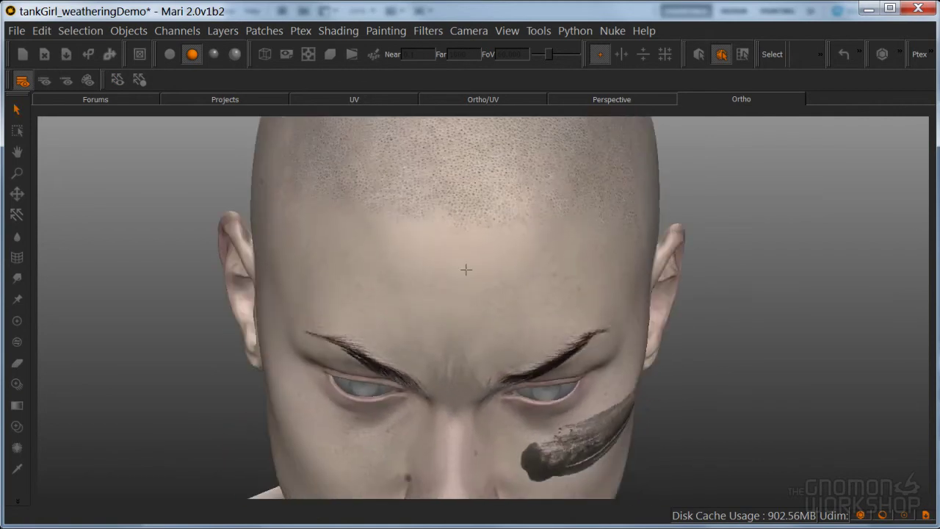
key("p")
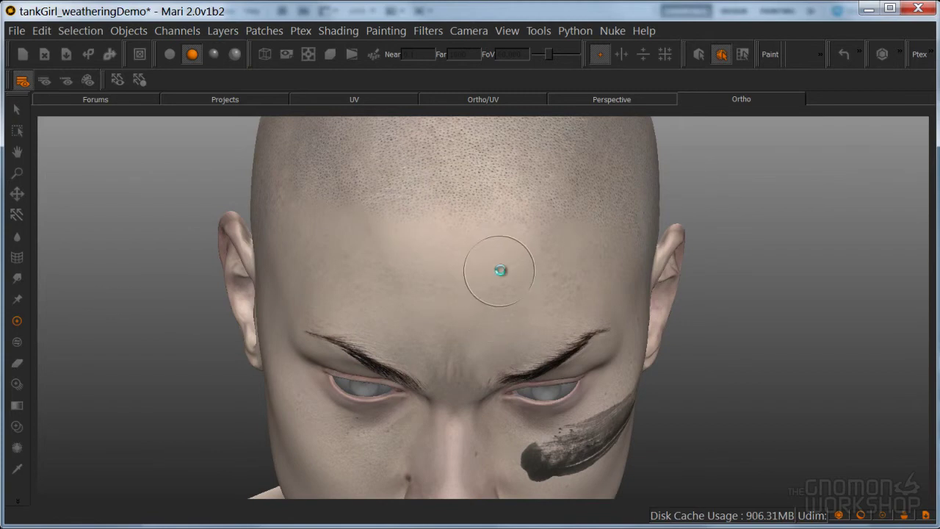
Check the whole head from the front and save the project
right_click_drag(583, 270, 512, 284, "alt")
left_click_drag(512, 284, 505, 359, "alt")
middle_click_drag(504, 359, 519, 335, "alt")
right_click_drag(519, 335, 516, 326, "alt")
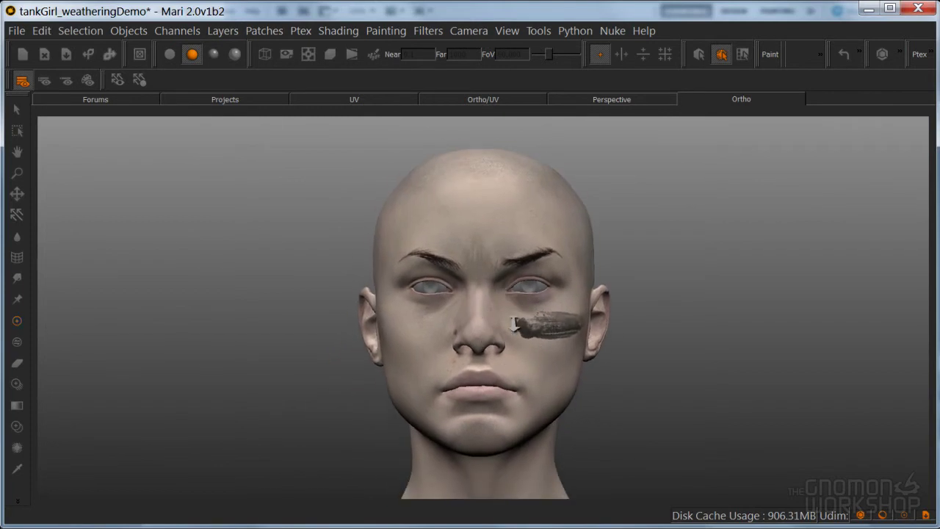
key("ctrl+s")
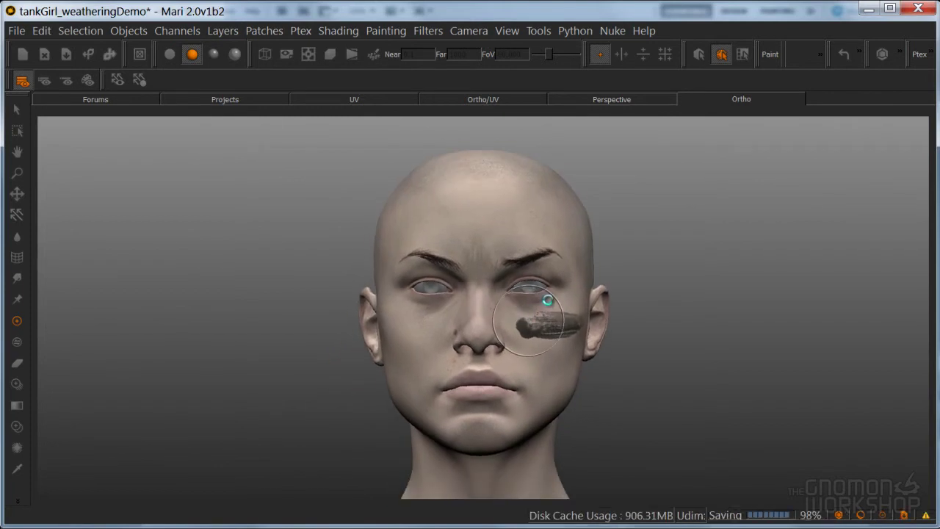
Duplicate the scalp layer and move the copy above facePaint copy in the midScatter_COL group
key("Tab")
left_click(735, 499)
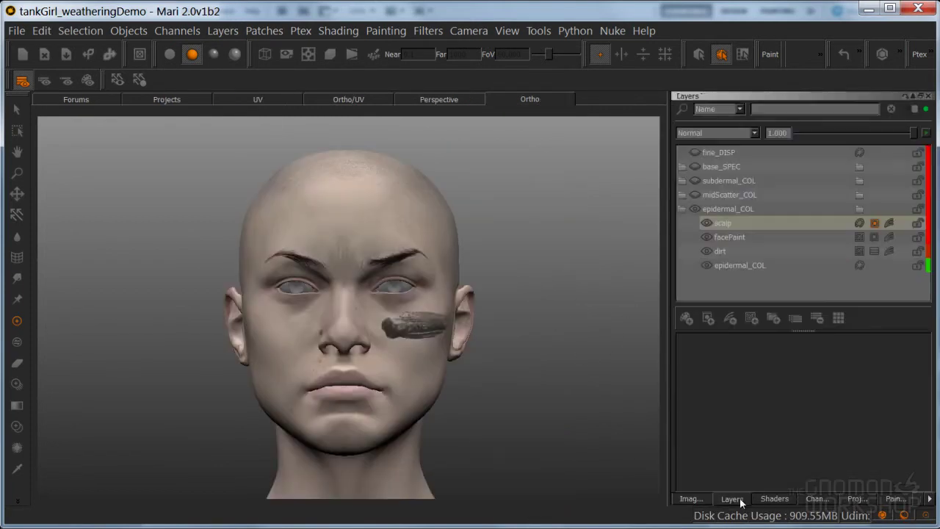
left_click(720, 228)
key("ctrl+d")
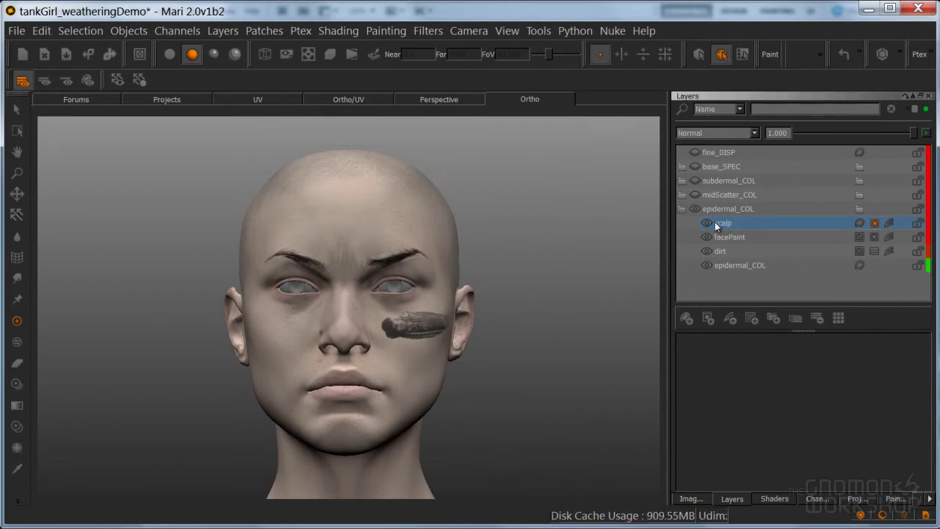
left_click(683, 196)
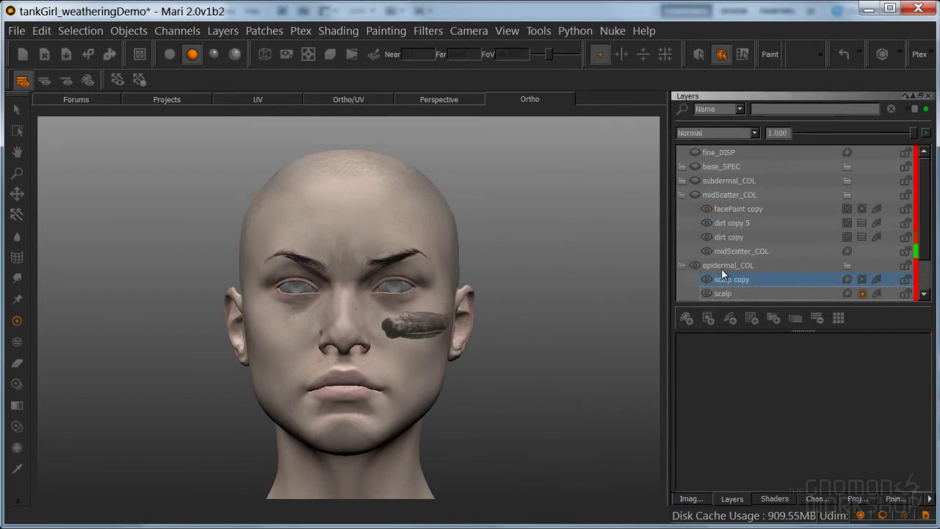
left_click_drag(724, 279, 716, 203)
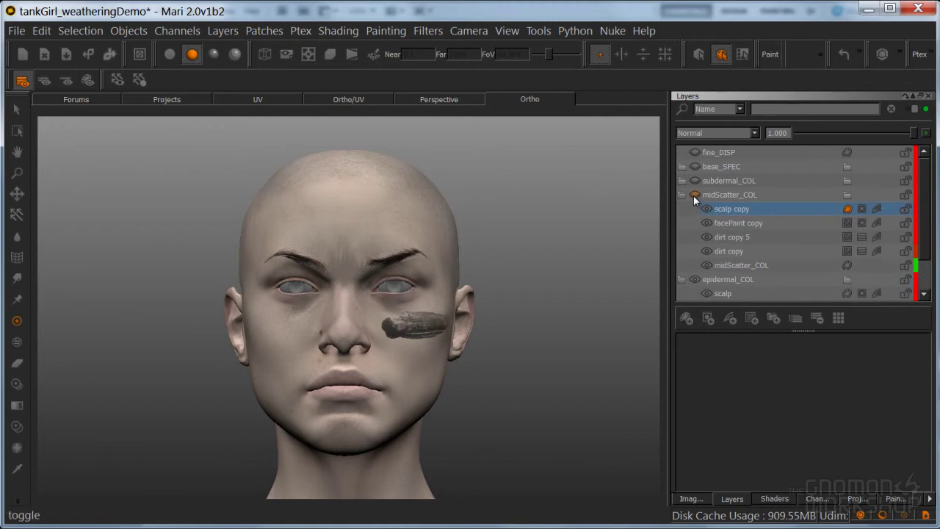
Show the midScatter_COL group and inspect its scalp against the face skin in flat shading
left_click(170, 54)
middle_click_drag(393, 308, 380, 350, "alt")
left_click_drag(379, 350, 360, 323, "alt")
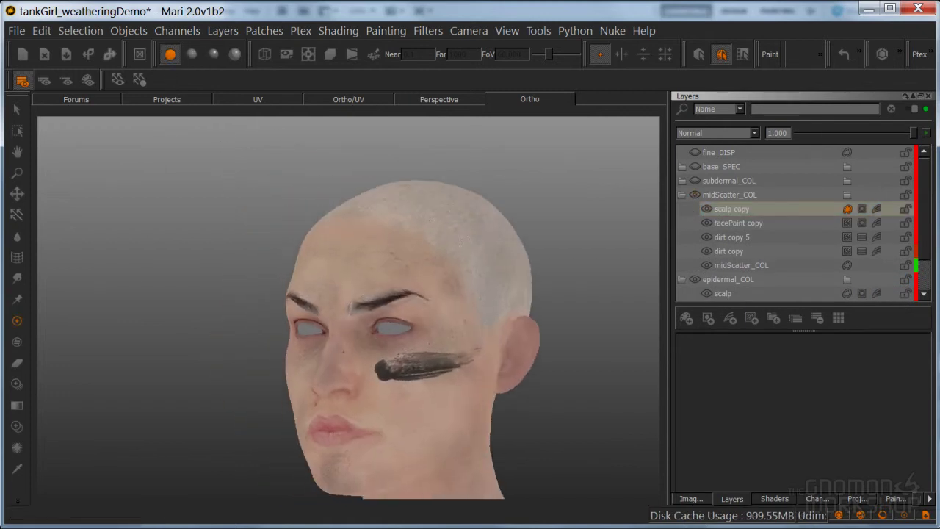
middle_click_drag(360, 323, 309, 330, "alt")
right_click_drag(309, 330, 389, 330, "alt")
Open the scalp copy layer's adjustment stack and the settings of its HSV 3 adjustment
left_click(876, 209)
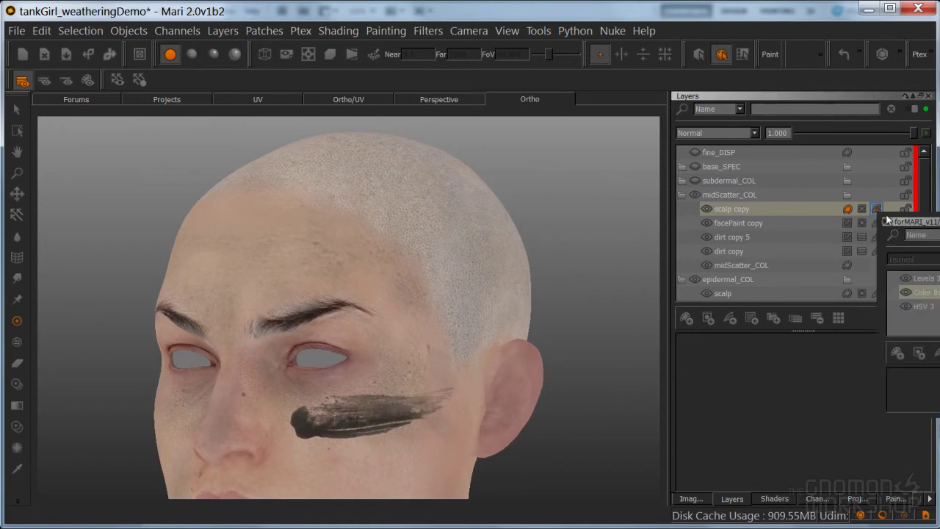
left_click_drag(771, 232, 729, 171)
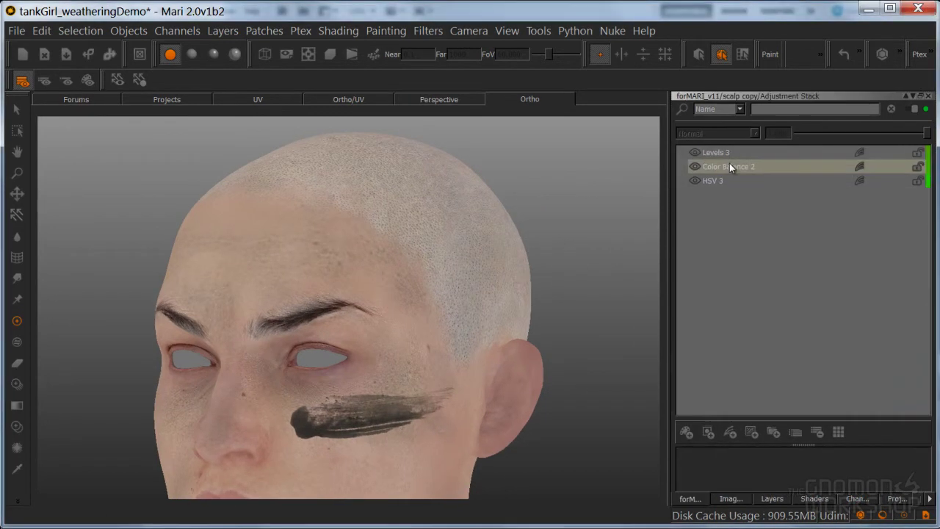
left_click(713, 180)
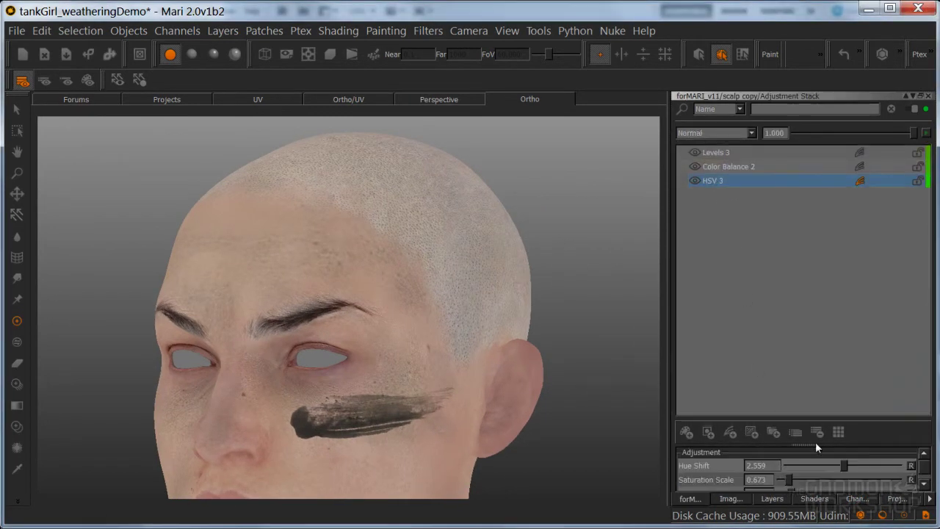
left_click_drag(803, 446, 815, 353)
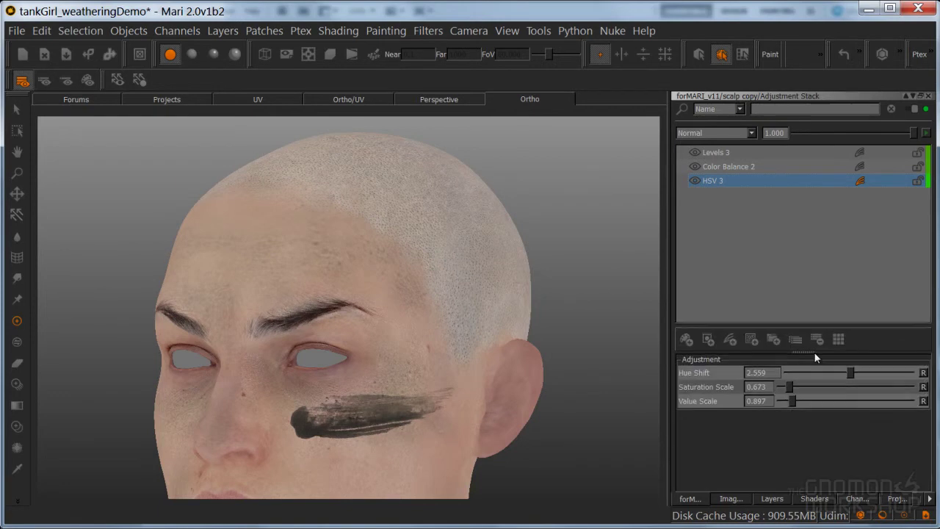
left_click(792, 403)
left_click_drag(793, 404, 793, 403)
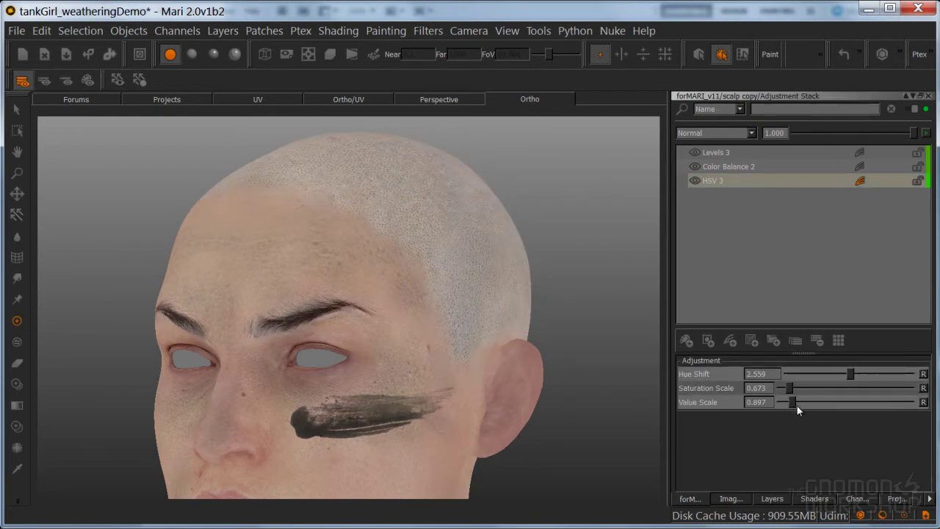
Set the Mid input level of Levels 3 to 0.582 and check the scalp's tone from the front in lit shading
left_click(712, 153)
left_click_drag(841, 475, 850, 475)
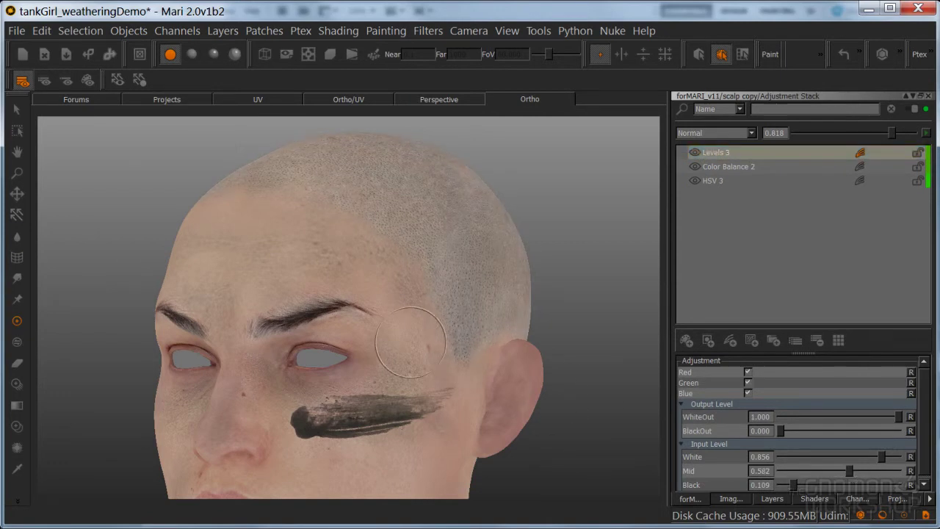
middle_click_drag(450, 293, 473, 297, "alt")
left_click_drag(474, 298, 561, 285, "alt")
left_click_drag(274, 206, 253, 207, "alt")
left_click(196, 57)
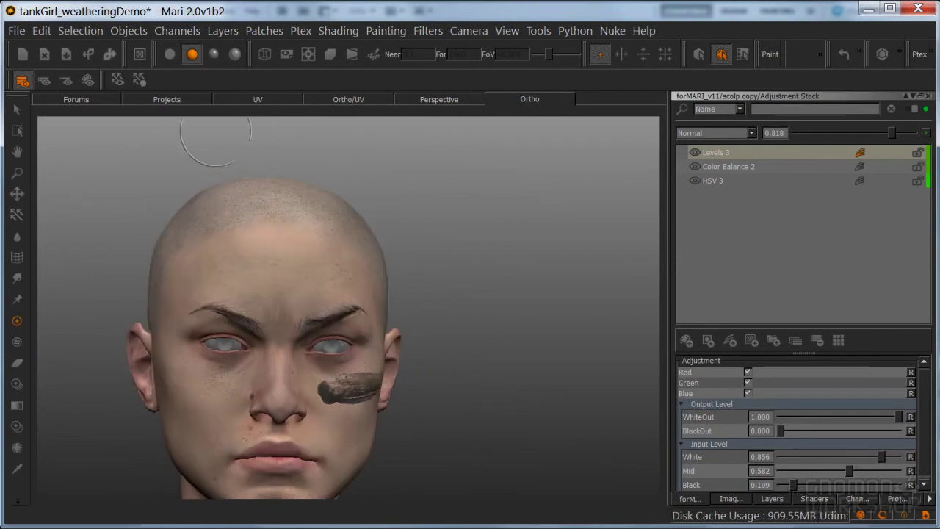
left_click_drag(316, 191, 284, 205, "alt")
left_click_drag(364, 218, 321, 225, "alt")
right_click_drag(321, 225, 360, 208, "alt")
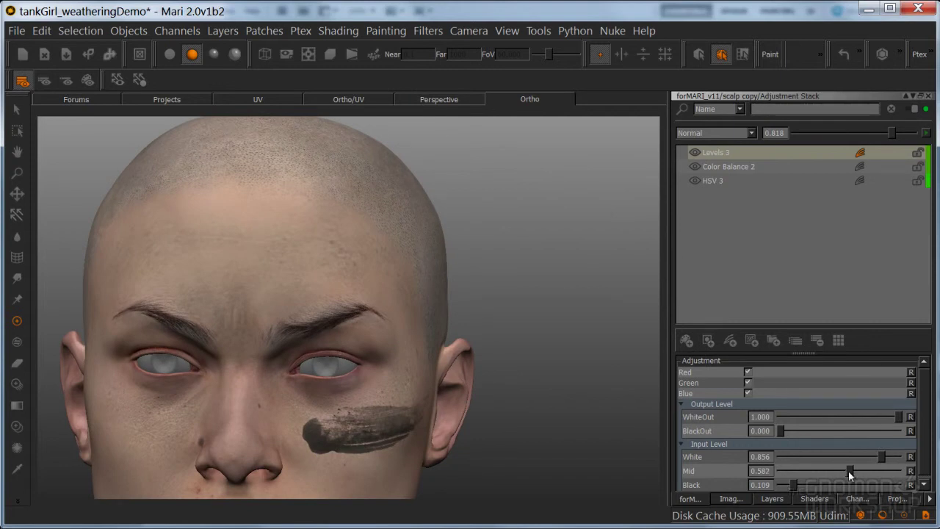
Set the opacity of the scalp copy's Color Balance 2 adjustment to 0.724
left_click(693, 167)
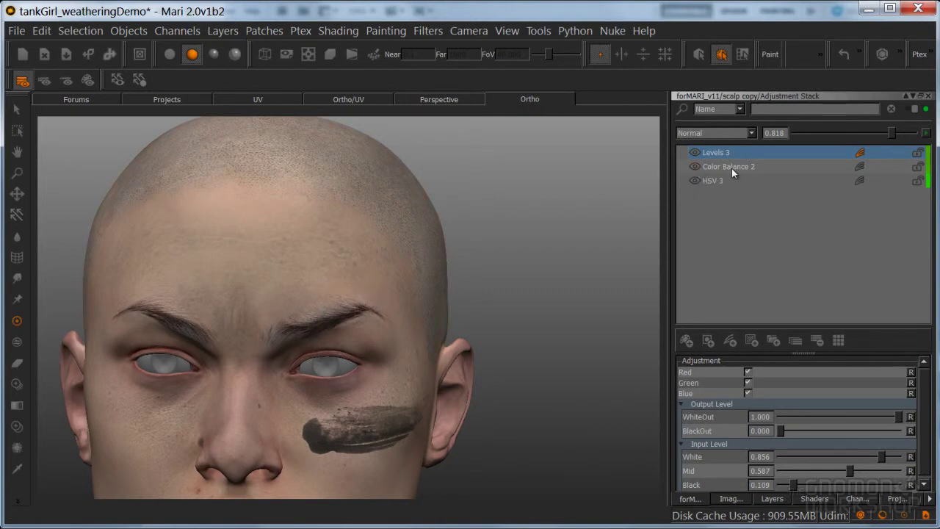
left_click(731, 168)
left_click_drag(913, 133, 879, 132)
Examine how the scalp's tone matches the face skin from the front and the side in lit shading
middle_click_drag(484, 305, 551, 297, "alt")
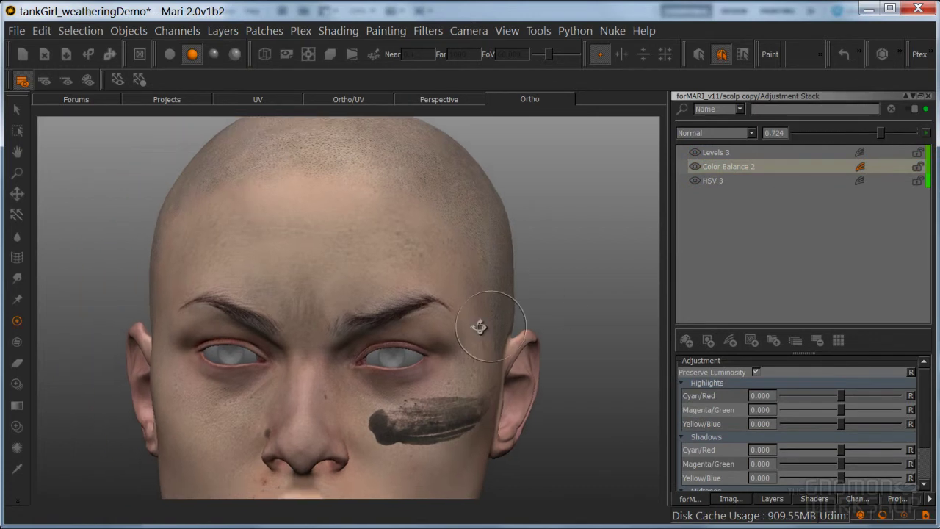
left_click_drag(551, 296, 600, 321, "alt")
middle_click_drag(600, 321, 618, 321, "alt")
left_click_drag(533, 327, 526, 343, "alt")
right_click_drag(527, 343, 488, 345, "alt")
left_click_drag(507, 344, 444, 346, "alt")
middle_click_drag(492, 344, 418, 328, "alt")
left_click_drag(446, 323, 419, 316, "alt")
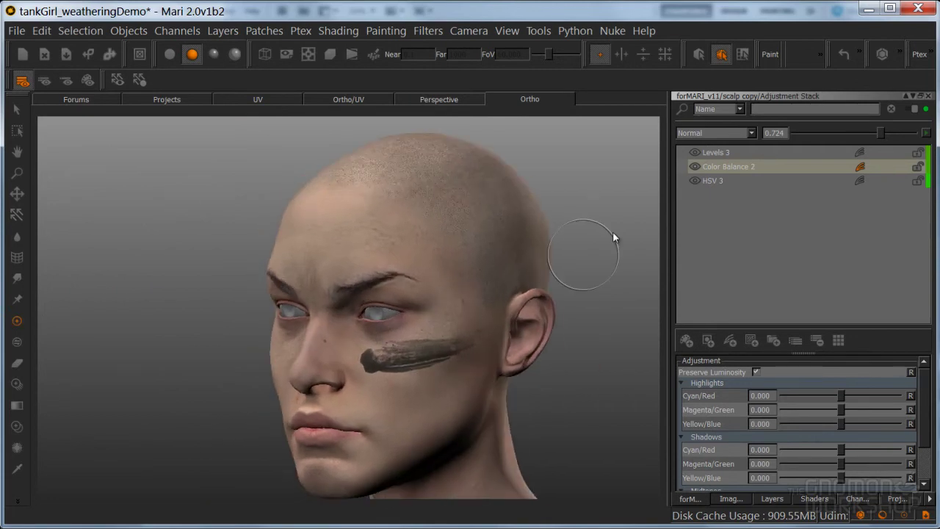
Duplicate the scalp copy layer and move the duplicate above facePaint copy 2 in the subdermal_COL group
left_click(928, 97)
left_click(738, 499)
left_click(724, 212)
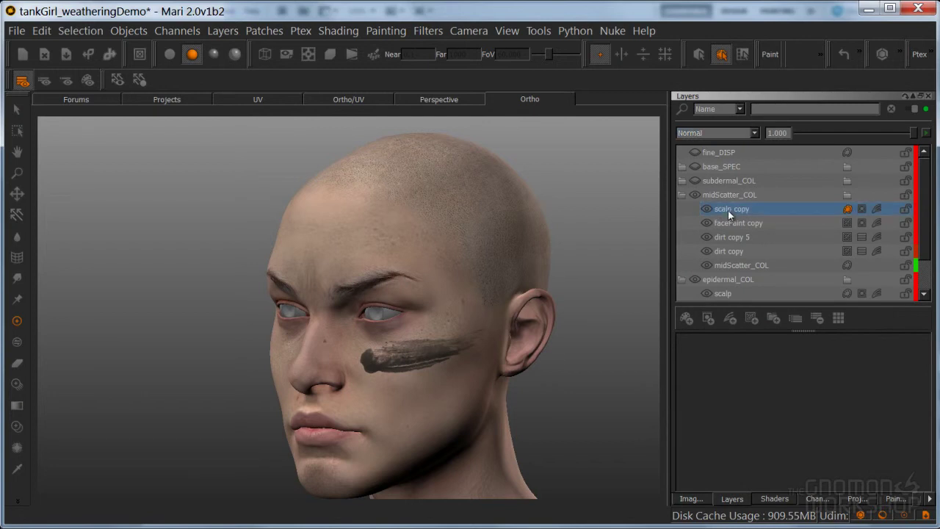
key("ctrl+d")
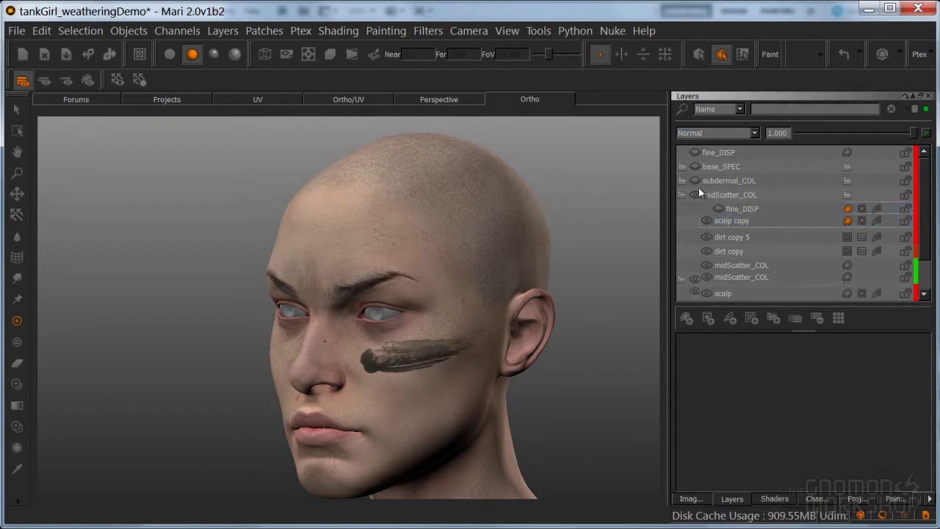
left_click(683, 181)
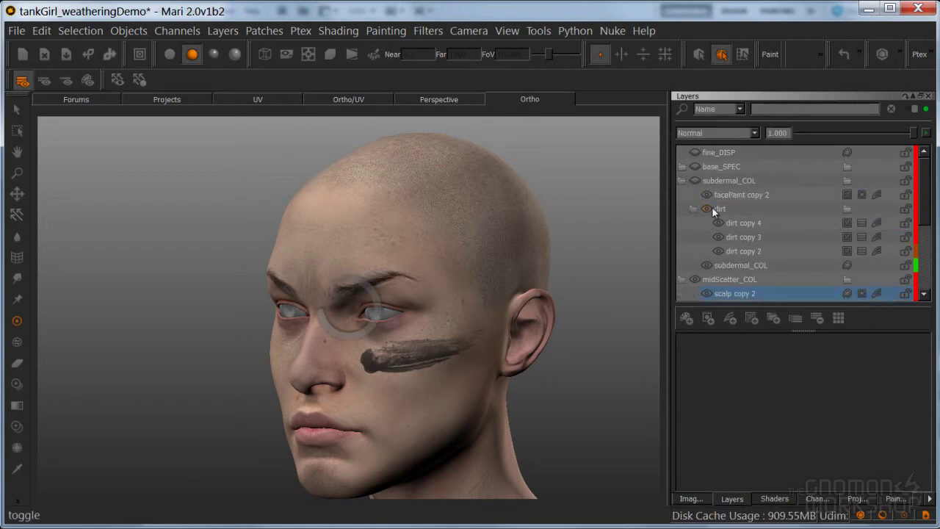
left_click_drag(731, 294, 737, 189)
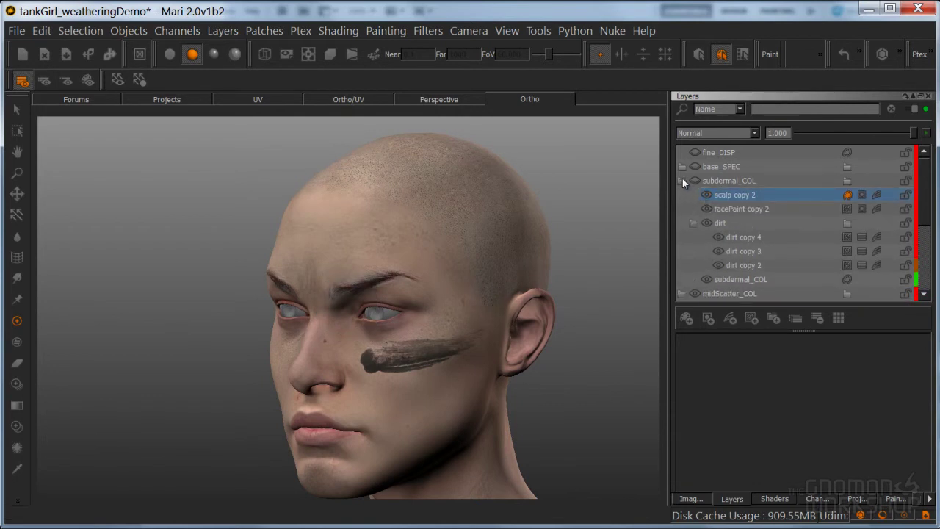
Show the subdermal_COL group instead of midScatter_COL and open the docked adjustment stack of scalp copy 2
left_click(683, 182)
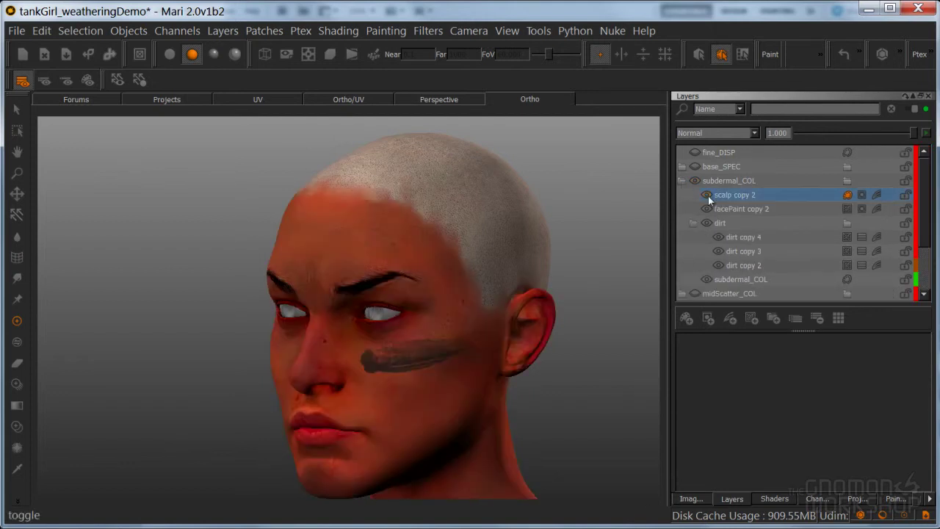
left_click(877, 196)
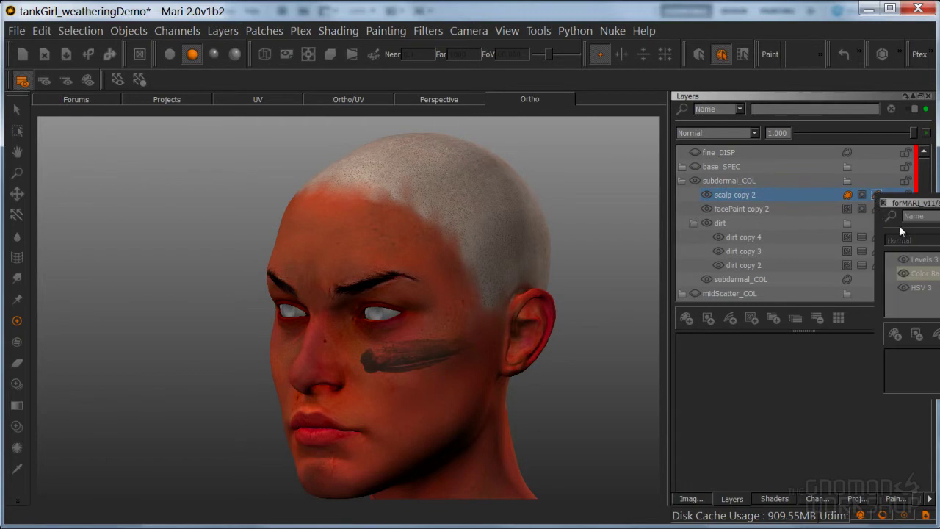
left_click_drag(906, 204, 771, 147)
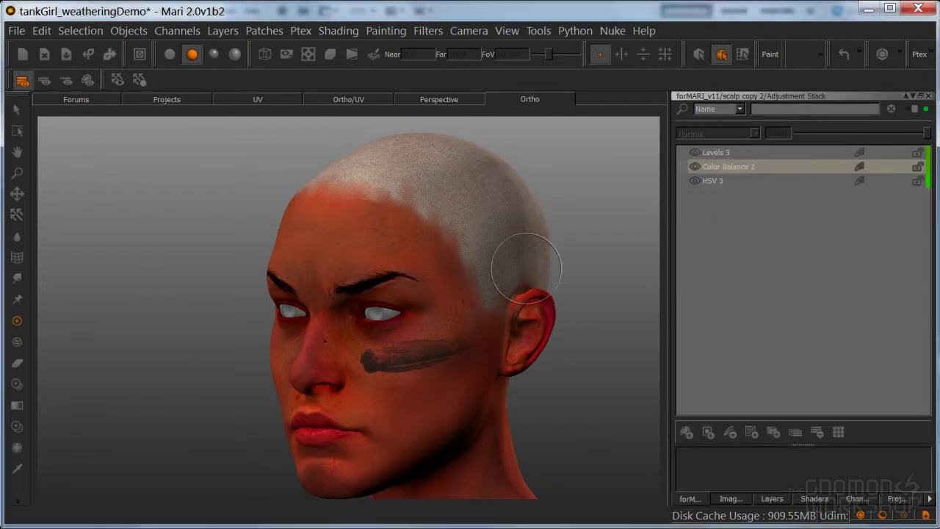
middle_click_drag(504, 277, 548, 284, "alt")
right_click_drag(544, 285, 519, 323, "alt")
middle_click_drag(529, 262, 508, 311, "alt")
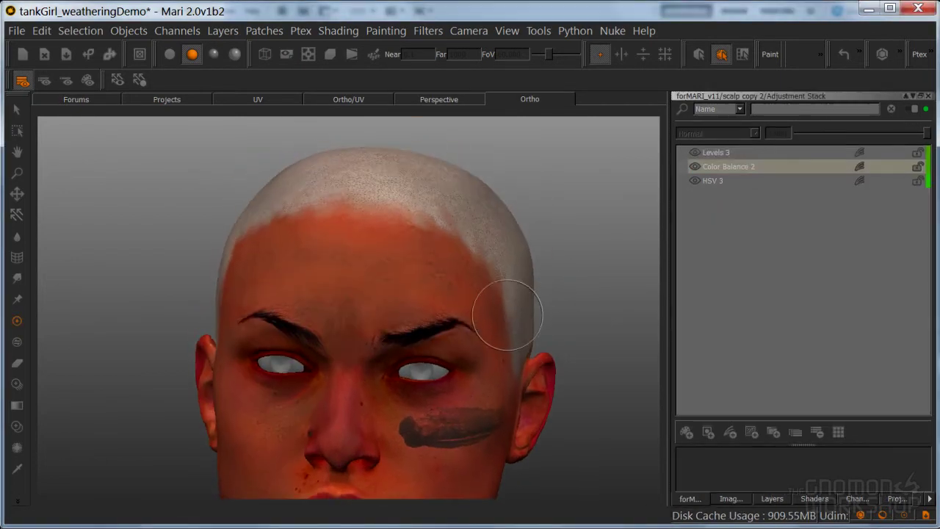
Use flat shading, enlarge the adjustment settings area and set the Mid input level of Levels 3 to 0.698
left_click(169, 54)
left_click(743, 168)
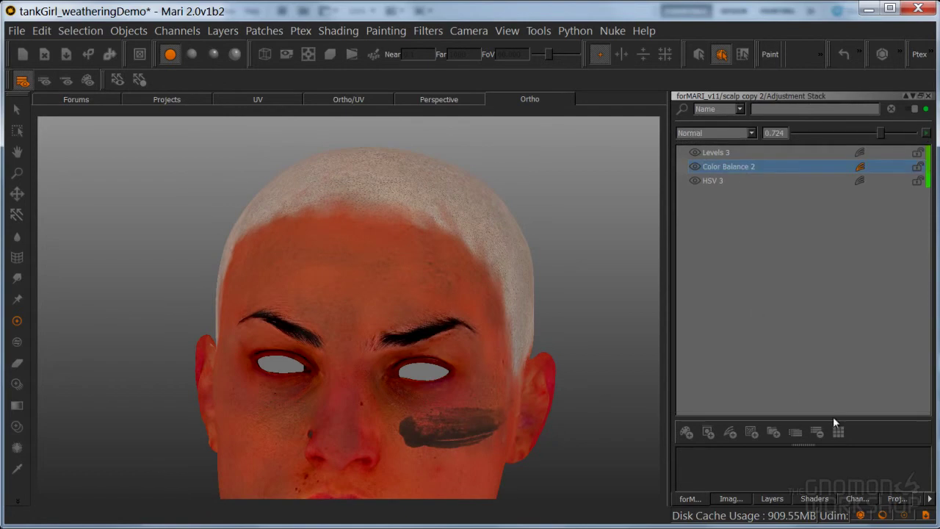
key("Up")
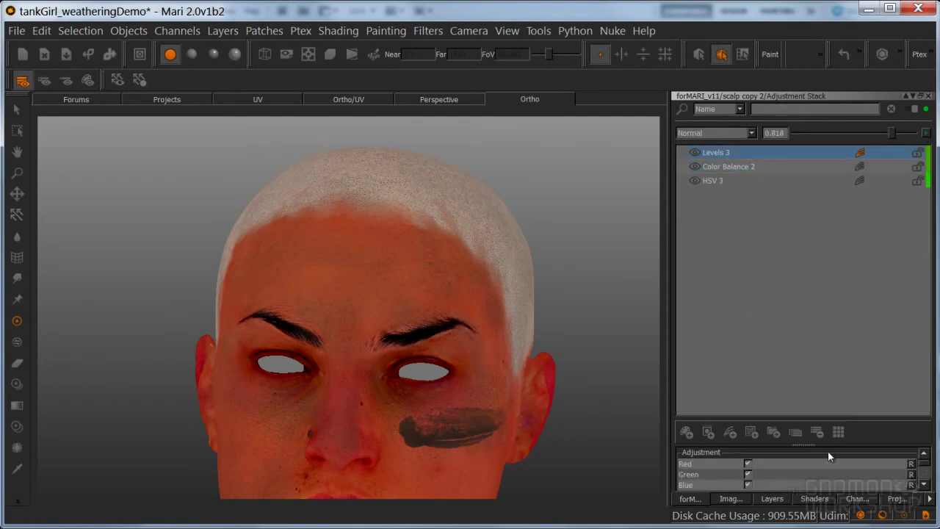
left_click_drag(801, 443, 801, 326)
left_click_drag(856, 444, 871, 445)
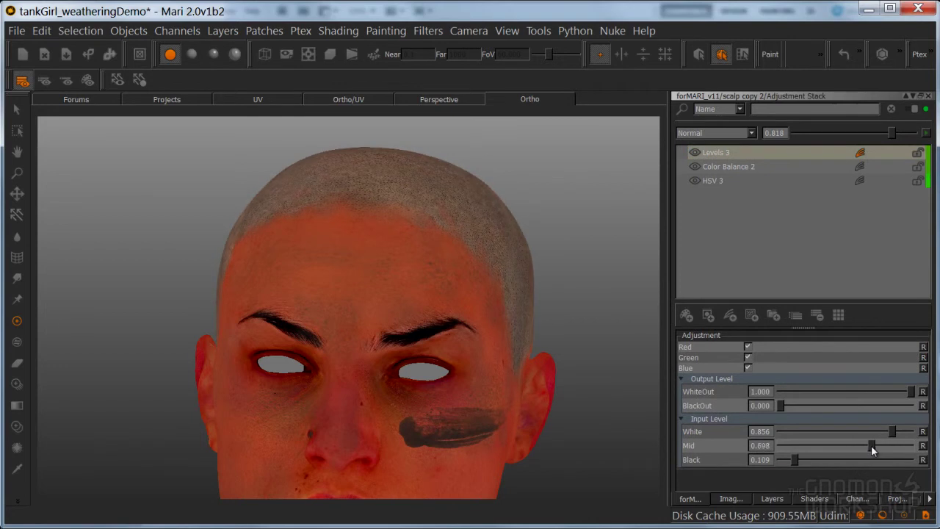
Set the Color Balance 2 midtones to -0.204 for Cyan/Red and 0.163 for Yellow/Blue
left_click(722, 166)
left_click(927, 421)
mouse_move(843, 481)
left_mouse_down()
mouse_move(851, 483)
mouse_move(829, 453)
left_mouse_up()
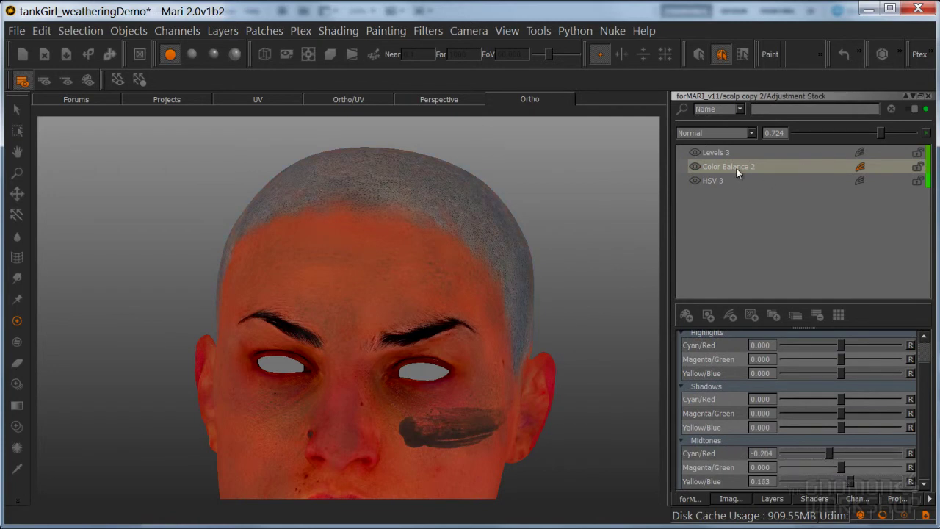
Set the Levels 3 input levels to 0.671 for Mid and 0.104 for Black, and check the scalp in lit shading
left_click(717, 152)
left_click_drag(873, 444, 868, 444)
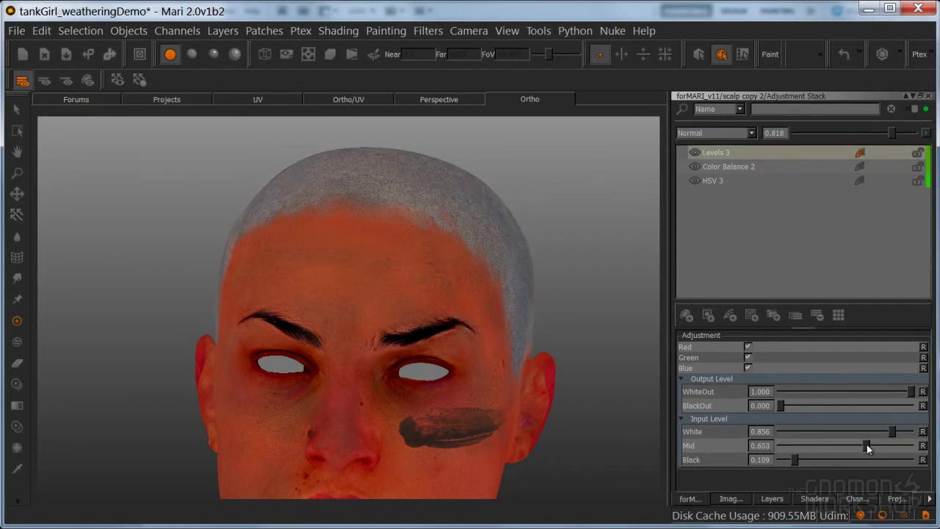
left_click_drag(793, 460, 795, 462)
left_click_drag(780, 405, 777, 405)
left_click_drag(591, 388, 474, 321, "alt")
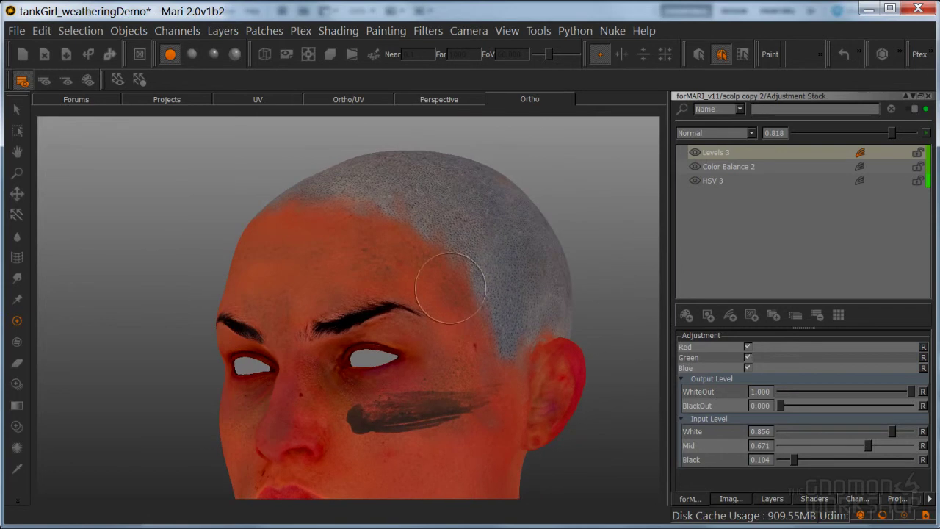
left_click(192, 53)
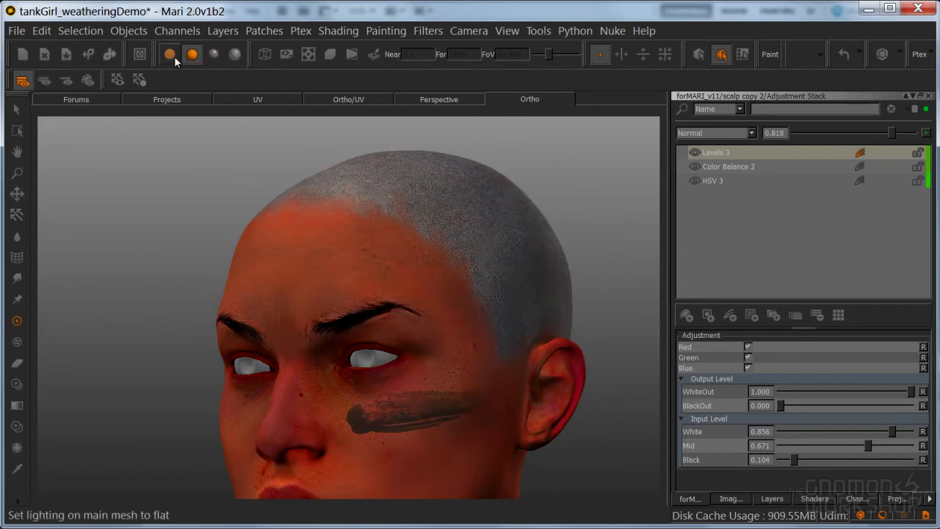
Lower the opacity of Color Balance 2 to 0.389 and check the scalp from the front in lit and flat shading
left_click(770, 166)
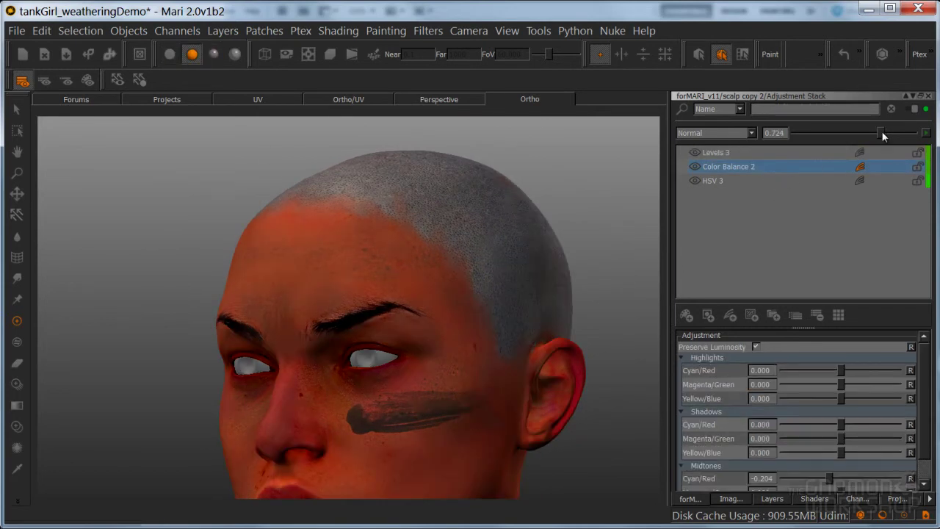
left_click(881, 135)
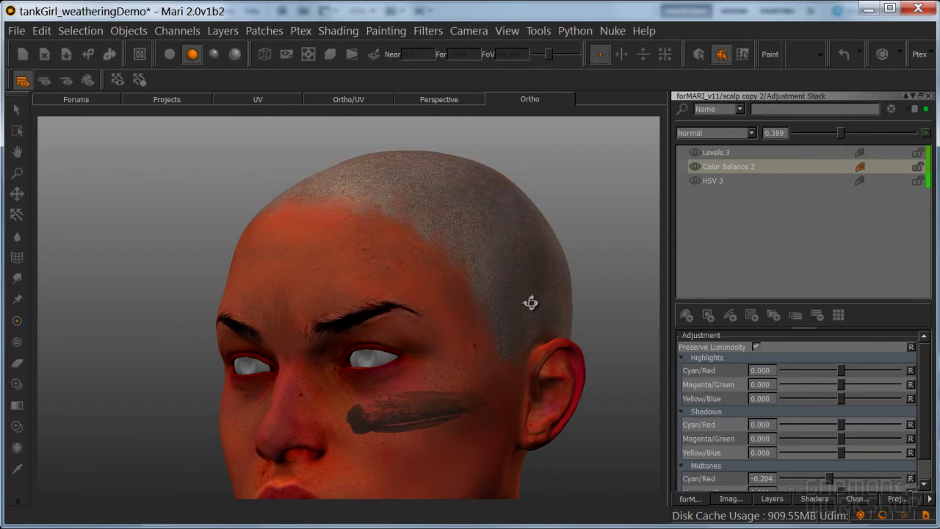
left_click_drag(496, 294, 540, 297, "alt")
left_click(169, 55)
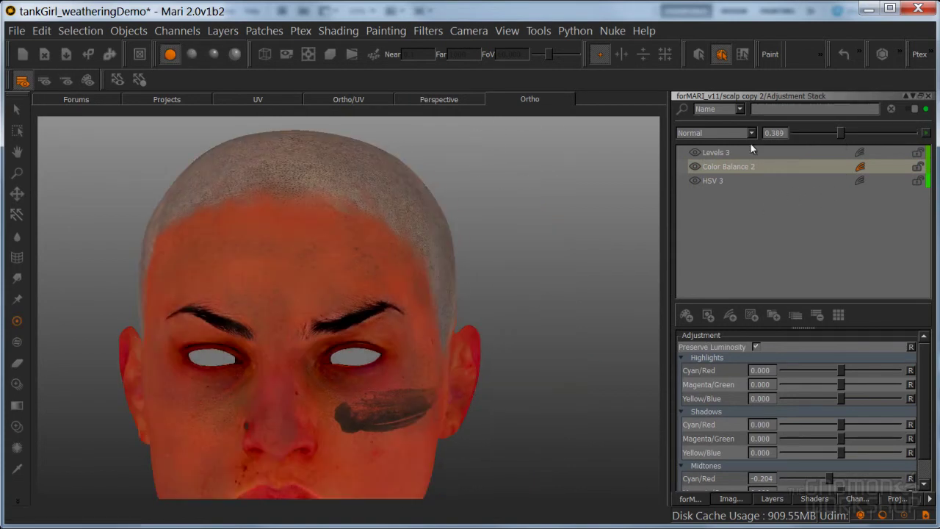
Set the WhiteOut output level of Levels 3 to 0.932 and slightly raise the opacity of Color Balance 2
left_click(725, 152)
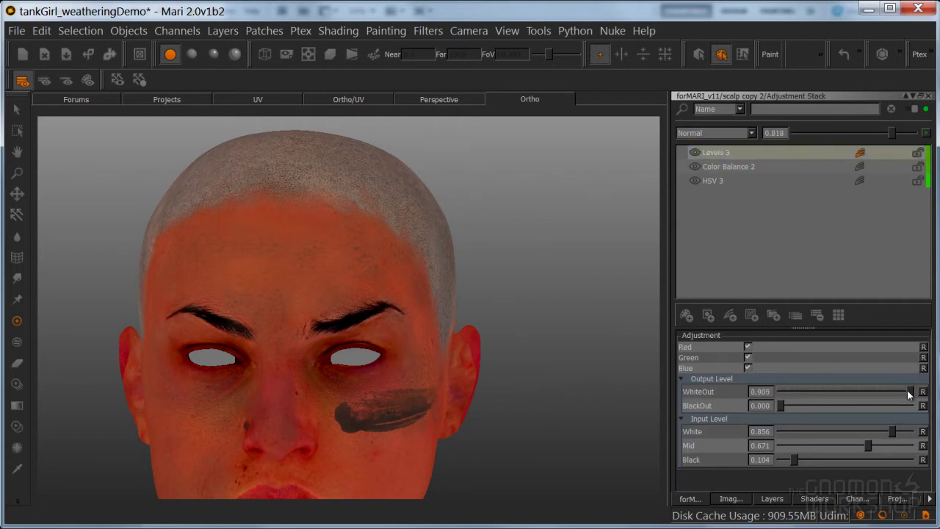
left_click_drag(911, 391, 894, 396)
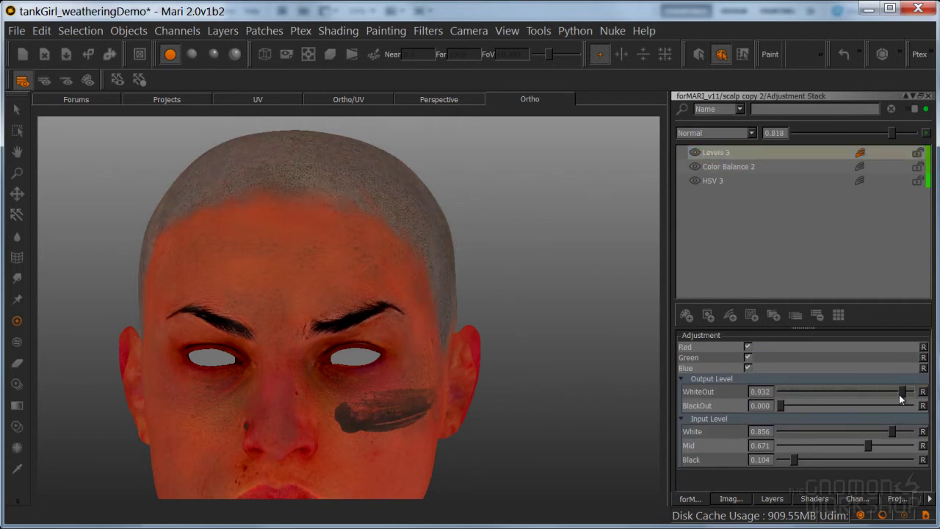
left_click(836, 165)
mouse_move(840, 131)
left_mouse_down()
mouse_move(859, 136)
mouse_move(853, 132)
left_mouse_up()
middle_click_drag(504, 310, 601, 264)
Close the adjustment stack, make the mask of scalp copy 2 active for painting, and hide the palettes to enlarge the canvas
left_click(928, 96)
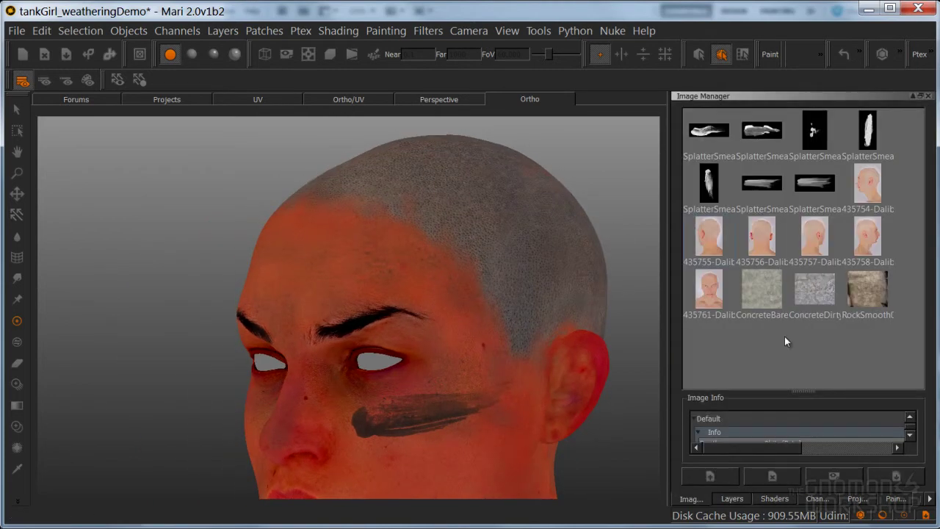
left_click(733, 498)
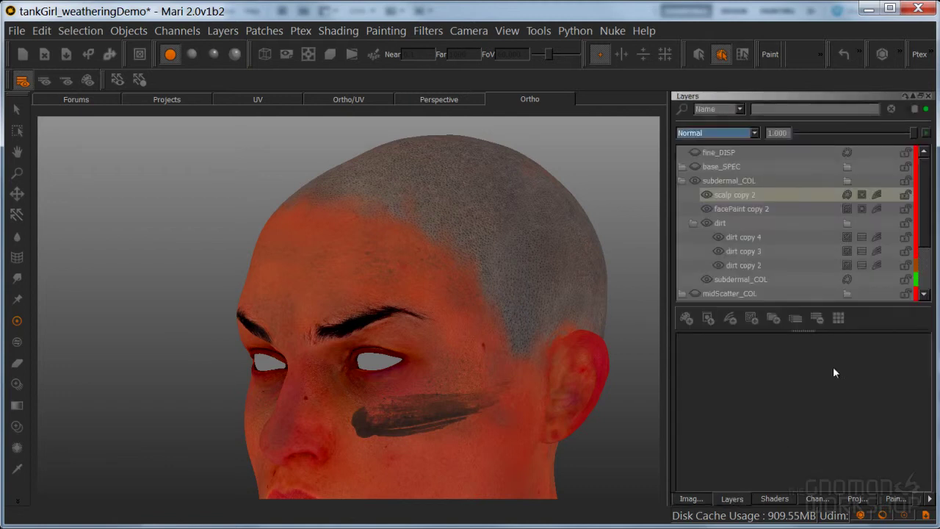
left_click(861, 196)
left_click(693, 222)
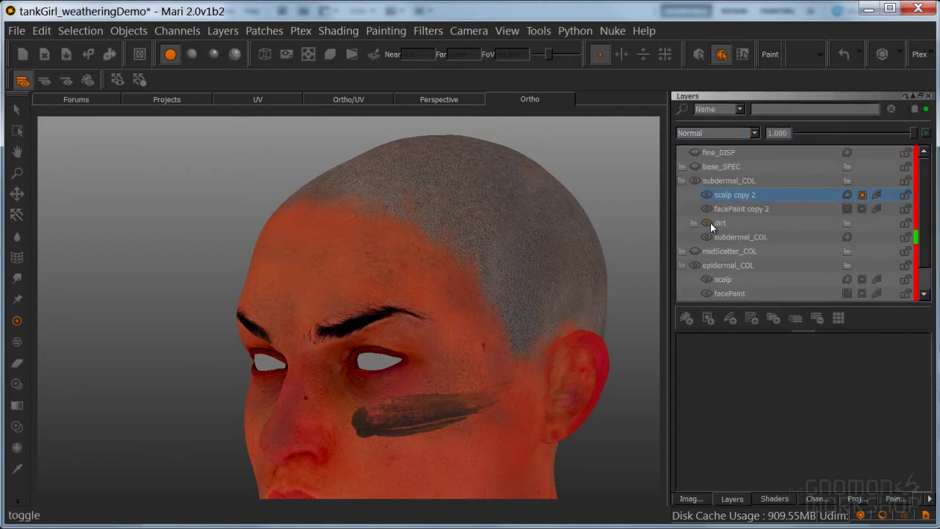
left_click_drag(637, 264, 419, 294, "alt")
key("Tab")
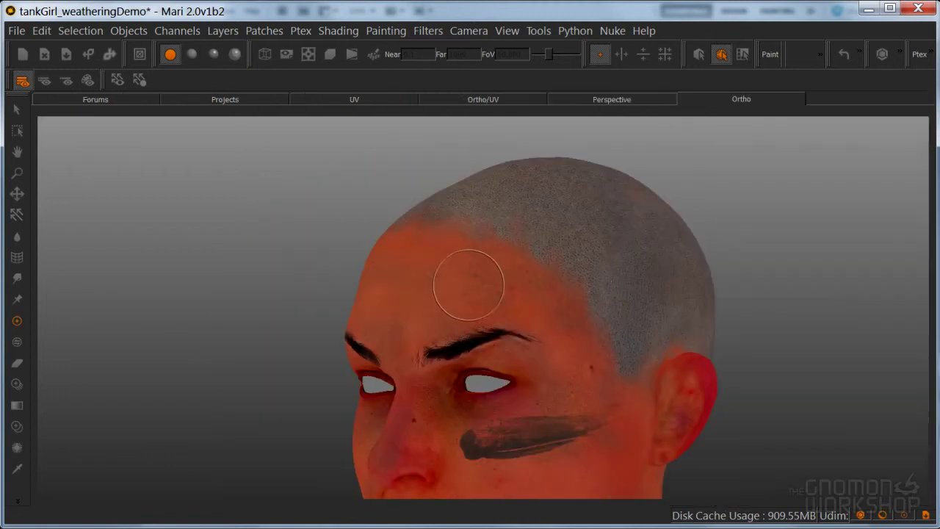
Paint the scalp copy 2 mask to soften the hairline along the forehead and temple down to the front of the ear
scroll(468, 296, "up", 5)
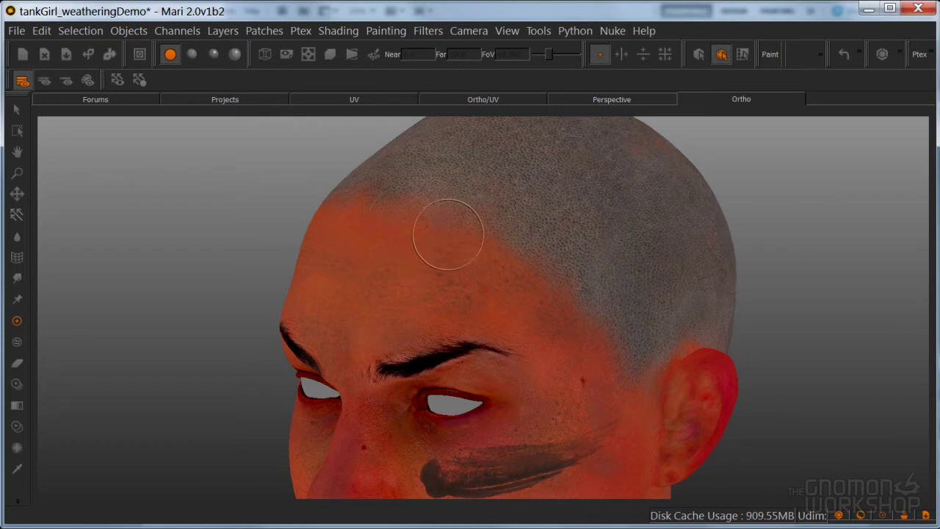
left_click_drag(426, 203, 422, 208, "shift")
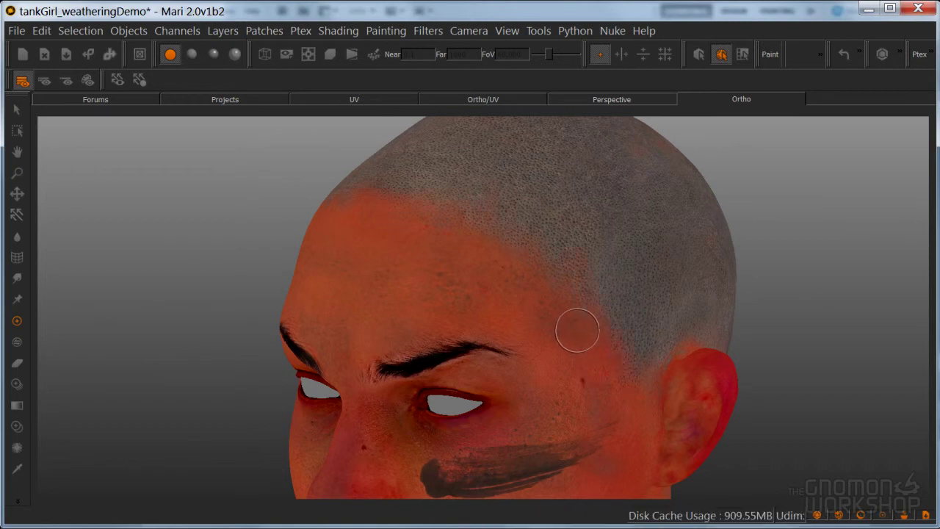
mouse_move(602, 330)
middle_mouse_down()
mouse_move(541, 335)
mouse_move(561, 325)
middle_mouse_up()
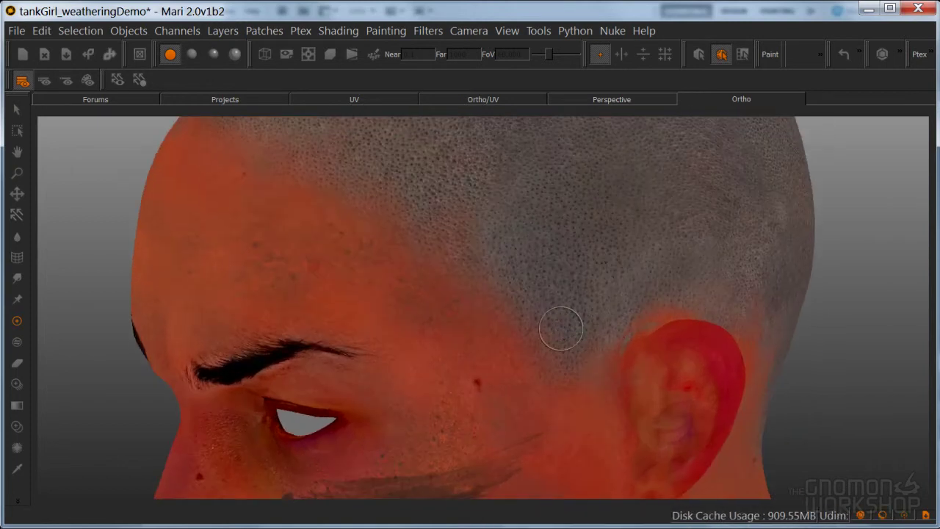
left_click_drag(652, 340, 628, 339, "shift")
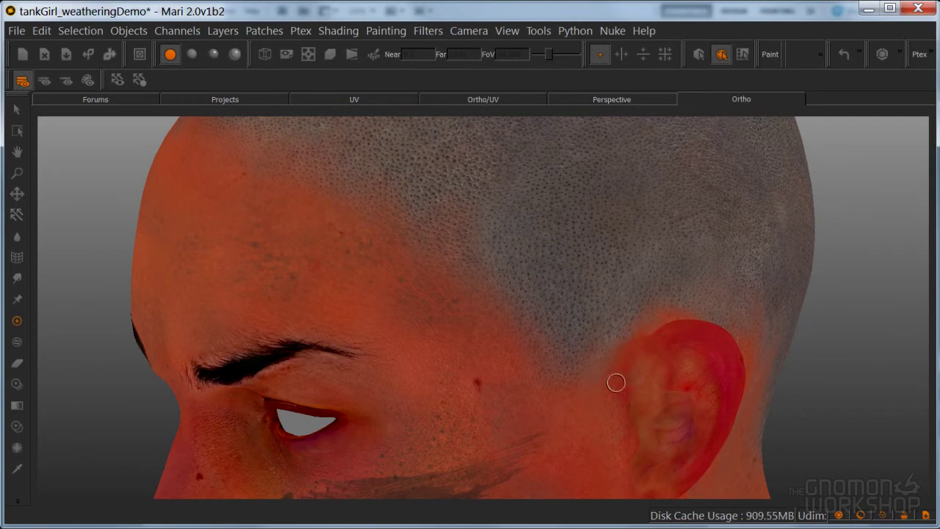
Paint the mask to blend the scalp edge behind the same ear and toward the nape
middle_click_drag(676, 331, 532, 346)
middle_click_drag(579, 365, 592, 403)
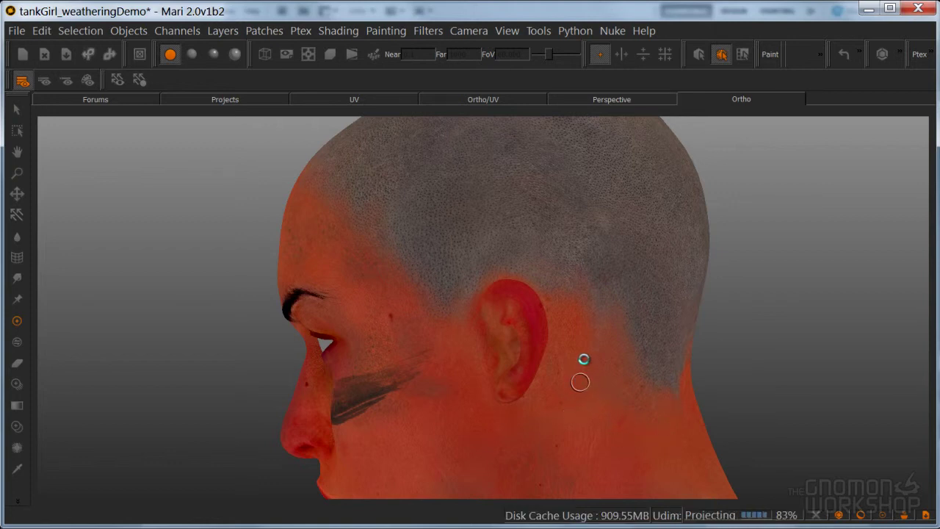
middle_click_drag(648, 342, 616, 415)
Resize the brush and blend the mask's edge along the forehead, temple and sideburn on the head's other side
left_click_drag(475, 199, 529, 199, "shift")
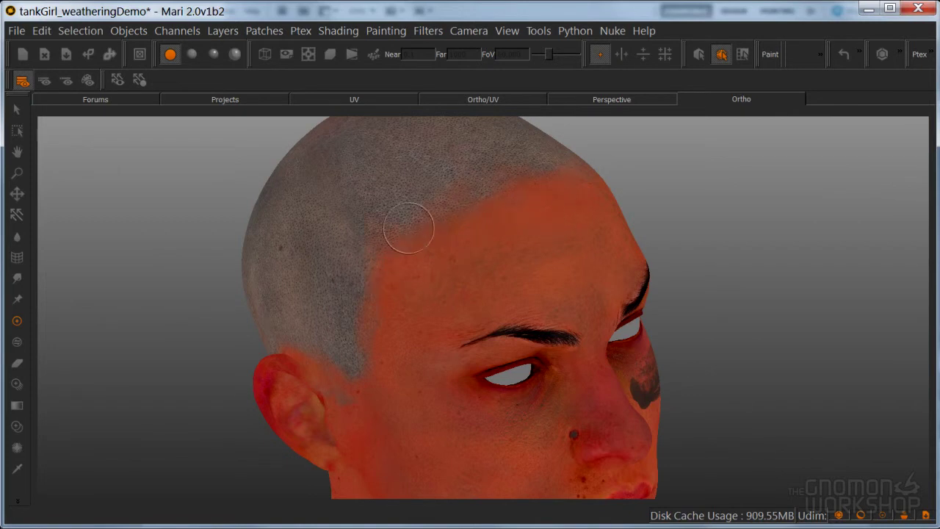
mouse_move(339, 401)
left_mouse_down()
mouse_move(346, 423)
mouse_move(349, 407)
mouse_move(337, 407)
left_mouse_up()
key("r")
key("r")
left_click_drag(366, 312, 401, 313)
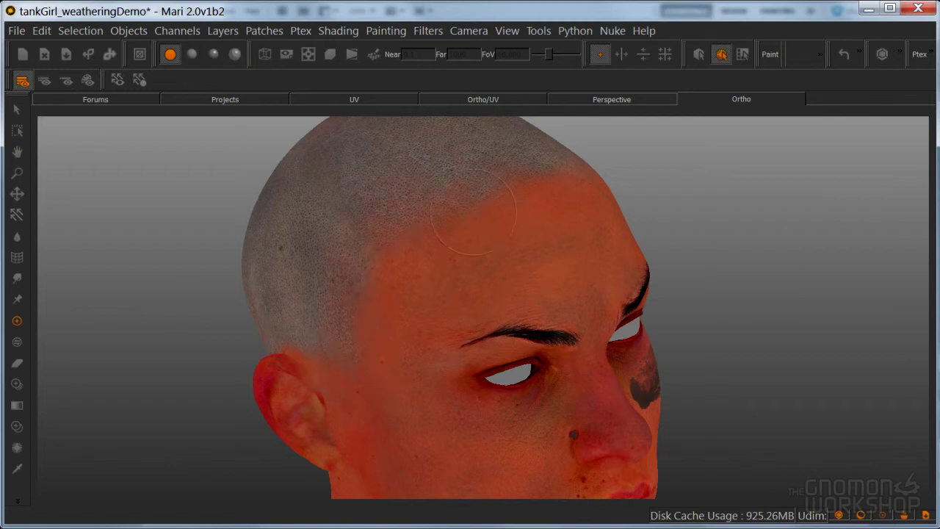
key("b")
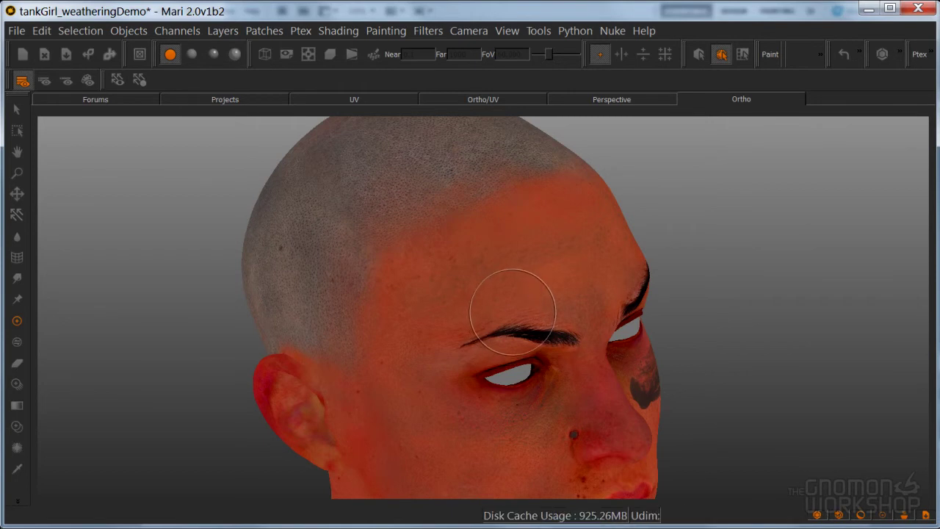
Touch up the scalp copy 2 mask along the forehead and temple hairline so the stubble fades into the skin
mouse_move(541, 309)
middle_mouse_down()
mouse_move(409, 289)
mouse_move(478, 291)
mouse_move(566, 231)
middle_mouse_up()
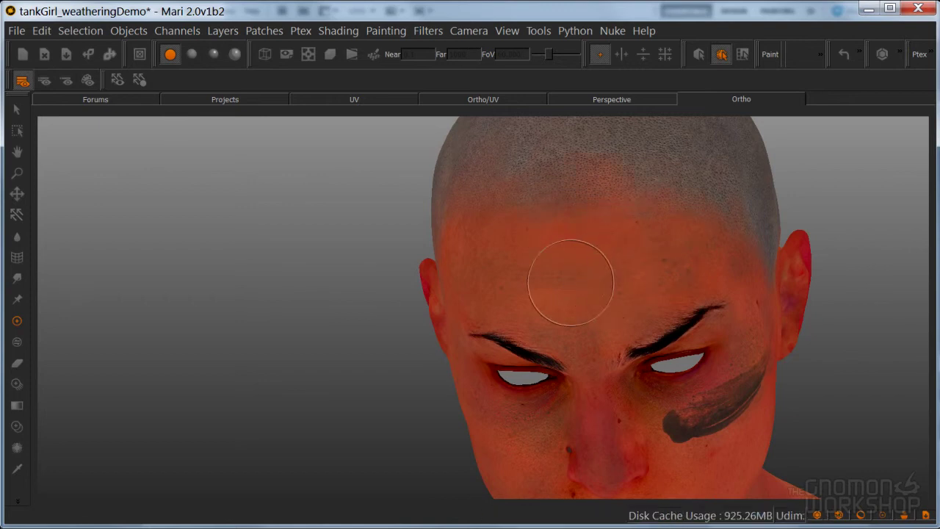
middle_click_drag(515, 269, 536, 247)
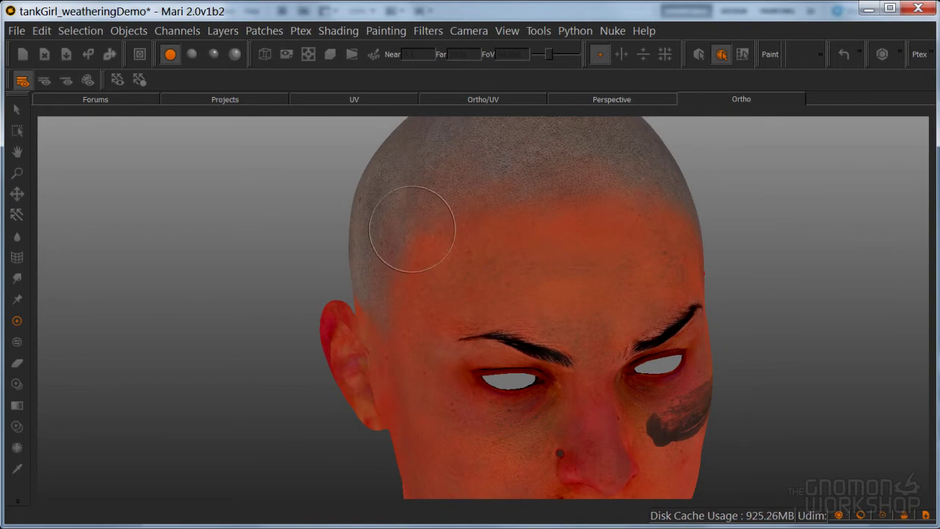
left_click_drag(445, 253, 422, 244, "shift")
mouse_move(562, 272)
middle_mouse_down()
mouse_move(526, 290)
mouse_move(526, 352)
middle_mouse_up()
key("ctrl+Down")
key("ctrl+Up")
right_click_drag(526, 352, 586, 304, "alt")
Switch to basic lighting, bring the palettes back, and inspect the blended scalp from the front and side
left_click(192, 54)
right_click_drag(294, 157, 462, 271, "alt")
middle_click_drag(463, 271, 439, 267)
left_click_drag(438, 267, 466, 267, "alt")
key("Tab")
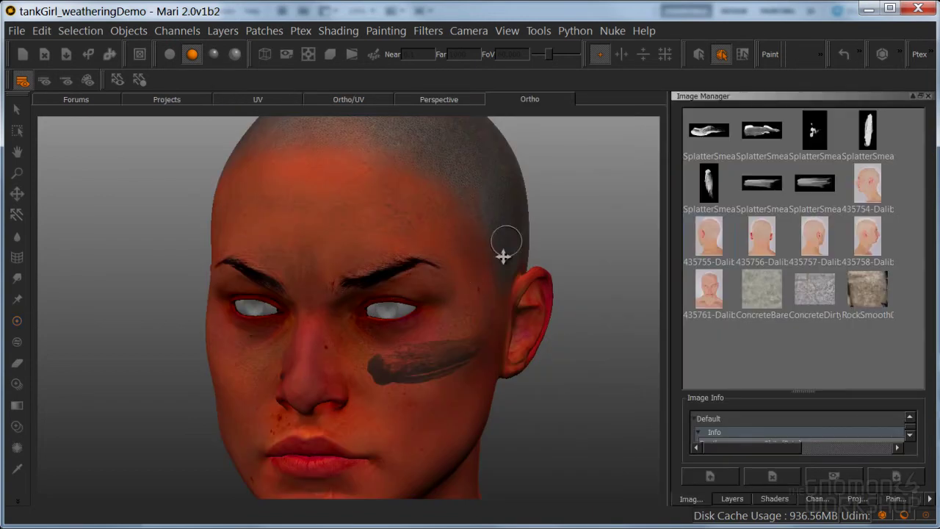
middle_click_drag(504, 233, 506, 306, "alt")
left_click_drag(506, 306, 526, 273, "alt")
Collapse the subdermal_COL group and compare the scalp across the subdermal, midScatter and epidermal groups by toggling their visibility
left_click(732, 499)
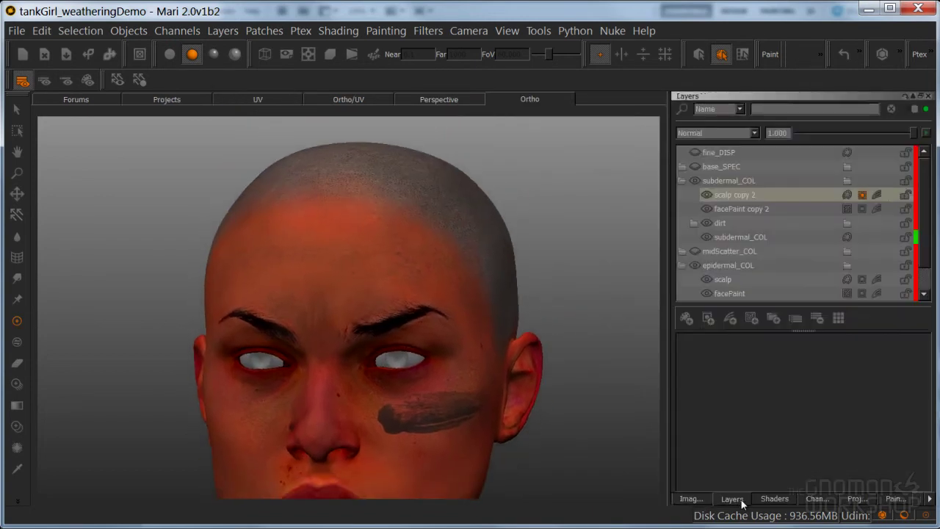
left_click(682, 182)
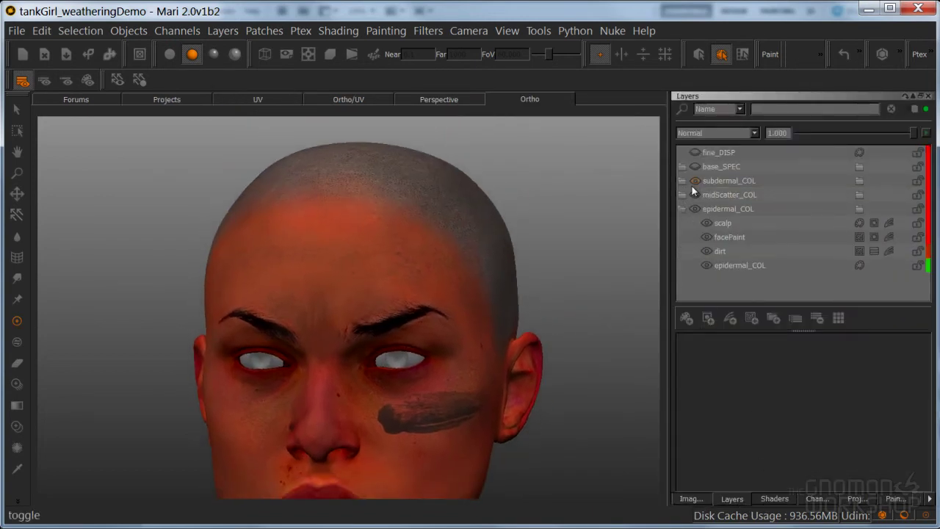
left_click(694, 181)
mouse_move(510, 287)
left_mouse_down("alt")
mouse_move(526, 262)
mouse_move(506, 247)
mouse_move(530, 271)
left_mouse_up("alt")
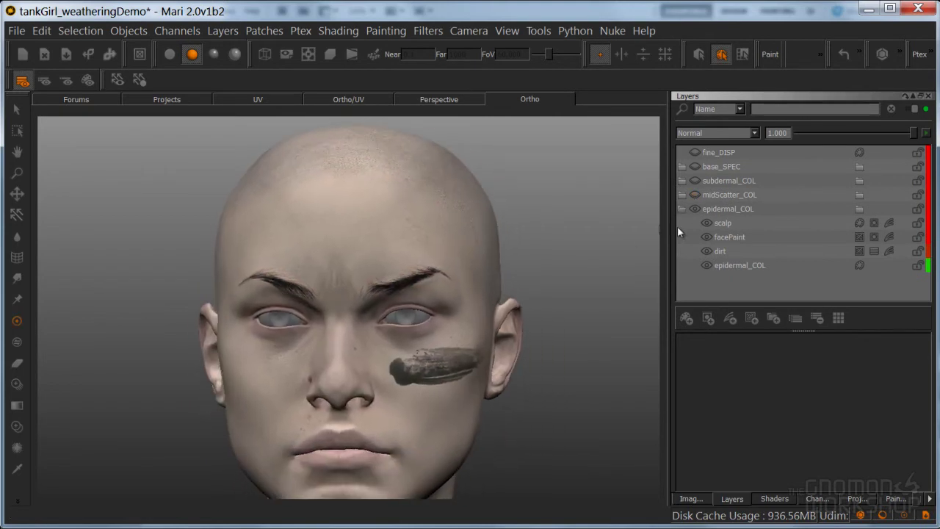
left_click(694, 192)
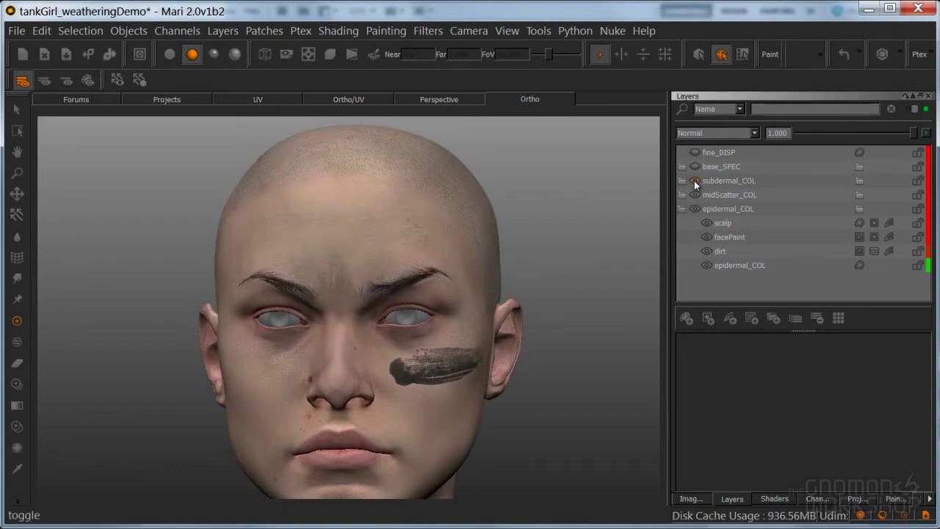
left_click(694, 182)
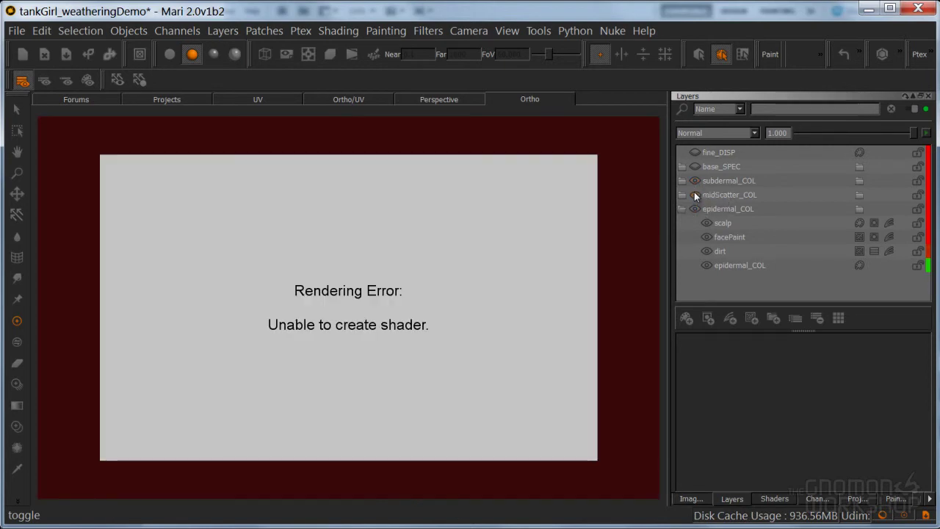
left_click(694, 194)
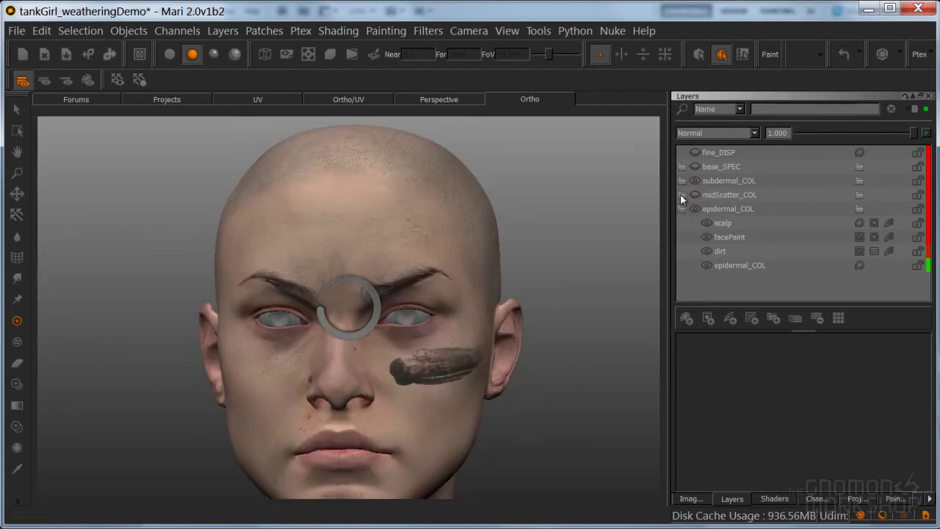
mouse_move(584, 252)
left_mouse_down("alt")
mouse_move(566, 262)
mouse_move(588, 264)
left_mouse_up("alt")
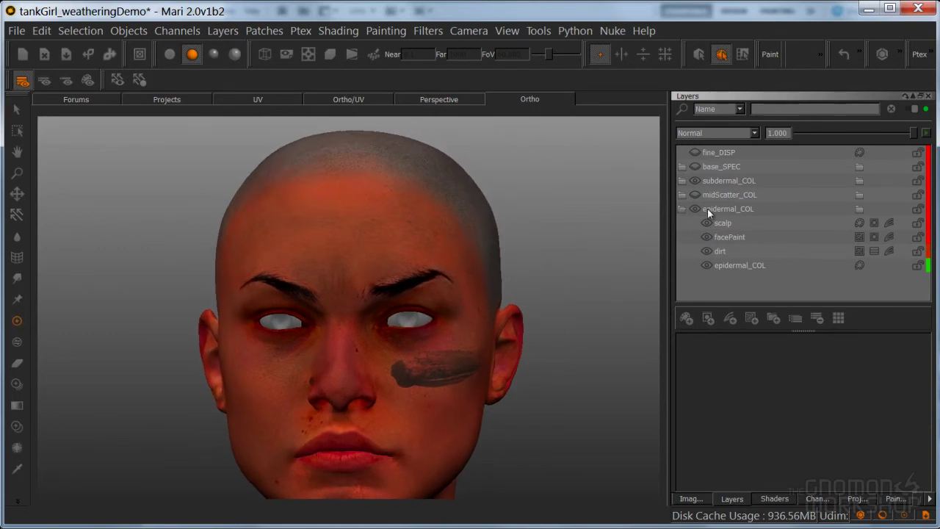
Duplicate the epidermal scalp layer and place the copy at the top of the base_SPEC group
left_click(721, 223)
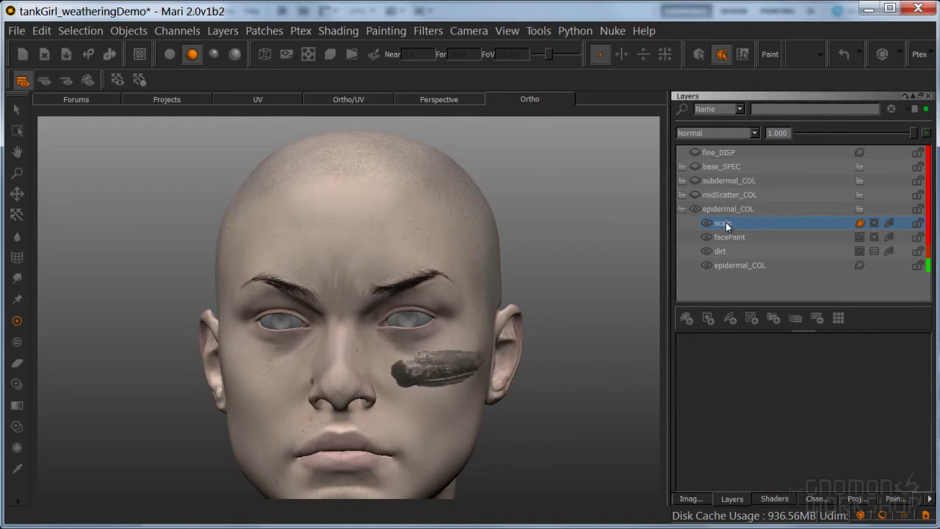
key("ctrl+d")
left_click(682, 167)
left_click_drag(727, 265, 703, 180)
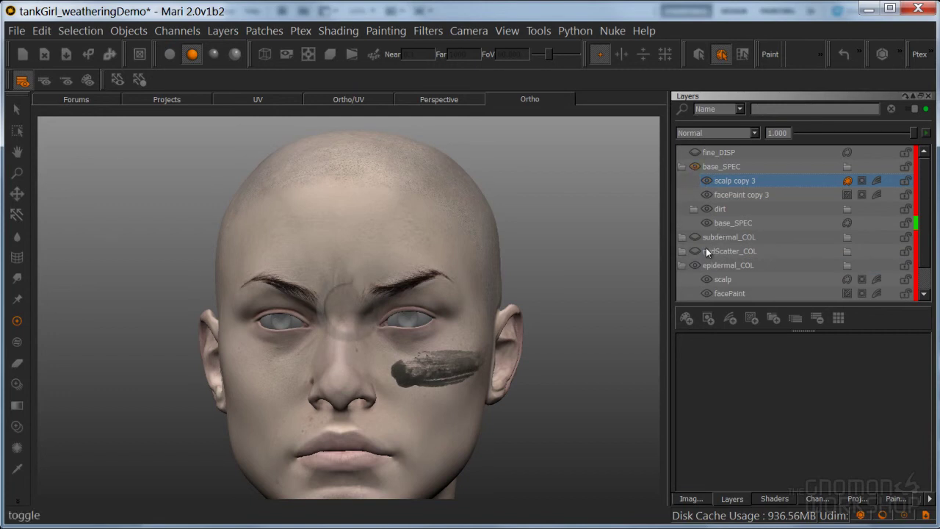
Show base_SPEC and replace the adjustments in scalp copy 3's adjustment stack with a Luminosity adjustment
left_click(873, 180)
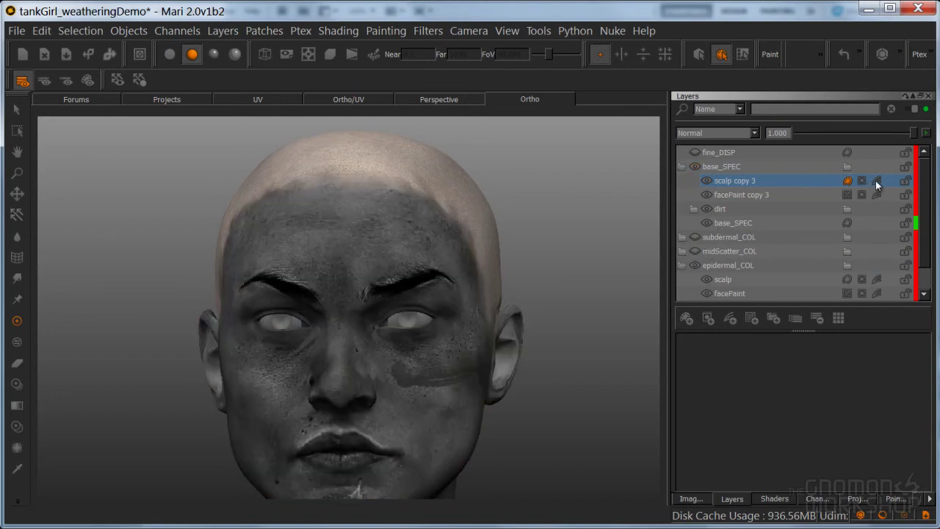
left_click(876, 182)
left_click_drag(885, 185, 742, 210)
left_click(717, 154)
left_click(721, 181, "shift")
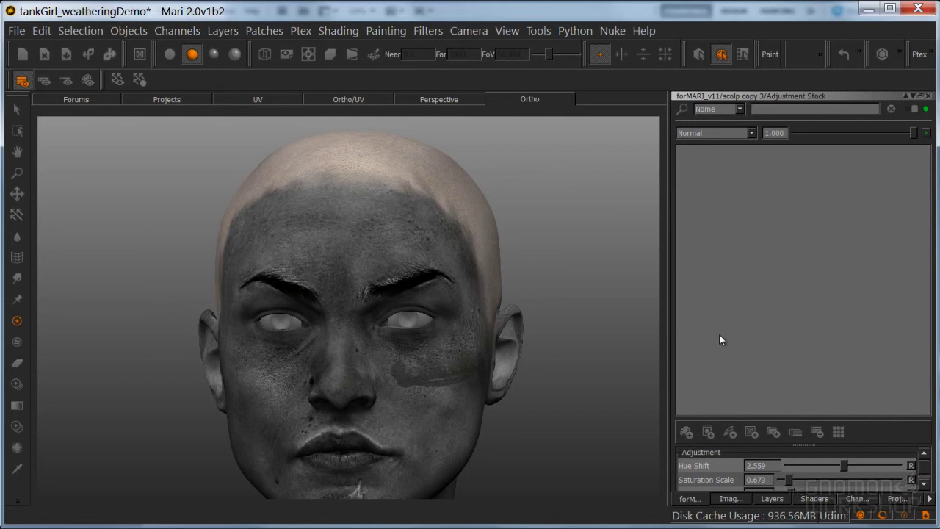
left_click(731, 432)
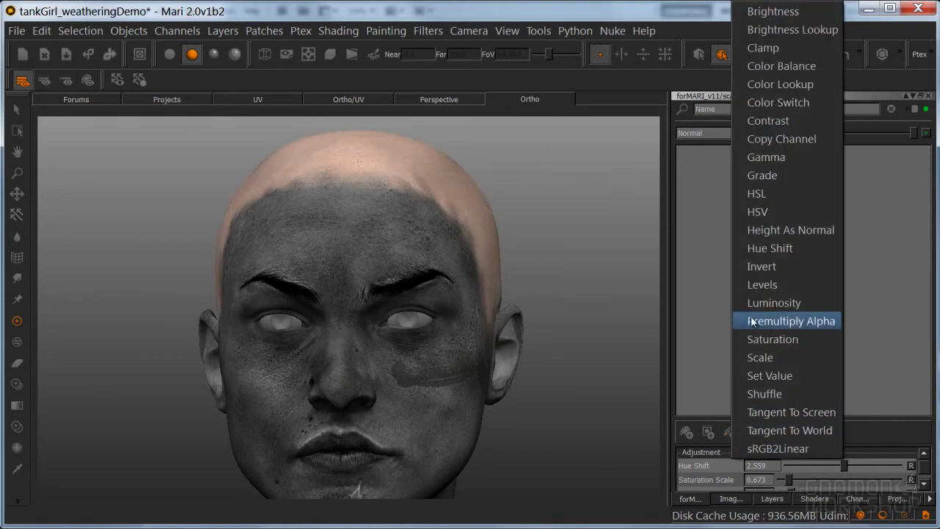
left_click(757, 302)
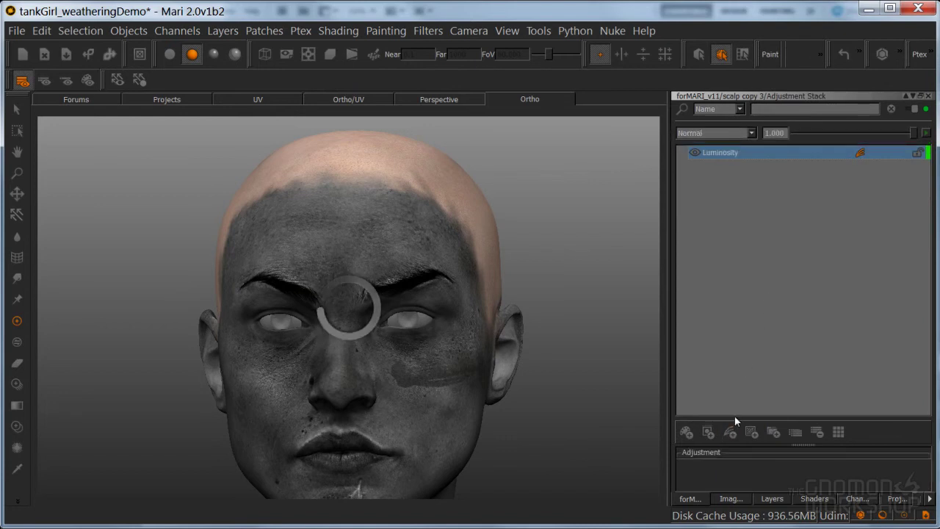
left_click(928, 97)
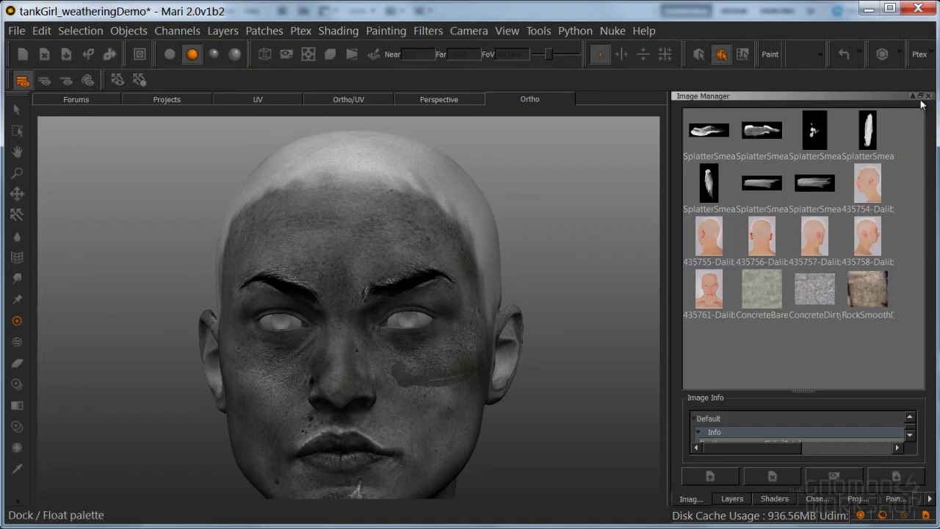
Set scalp copy 3's blend mode to Multiply and check the darkened scalp up close
left_click(733, 499)
left_click(732, 178)
left_click(740, 135)
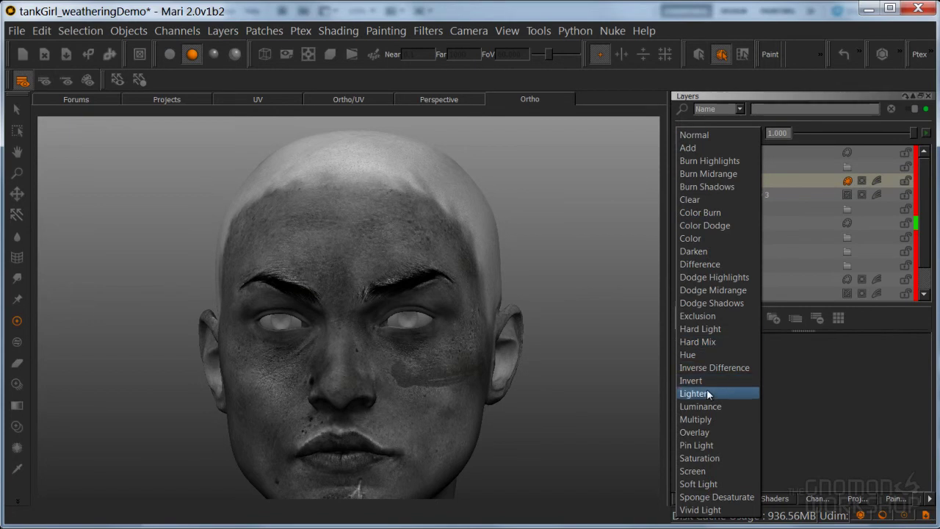
left_click(707, 419)
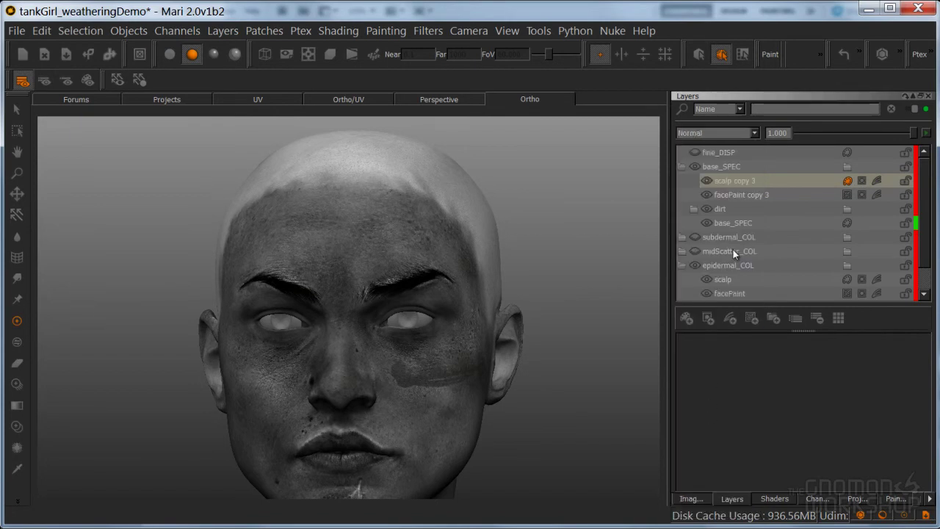
middle_click_drag(510, 302, 455, 396, "alt")
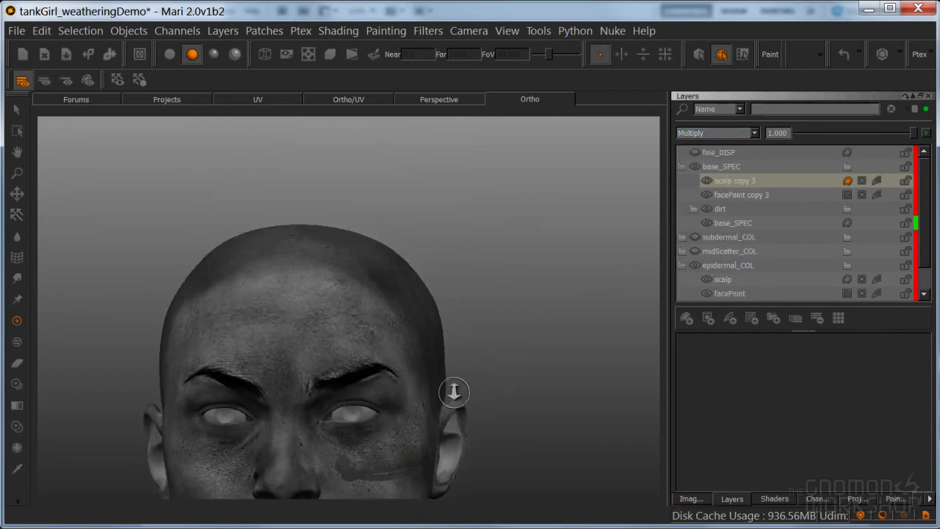
scroll(454, 396, "up", 5)
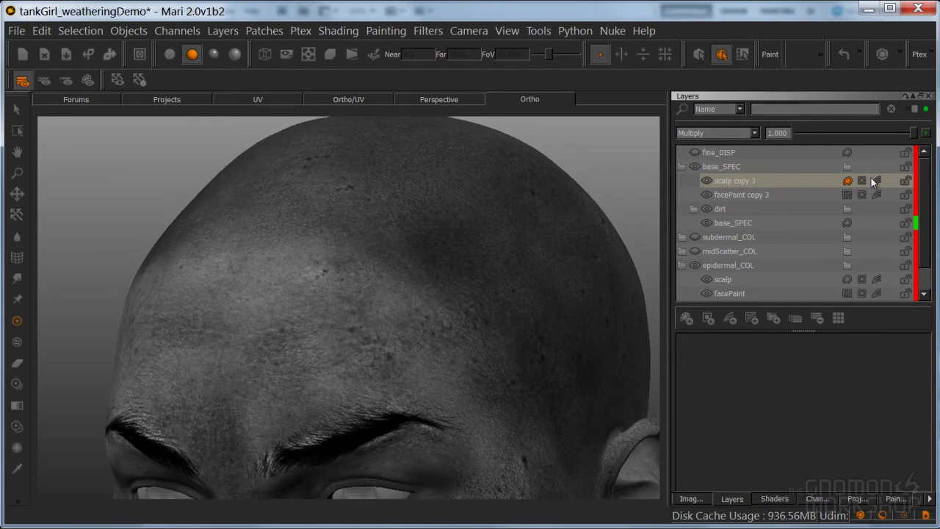
Add a Levels adjustment above Luminosity in scalp copy 3's adjustment stack and enlarge its settings area
left_click(874, 181)
left_click(725, 431)
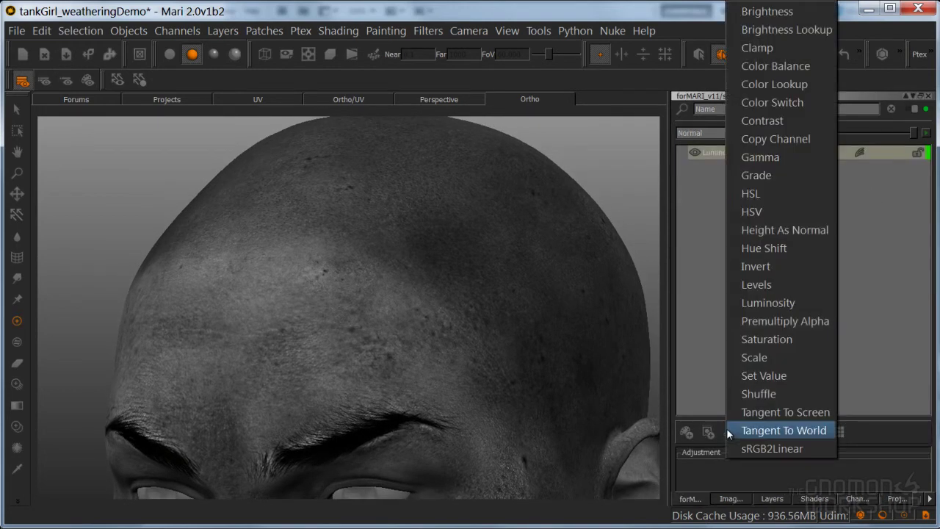
left_click(764, 302)
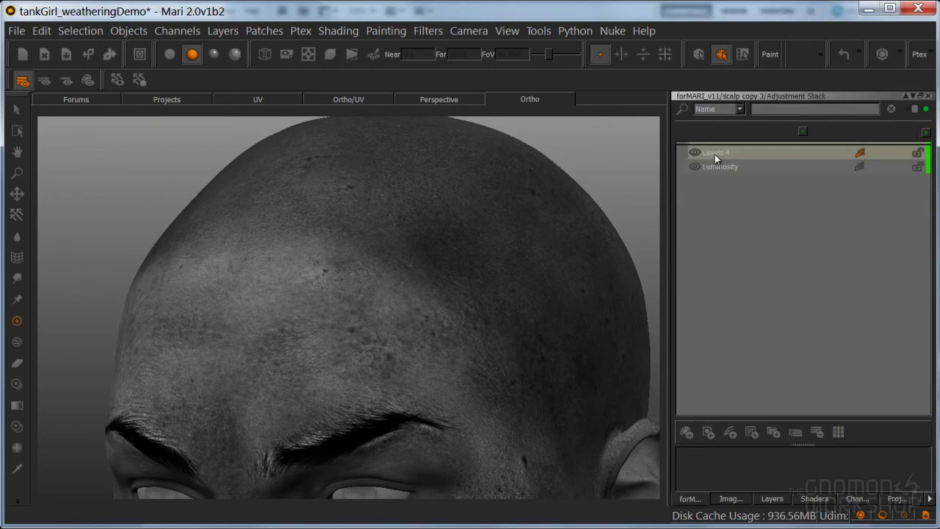
left_click_drag(800, 444, 803, 320)
Set the Levels input White to 0.712, Mid to 0.658 and Black to 0.523 to sharpen the stubble, and close the stack
left_click_drag(911, 424, 888, 423)
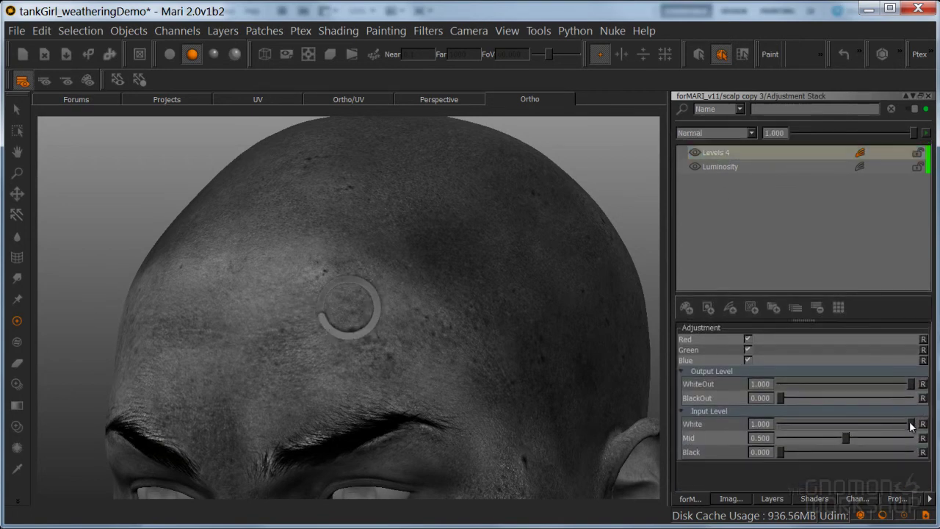
left_click_drag(780, 452, 872, 431)
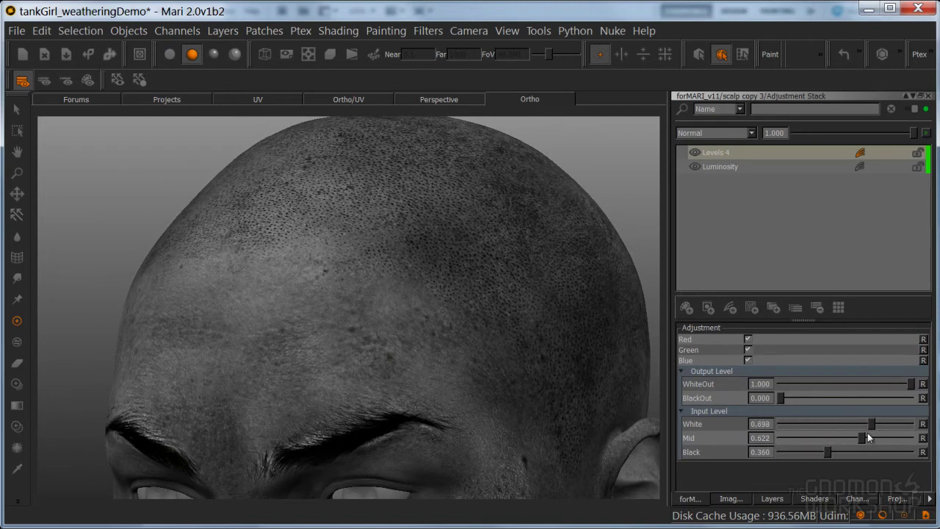
left_click_drag(862, 438, 864, 439)
left_click_drag(275, 330, 367, 336, "alt")
right_click_drag(367, 336, 294, 334, "alt")
middle_click_drag(414, 334, 466, 321, "alt")
left_click_drag(466, 321, 364, 330, "alt")
mouse_move(871, 424)
left_mouse_down()
mouse_move(867, 439)
mouse_move(873, 426)
left_mouse_up()
middle_click_drag(459, 339, 530, 354)
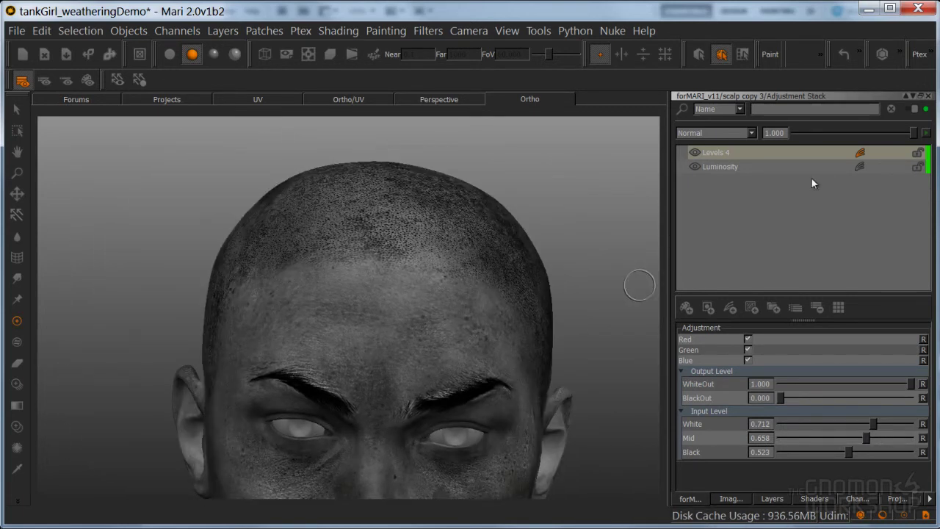
left_click(928, 96)
Examine the specular scalp from several angles under flat and basic lighting
key("a")
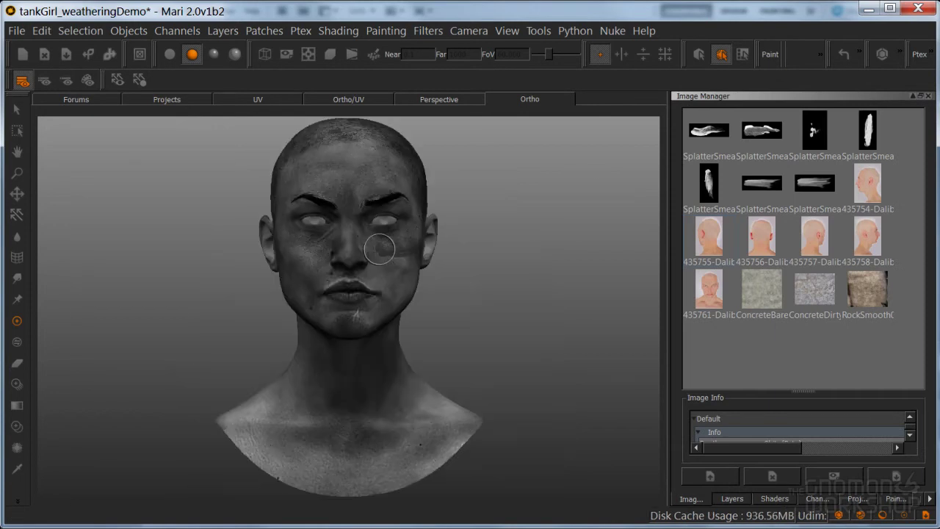
middle_click_drag(377, 246, 385, 364, "alt")
right_click_drag(382, 319, 447, 304, "alt")
middle_click_drag(447, 304, 426, 283, "alt")
left_click_drag(429, 294, 379, 287, "alt")
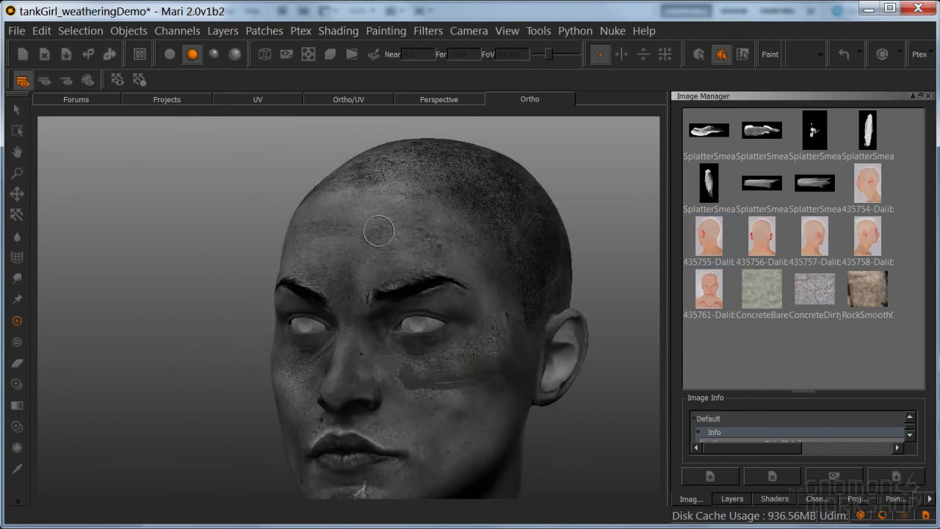
left_click(170, 54)
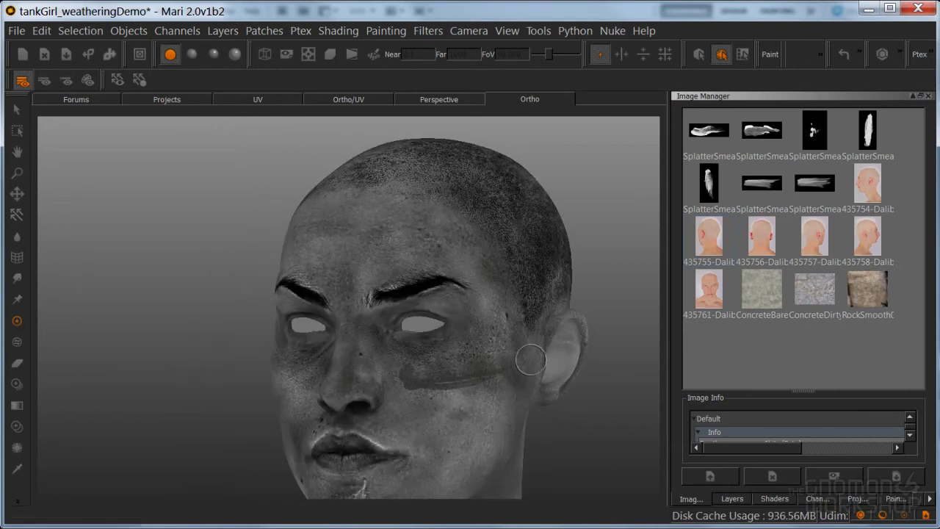
left_click_drag(416, 209, 472, 210, "alt")
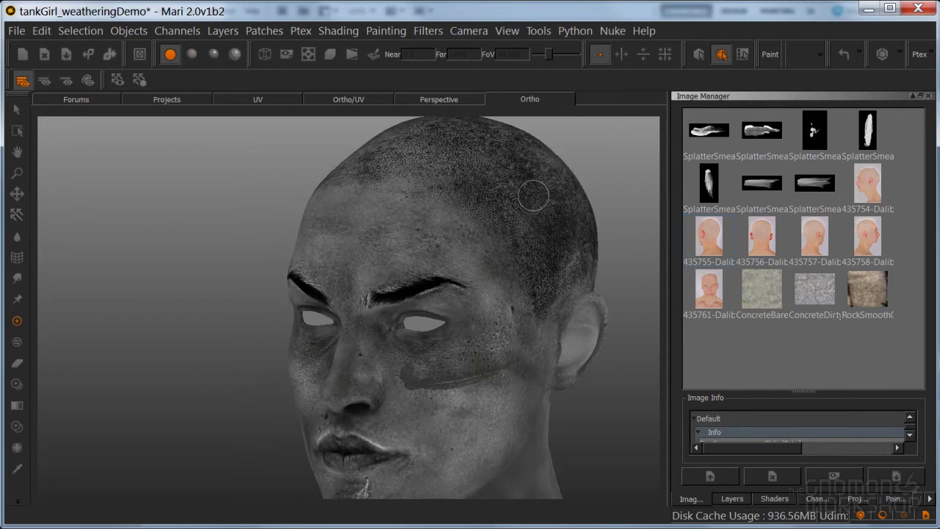
left_click(192, 54)
mouse_move(373, 257)
left_mouse_down("alt")
mouse_move(468, 246)
mouse_move(505, 210)
mouse_move(565, 285)
left_mouse_up("alt")
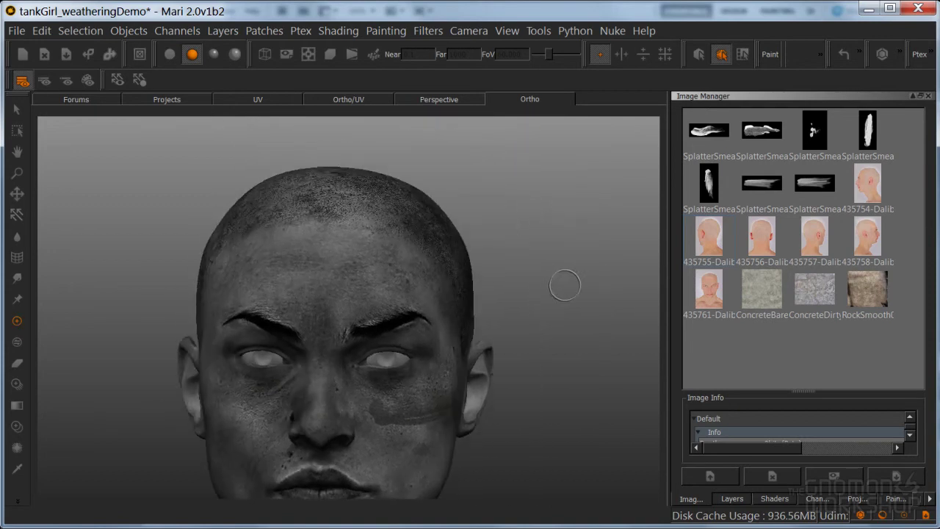
Collapse the base_SPEC group and duplicate the scalp layer in epidermal_COL
left_click(732, 499)
left_click(682, 168)
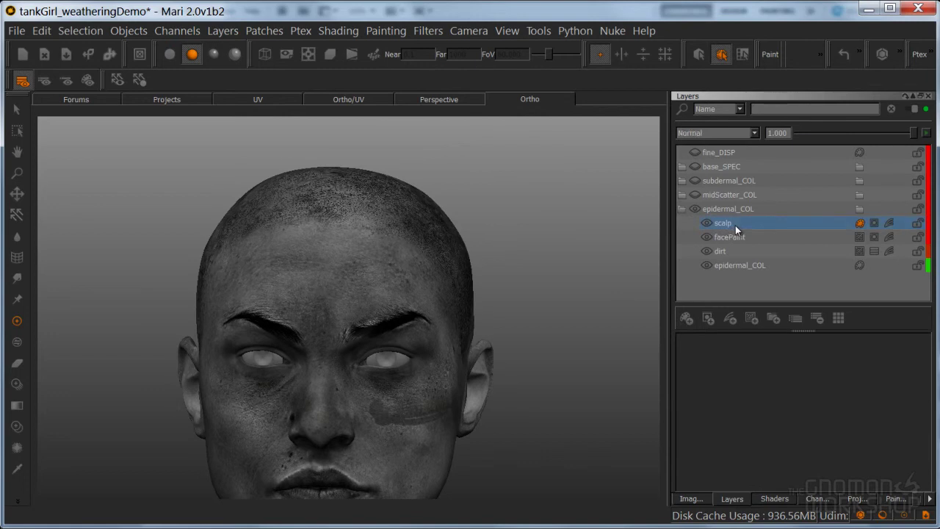
key("ctrl+d")
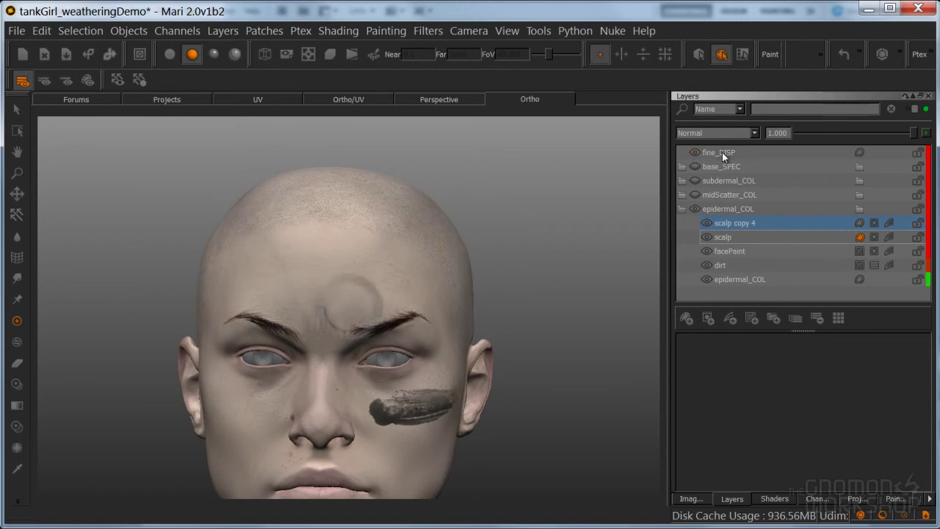
Put the fine_DISP layer into a layer group and name the group fine_DISP
left_click(722, 152)
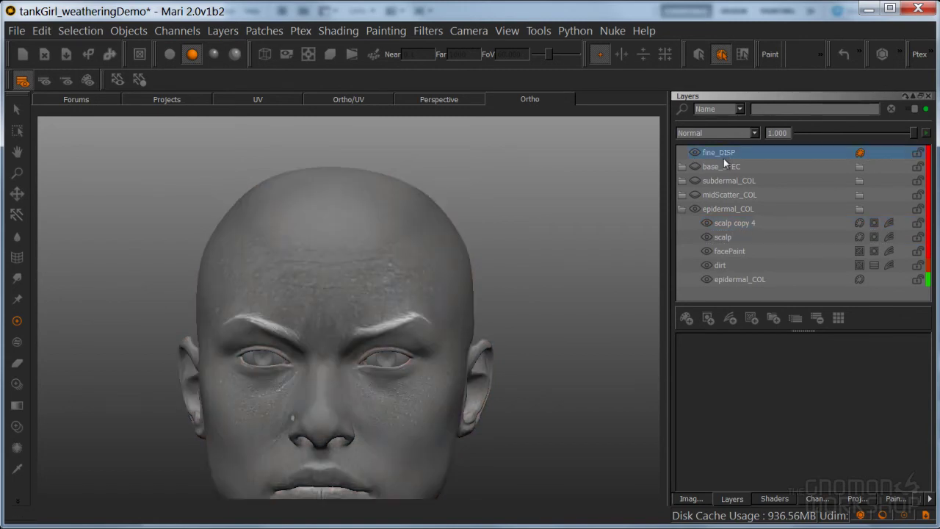
right_click(721, 150)
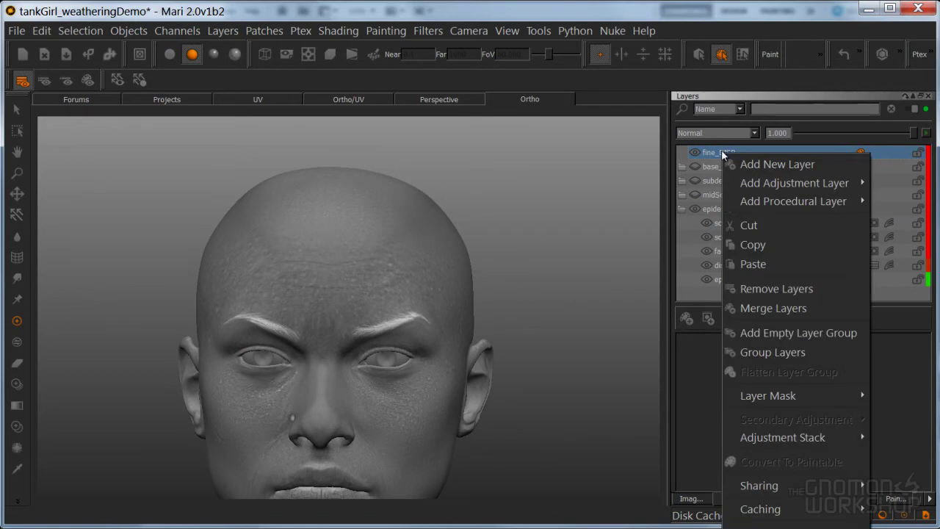
left_click(759, 352)
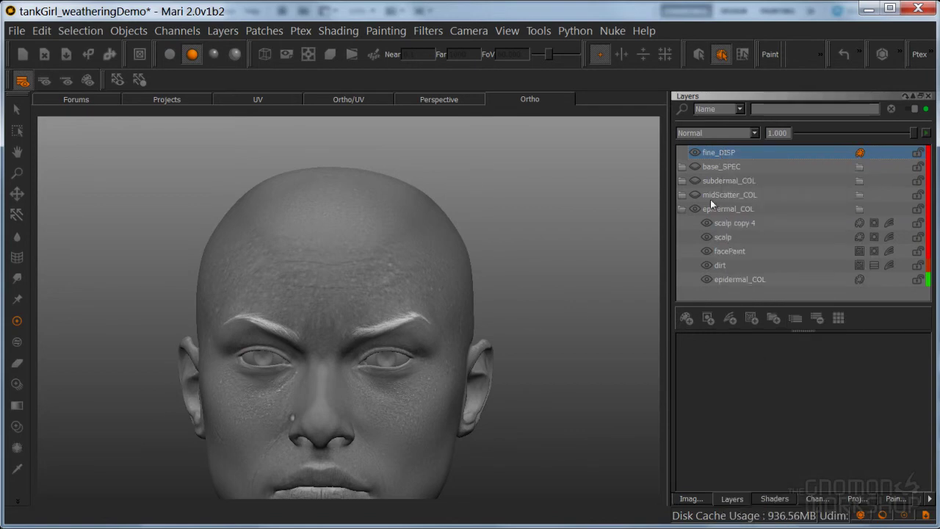
double_click(720, 152)
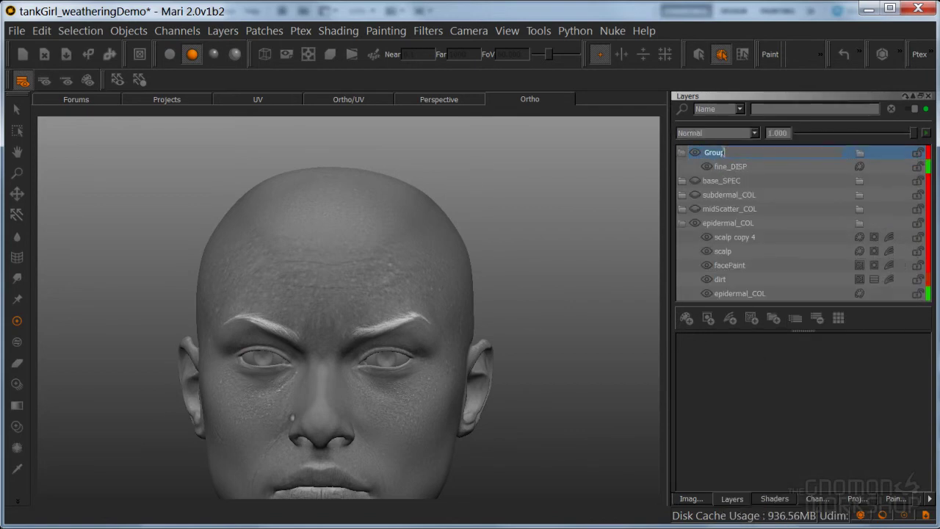
type("fine_DISP")
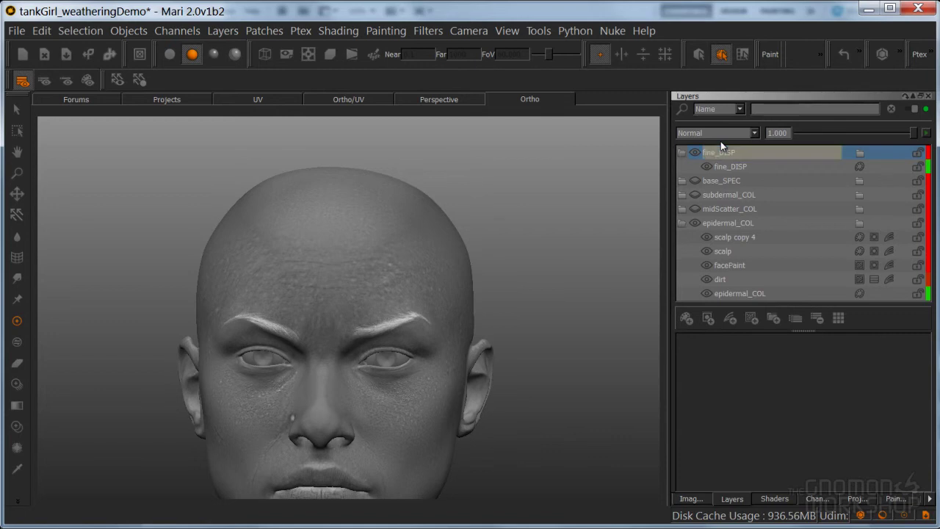
Move scalp copy 4 above the base layer inside the fine_DISP group and collapse the color groups
left_click(728, 236)
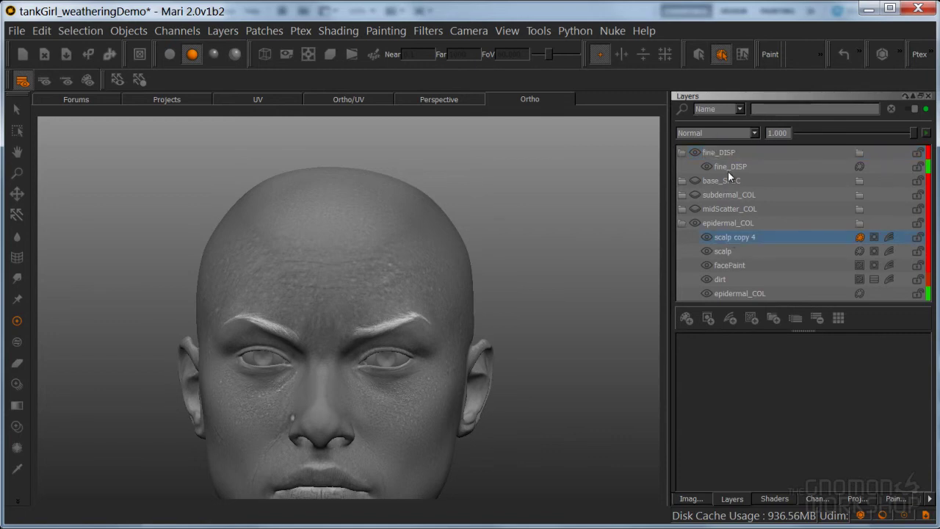
left_click_drag(727, 162, 707, 183)
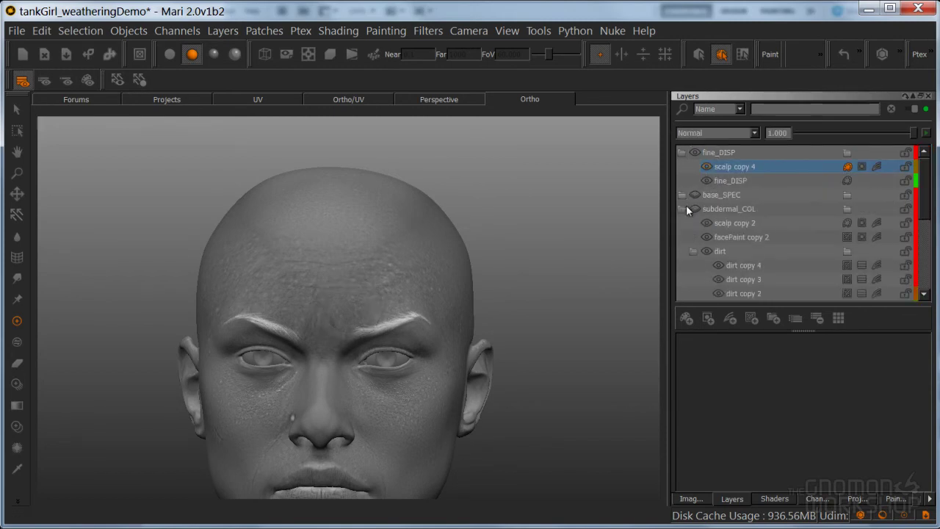
left_click(682, 222)
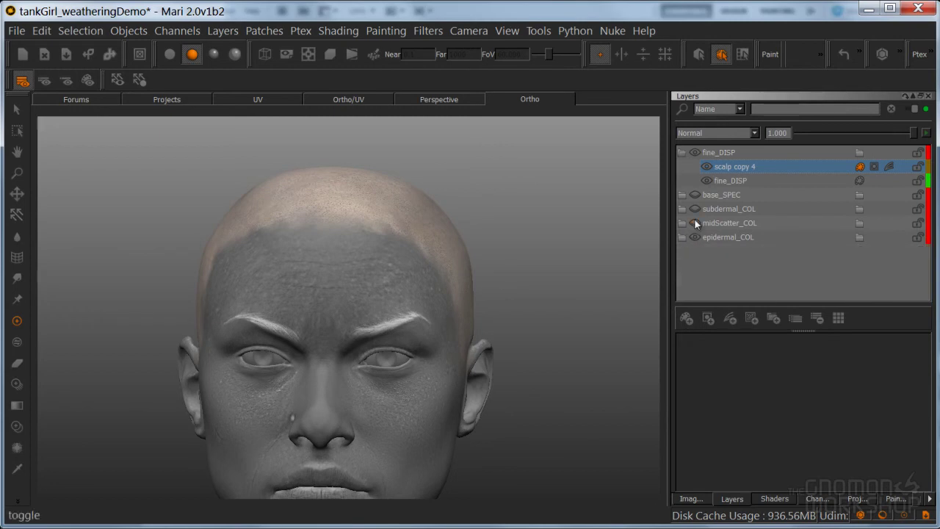
Set the HSV Saturation Scale to 0.000 in scalp copy 4's adjustment stack
left_click(889, 166)
left_click_drag(911, 169, 739, 225)
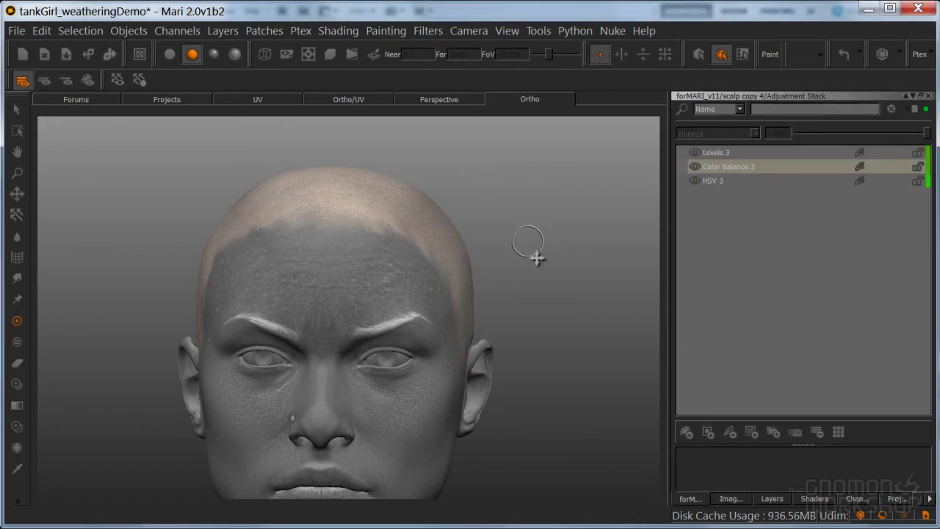
scroll(544, 235, "up", 3)
left_click_drag(544, 235, 612, 303, "alt")
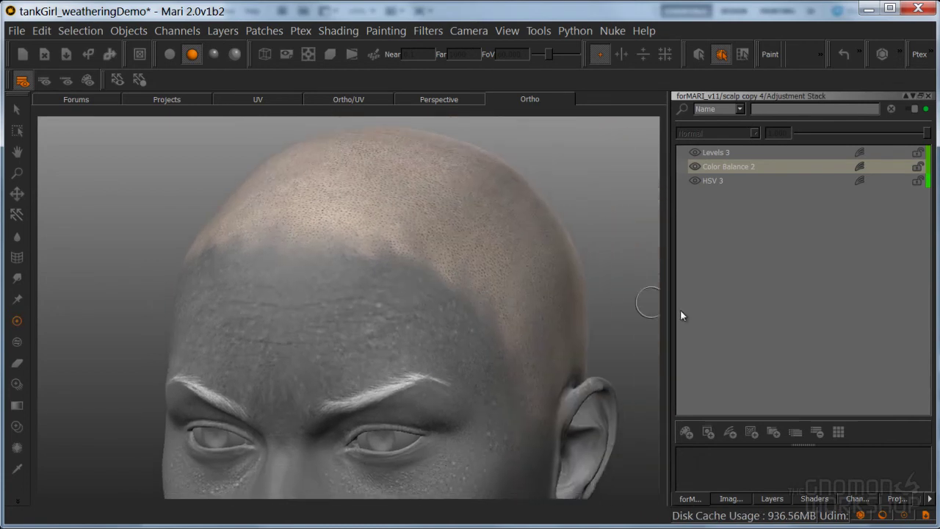
left_click(711, 181)
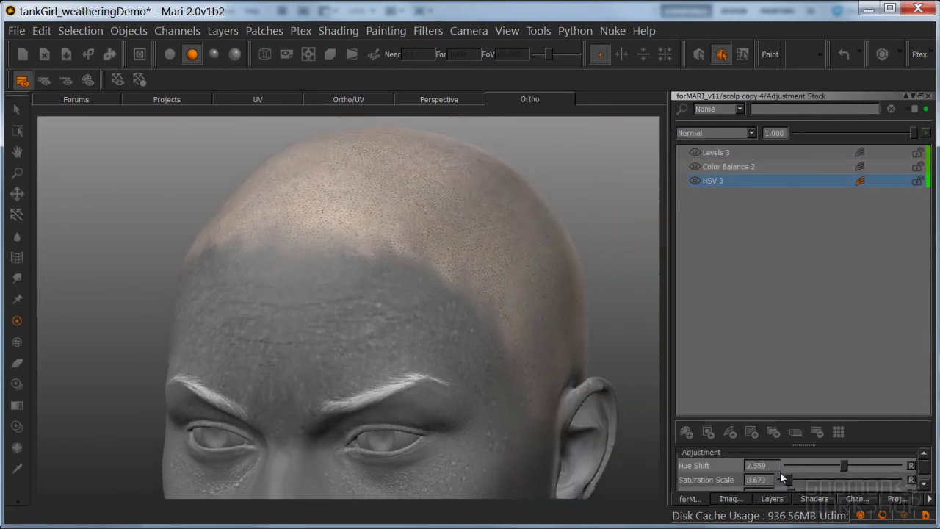
left_click_drag(787, 479, 757, 484)
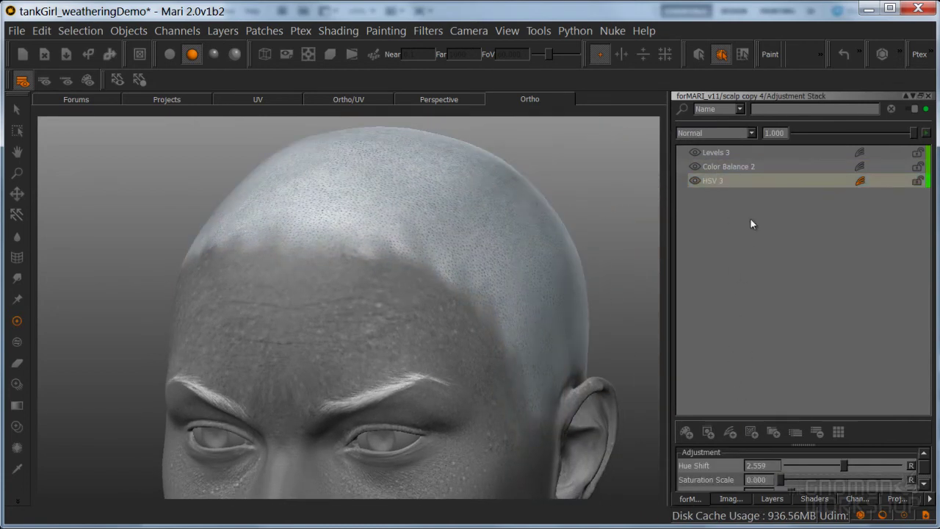
Delete the Color Balance adjustment, add an Invert adjustment above Levels, and close the stack
left_click(749, 167)
key("Delete")
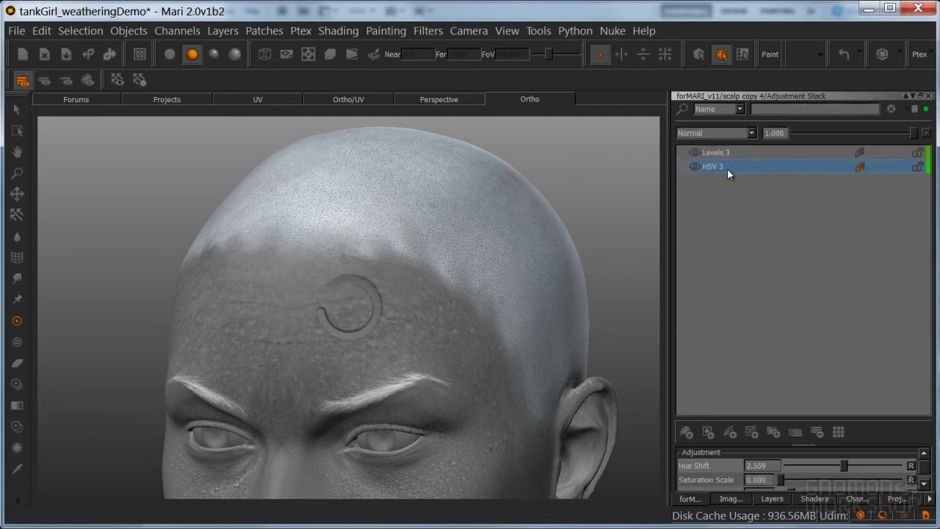
left_click(715, 152)
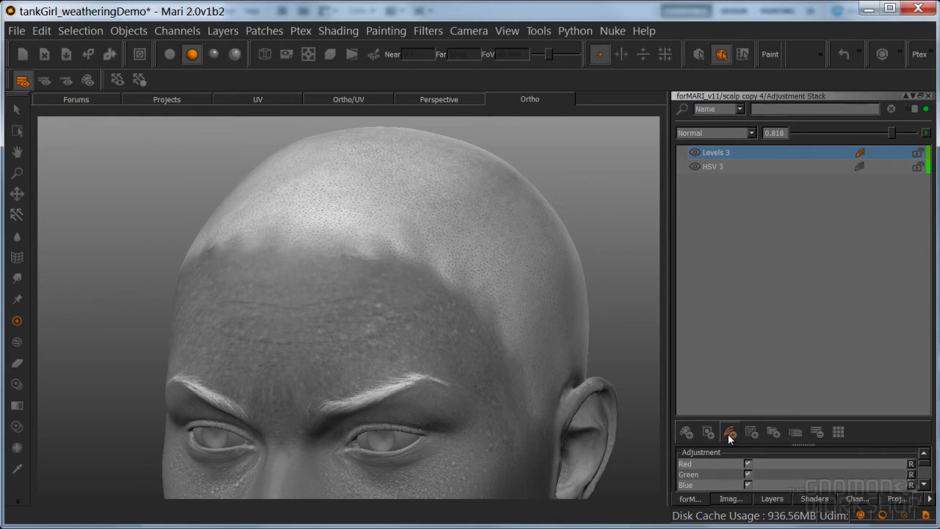
left_click(729, 432)
left_click(756, 265)
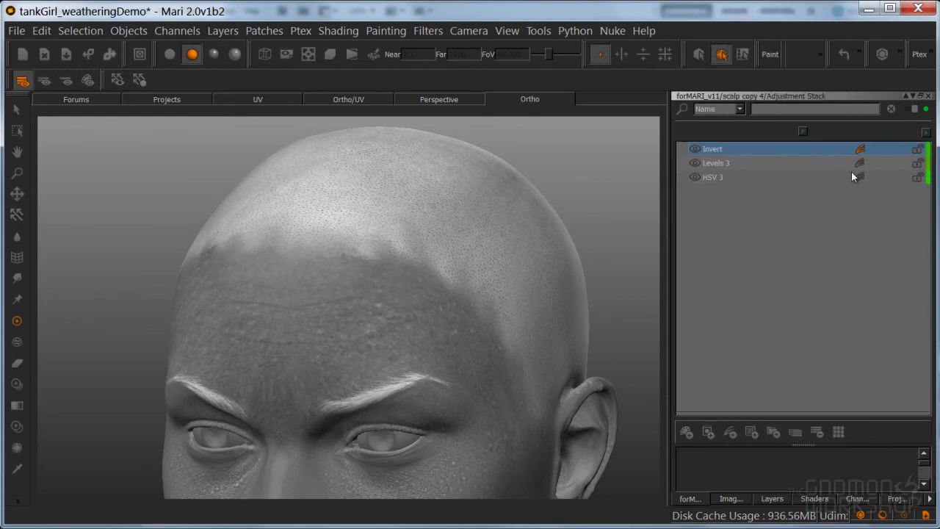
left_click(929, 99)
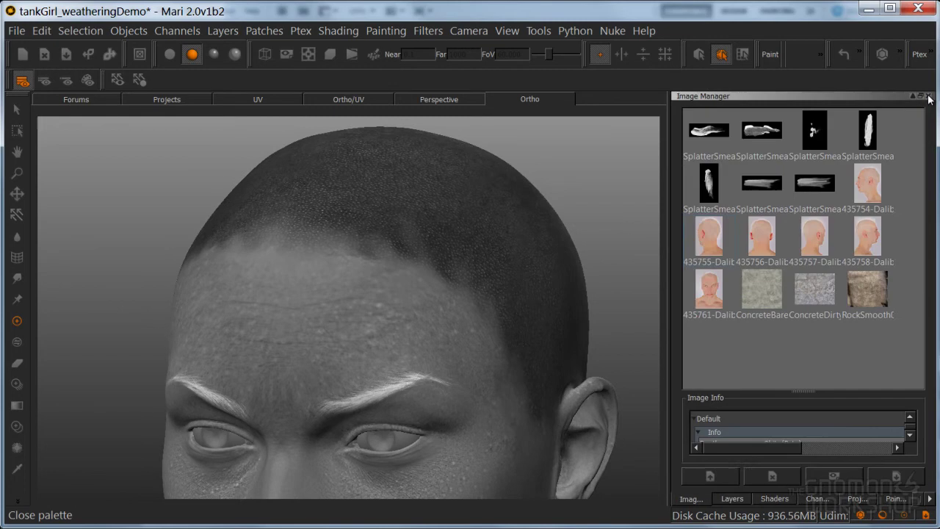
Set the blend mode of scalp copy 4 in the fine_DISP group to Screen
left_click(748, 499)
left_click(722, 167)
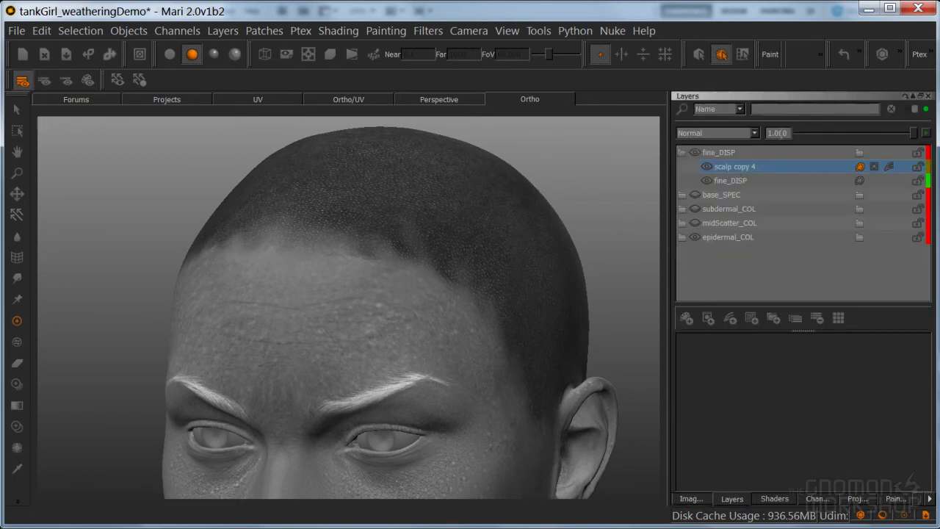
left_click(728, 132)
left_click(743, 472)
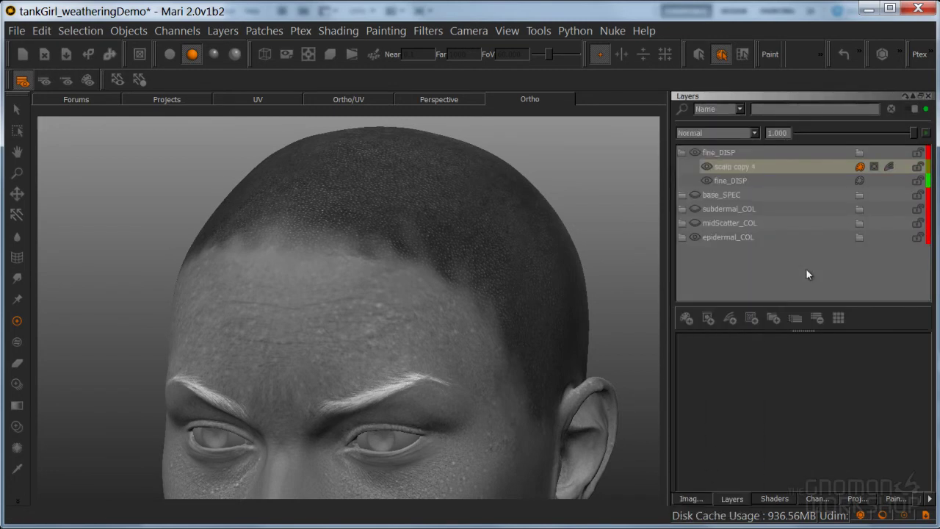
Under flat lighting, set scalp copy 4's Levels input White to 0.712, Mid to 0.635 and Black to 0.378, and close the stack
left_click(888, 167)
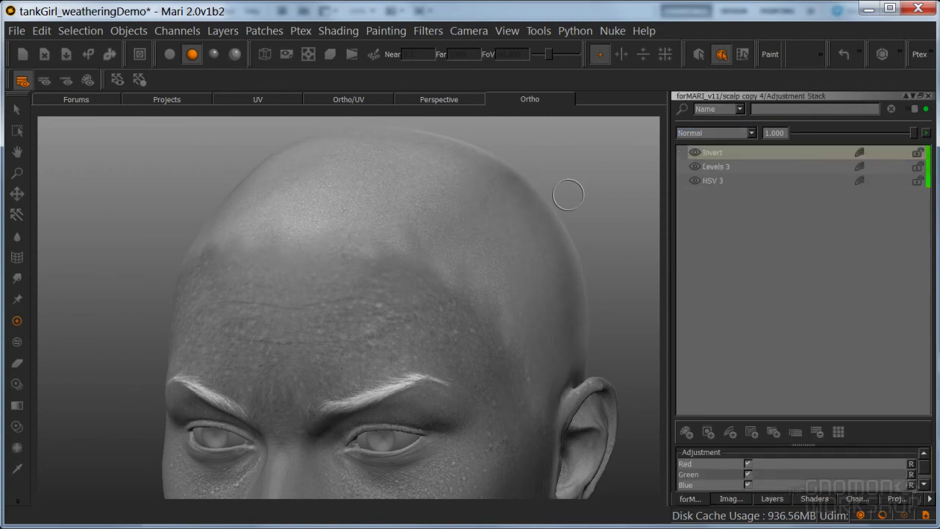
left_click(170, 54)
left_click(718, 167)
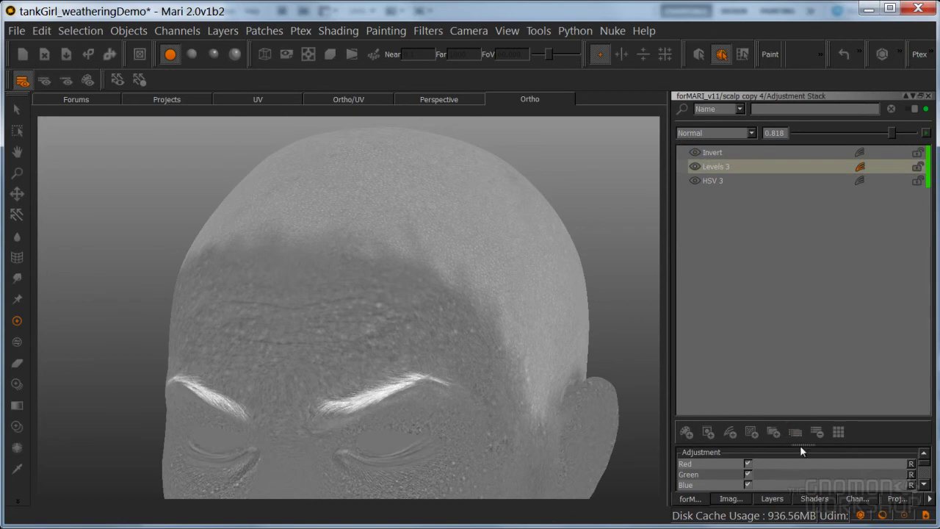
left_click_drag(802, 445, 802, 306)
left_click_drag(890, 395, 872, 397)
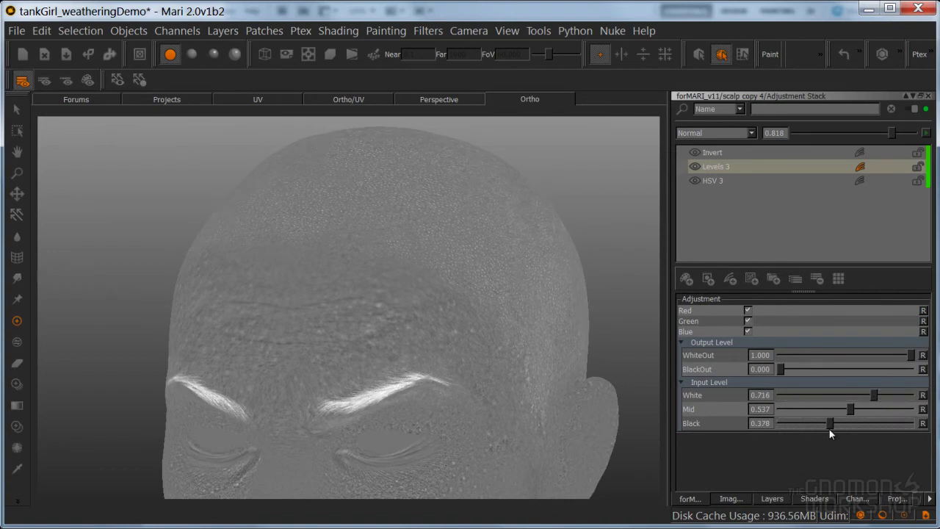
left_click_drag(849, 410, 874, 394)
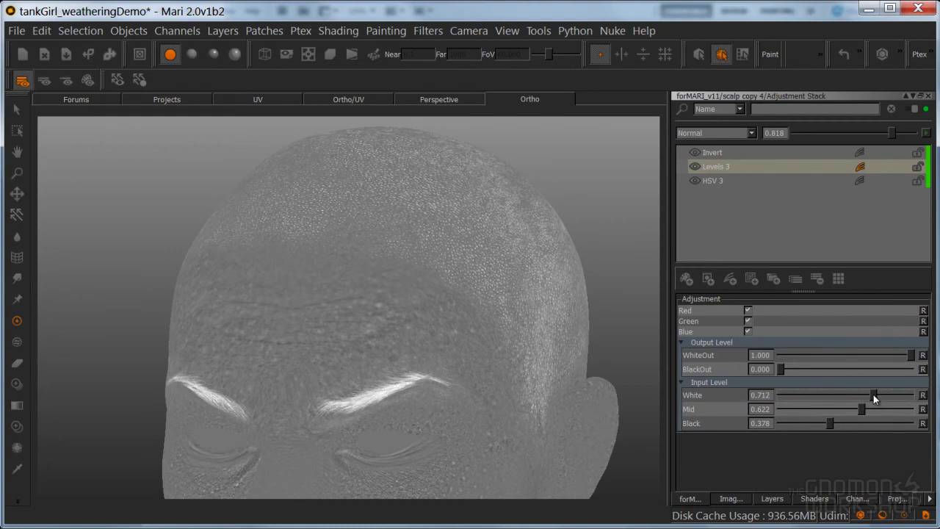
left_click_drag(323, 288, 441, 304, "alt")
middle_click_drag(454, 314, 527, 292, "alt")
left_click_drag(517, 304, 367, 312, "alt")
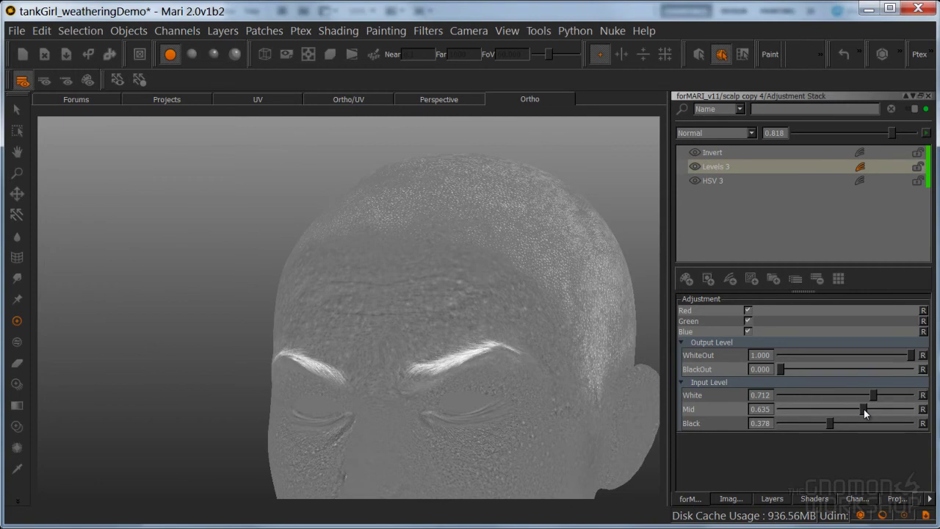
left_click(928, 96)
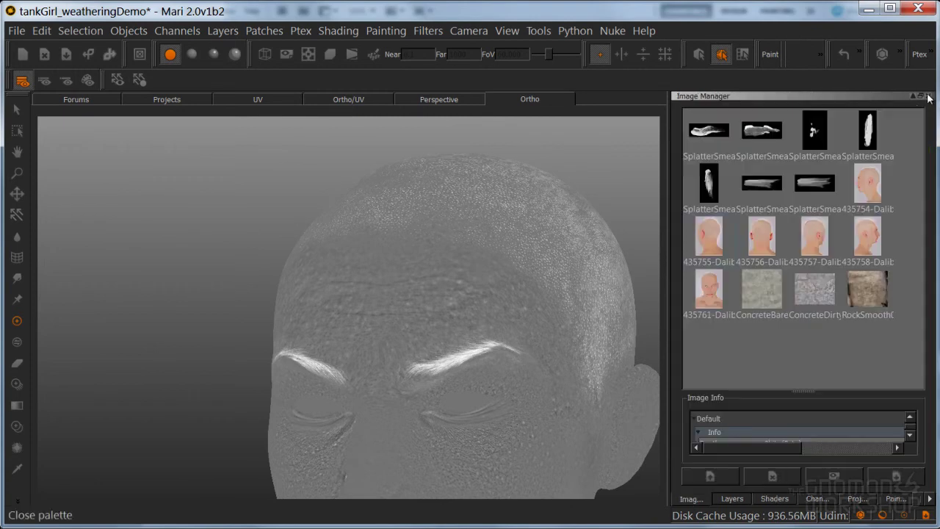
Collapse the fine_DISP group and examine the scalp from several angles, ending on the epidermal color under basic lighting
left_click(735, 498)
left_click(685, 150)
middle_click_drag(500, 305, 463, 400, "alt")
key("a")
right_click_drag(463, 400, 494, 307, "alt")
mouse_move(495, 306)
left_mouse_down("alt")
mouse_move(428, 325)
mouse_move(323, 315)
mouse_move(328, 353)
mouse_move(294, 345)
left_mouse_up("alt")
key("k")
right_click_drag(294, 345, 338, 279, "alt")
left_click_drag(338, 279, 411, 346, "alt")
right_click_drag(412, 345, 404, 363, "alt")
left_click_drag(404, 362, 455, 396, "alt")
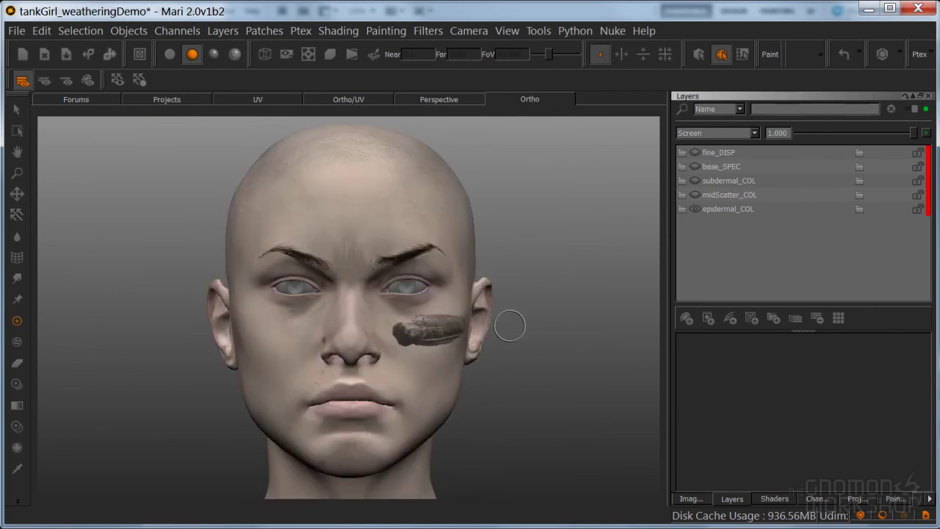
Save the project and check the layers inside the fine_DISP, base_SPEC, subdermal_COL and epidermal_COL groups
key("ctrl+s")
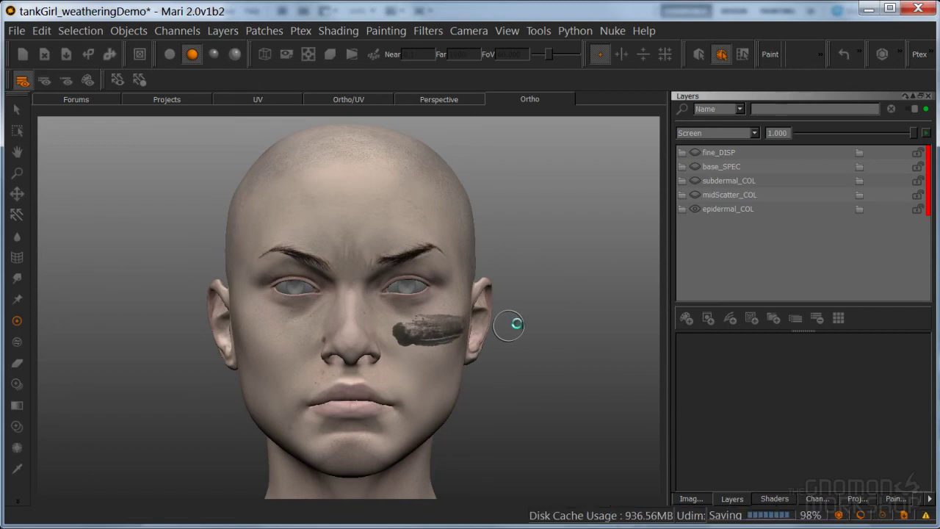
left_click(682, 152)
left_click(681, 152)
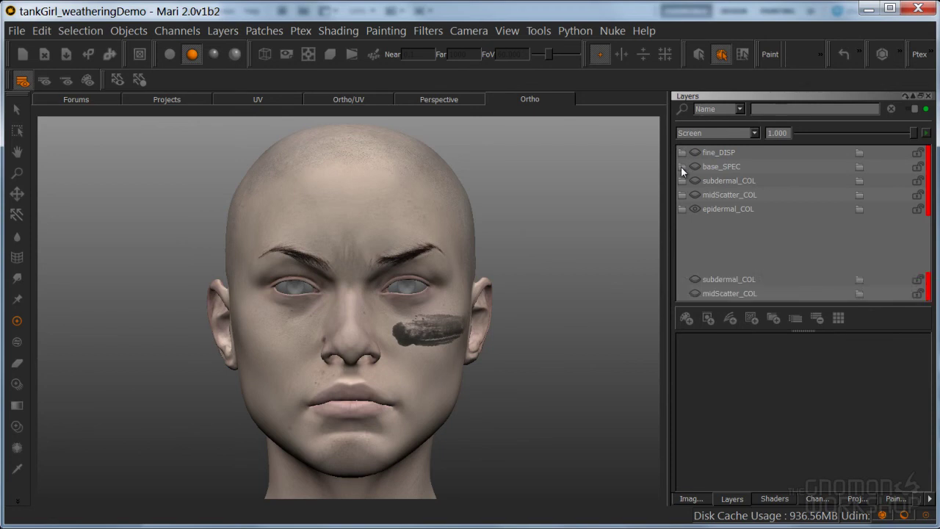
left_click(681, 166)
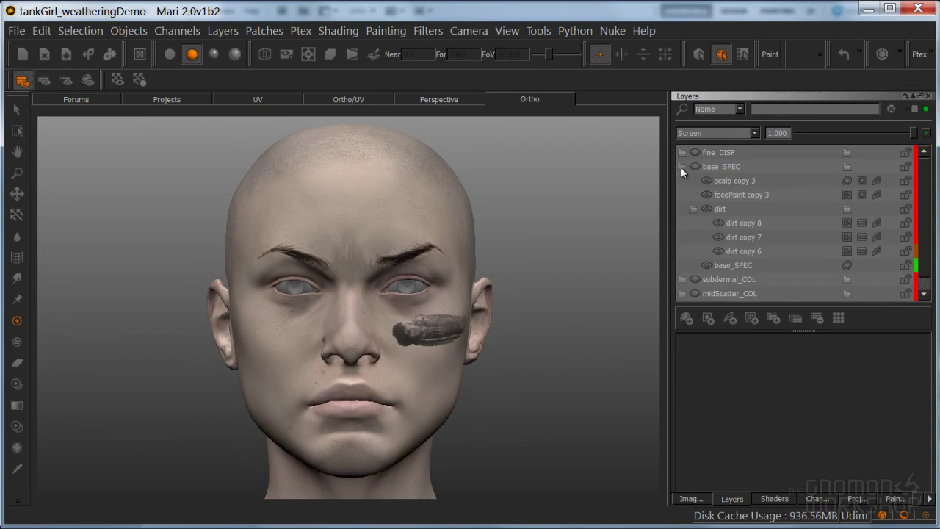
left_click(681, 168)
left_click(680, 180)
left_click(682, 181)
left_click(681, 209)
left_click(681, 209)
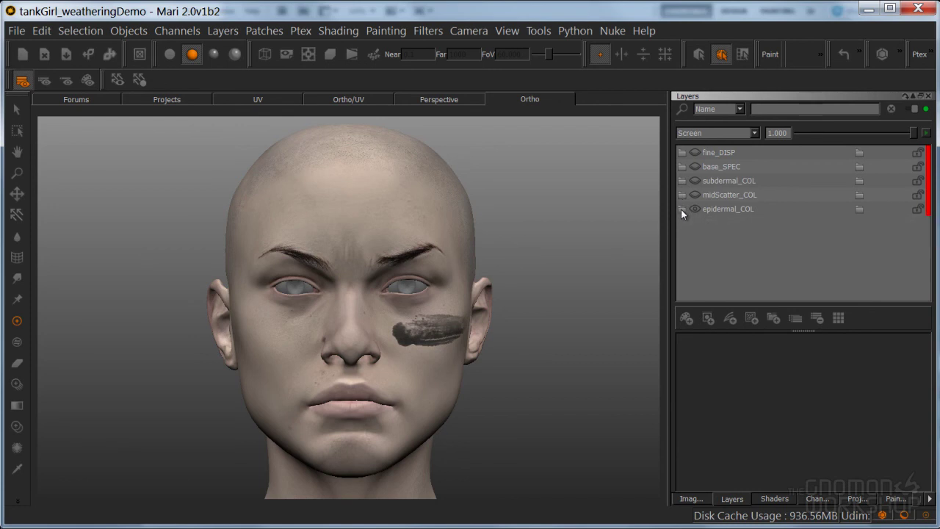
Examine the epidermal color on the head from the side and the front, checking the stubble and face paint
mouse_move(519, 280)
middle_mouse_down()
mouse_move(451, 315)
mouse_move(445, 331)
mouse_move(381, 336)
mouse_move(430, 335)
mouse_move(420, 357)
mouse_move(431, 368)
mouse_move(478, 360)
middle_mouse_up()
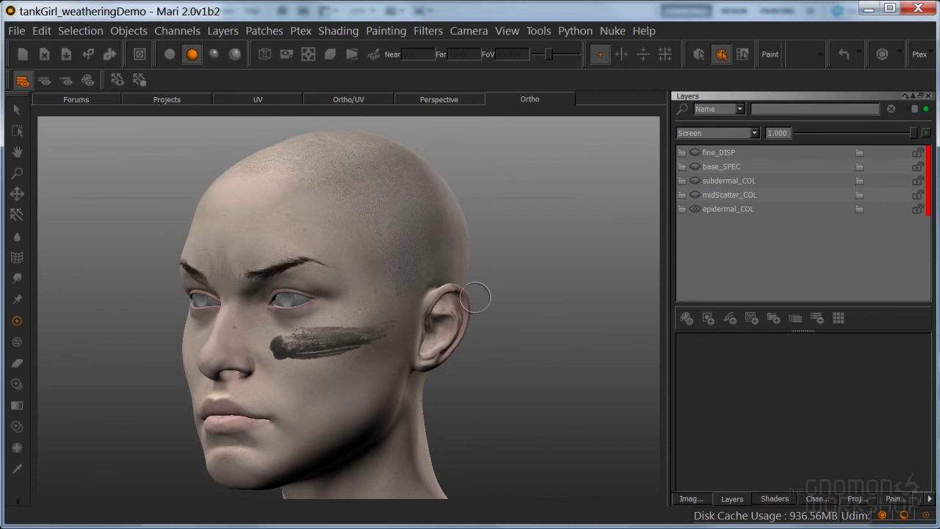
middle_click_drag(491, 298, 496, 304)
middle_click_drag(484, 371, 491, 372)
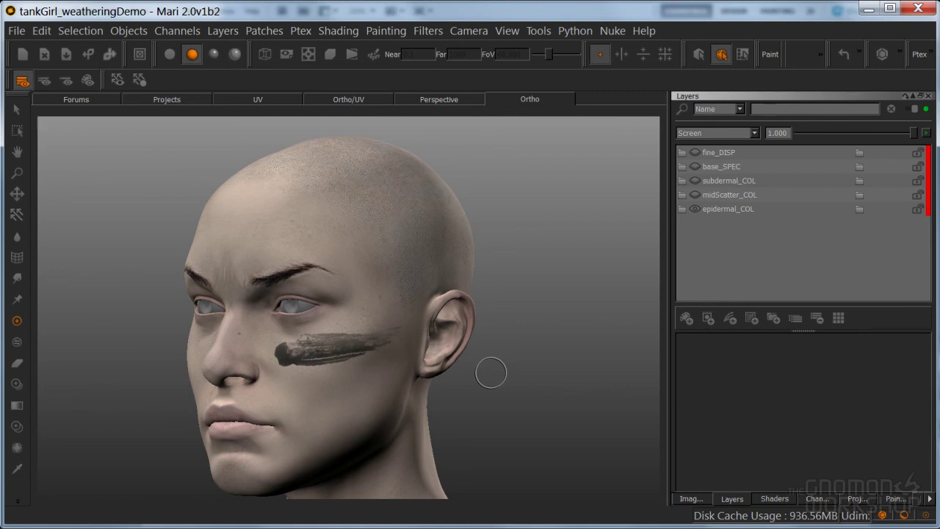
middle_click_drag(521, 269, 526, 266)
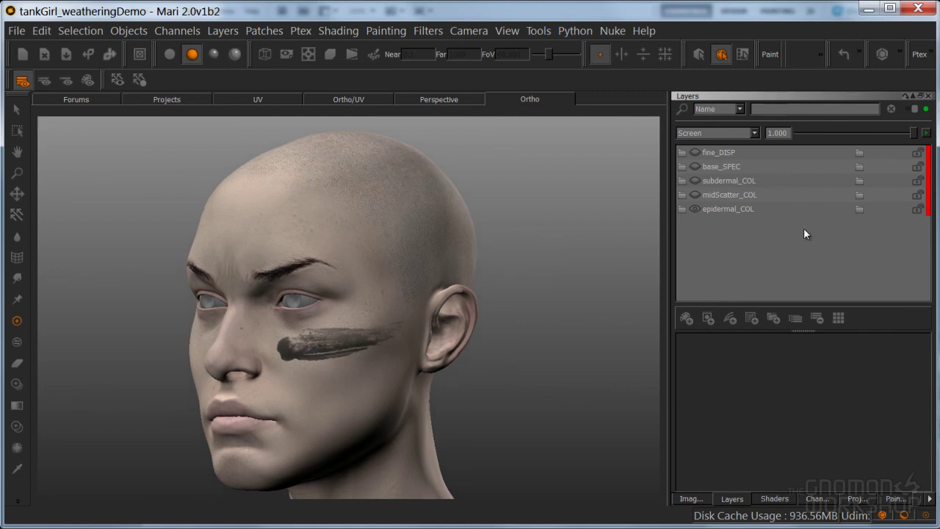
left_click(682, 210)
left_click(683, 209)
mouse_move(490, 328)
middle_mouse_down()
mouse_move(528, 311)
mouse_move(499, 313)
mouse_move(550, 318)
mouse_move(554, 340)
middle_mouse_up()
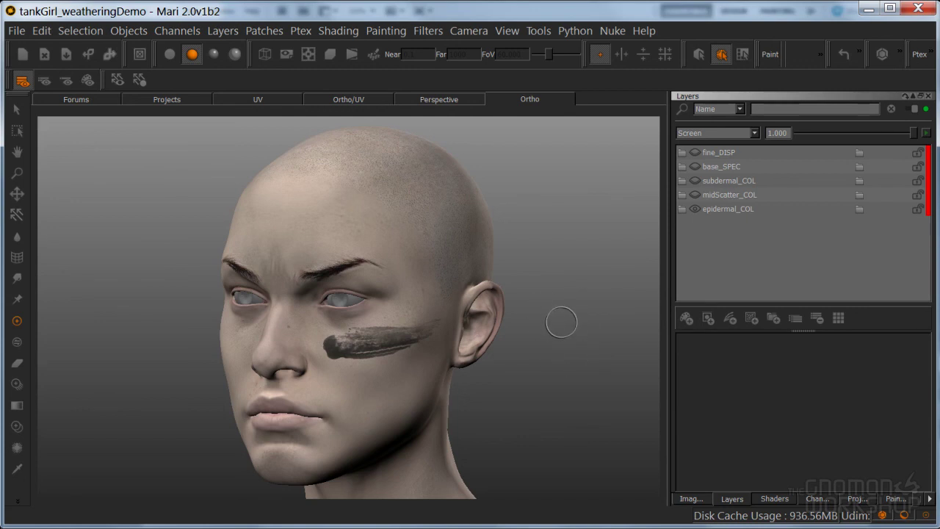
mouse_move(536, 342)
middle_mouse_down()
mouse_move(533, 357)
mouse_move(561, 360)
mouse_move(563, 348)
mouse_move(573, 363)
middle_mouse_up()
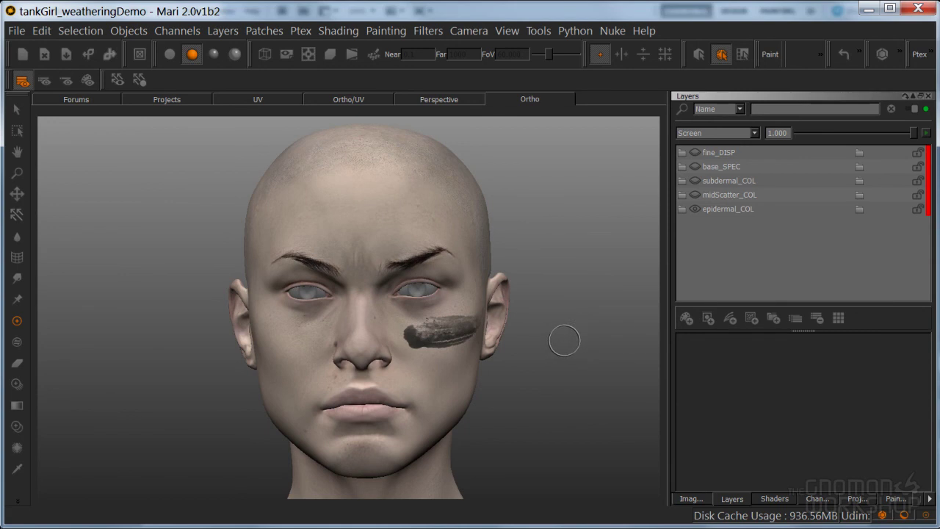